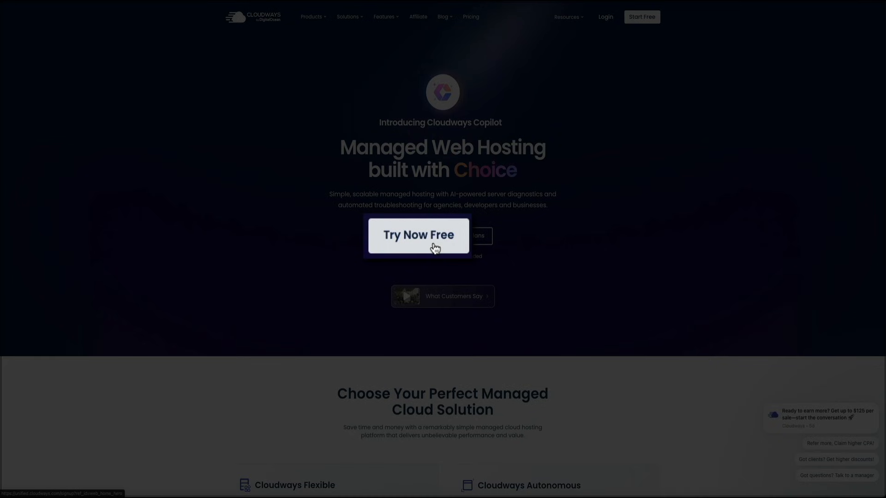
- Begin the free trial signup and continue with an existing Google account
click(434, 244)
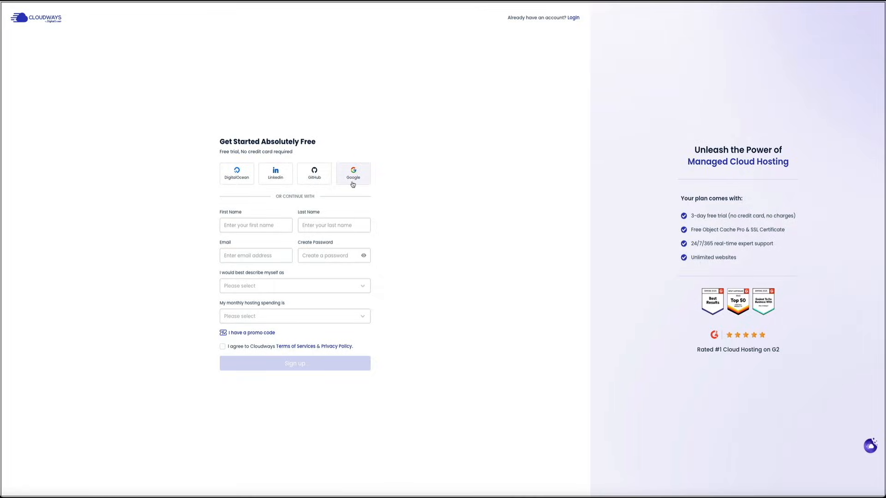
click(389, 141)
click(506, 152)
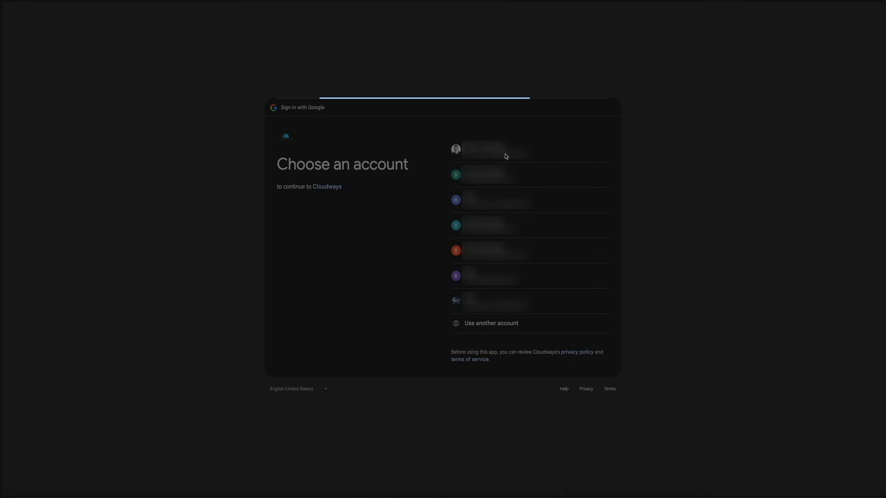
click(583, 306)
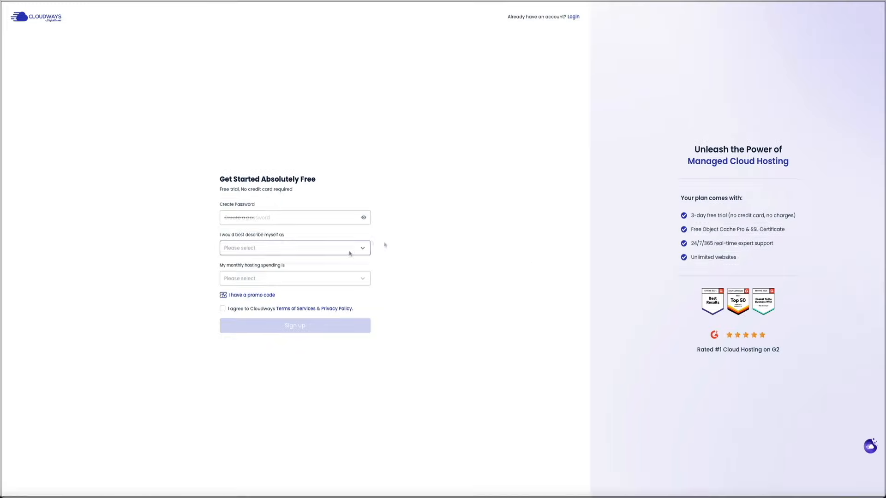
- Describe the account holder as Blogger with $0 - $50 (USD) monthly hosting spending, accept the terms and sign up
click(429, 239)
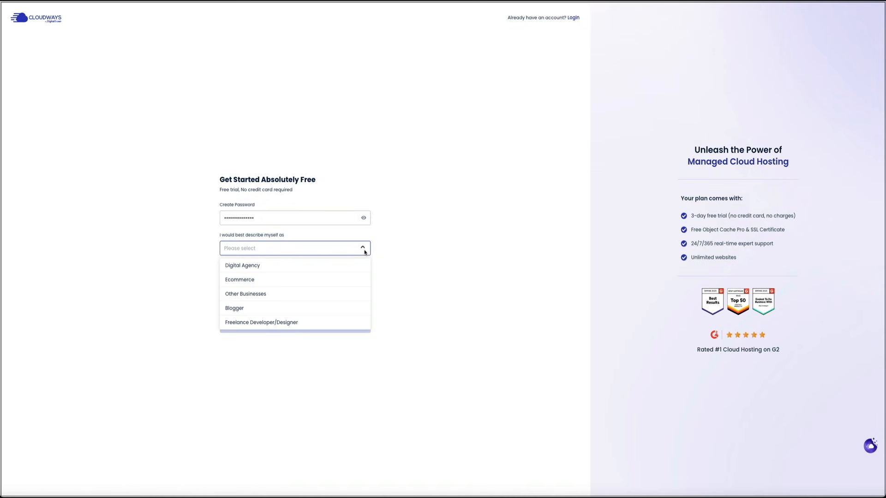
click(320, 309)
click(363, 280)
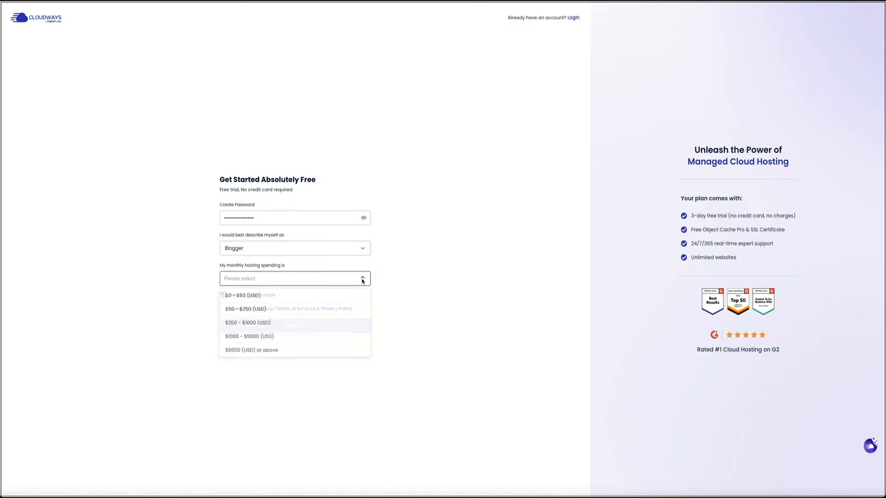
click(352, 295)
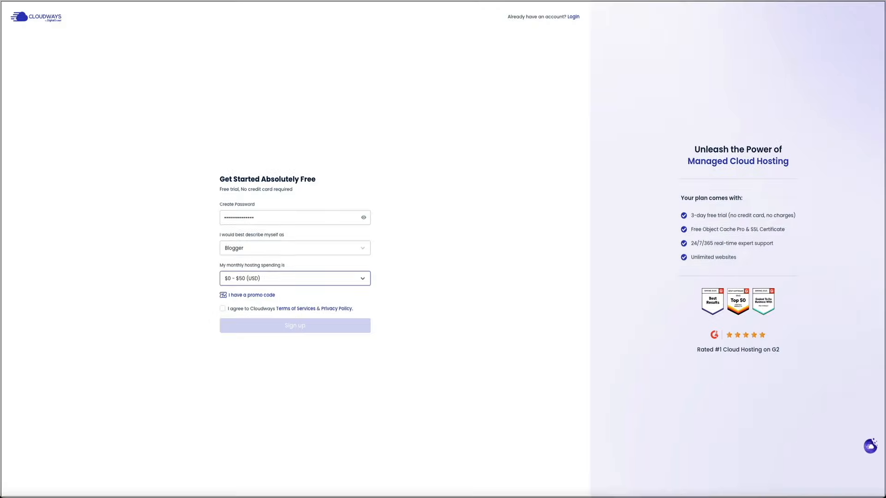
click(223, 309)
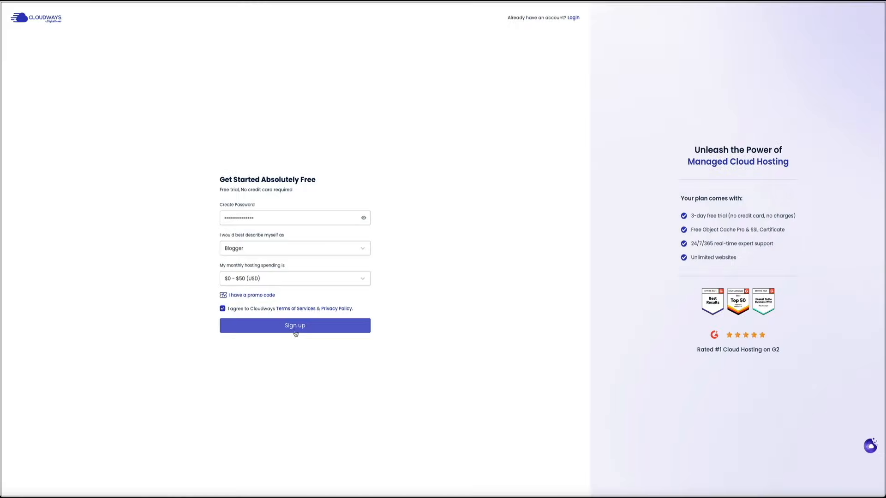
click(295, 331)
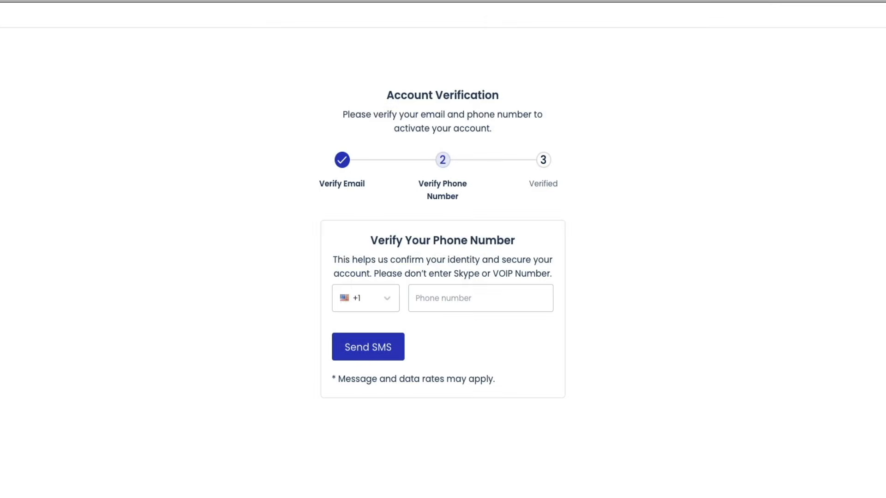
- Verify the account by entering the phone number, requesting the SMS and submitting the verification code
click(440, 306)
key(ctrl+v)
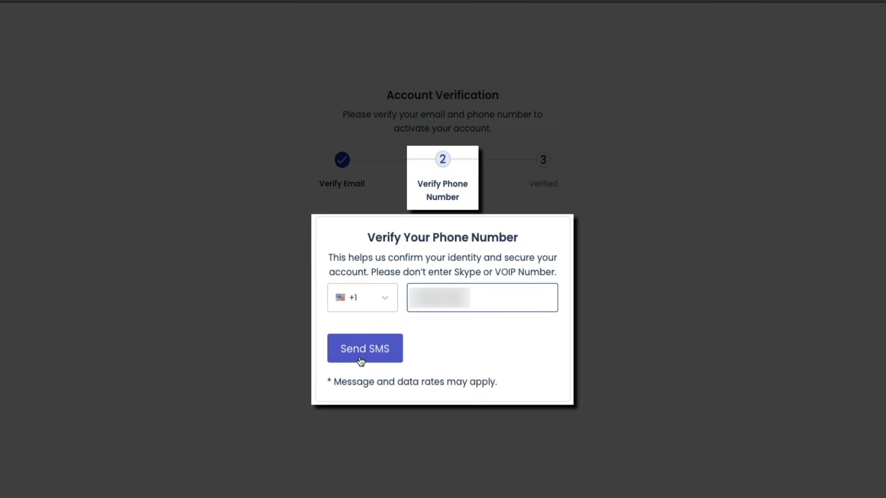
click(360, 360)
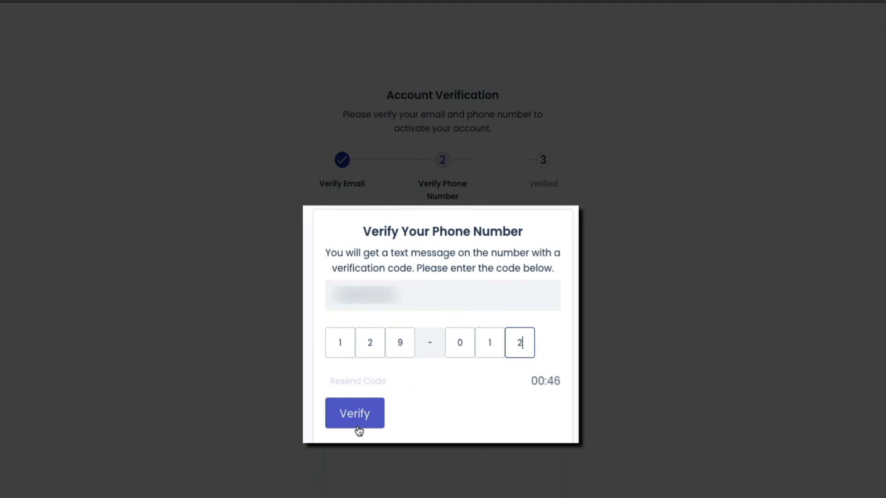
click(358, 430)
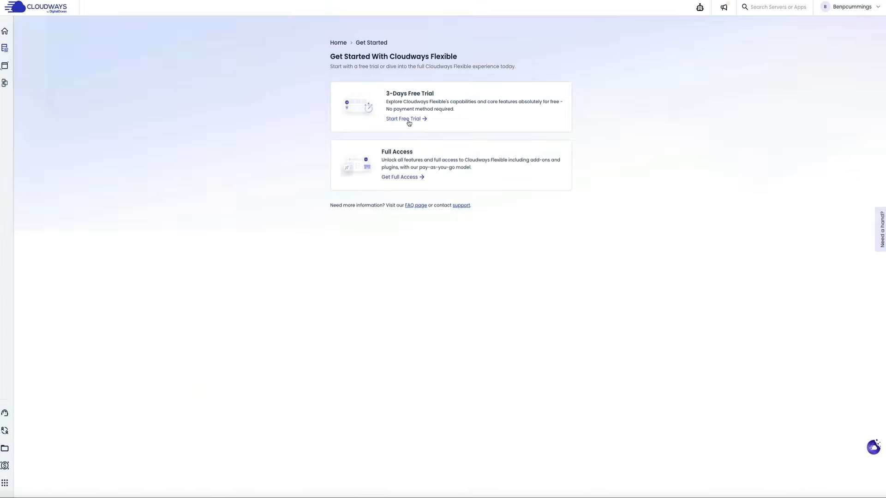
- Start the 3-day free trial and name the application WordPress, keeping Optimized WordPress as its type
click(360, 202)
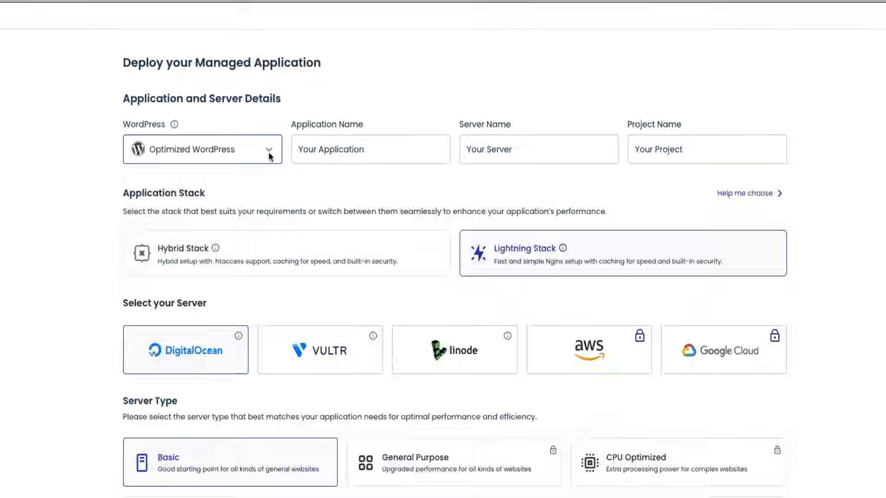
click(268, 153)
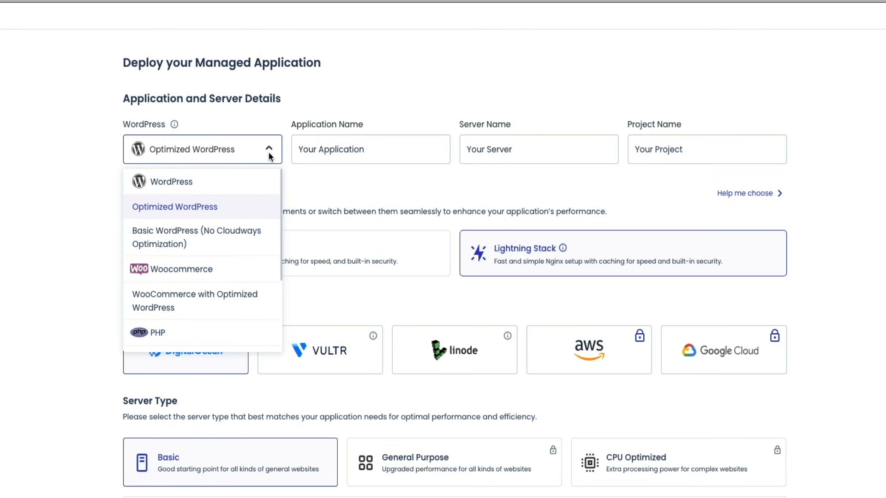
click(331, 176)
click(372, 149)
double_click(380, 149)
key(ctrl+a)
text(W)
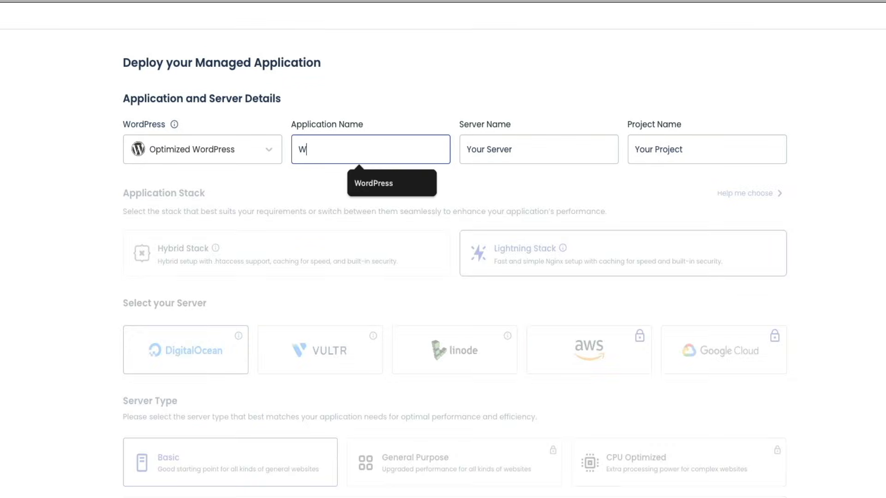
text(ordPress)
- Set the server name to Ben Server and the project name to My First Project
triple_click(502, 150)
text(Ben Server)
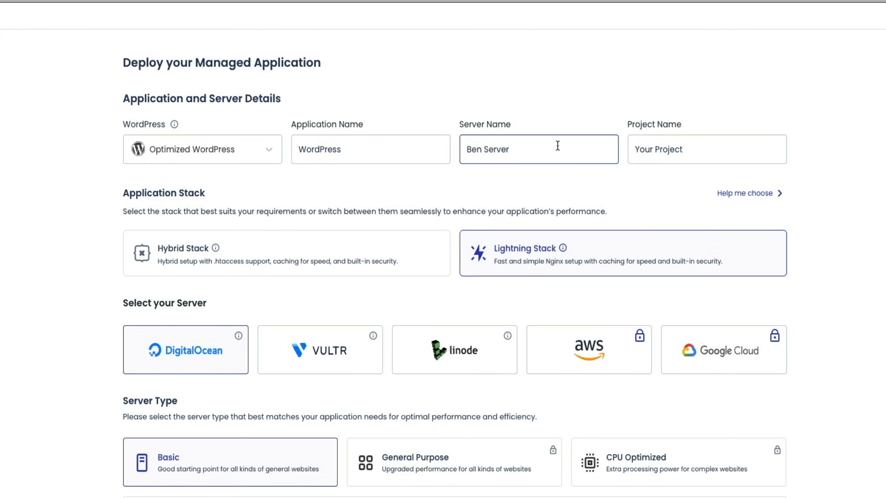
drag(683, 149, 599, 163)
text(My First P)
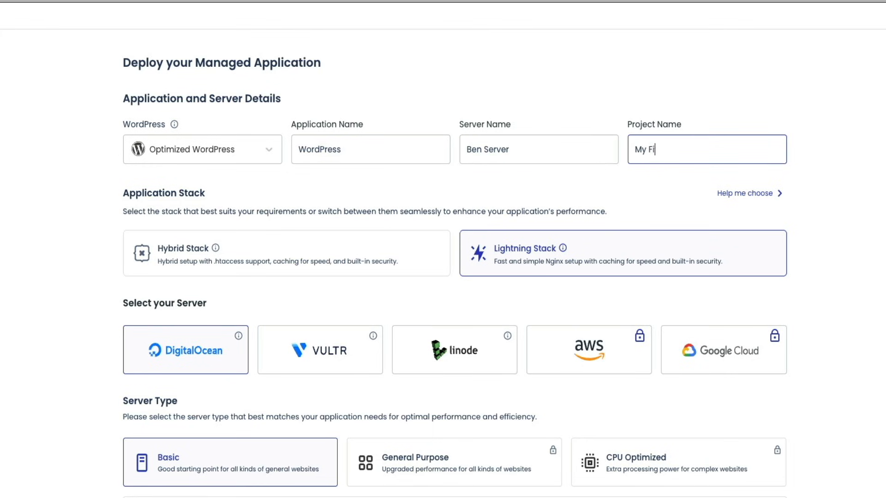
text(roject)
click(849, 162)
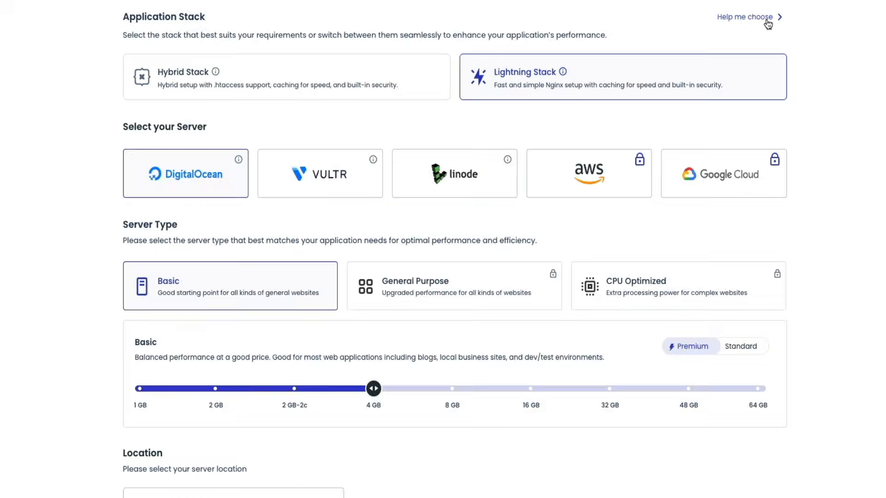
- Review the comparison of application stacks and select the Hybrid Stack
click(814, 193)
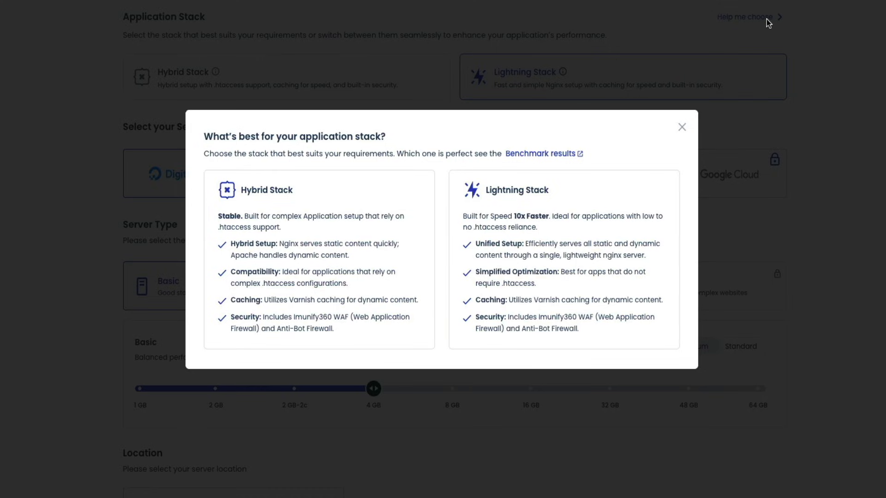
click(682, 127)
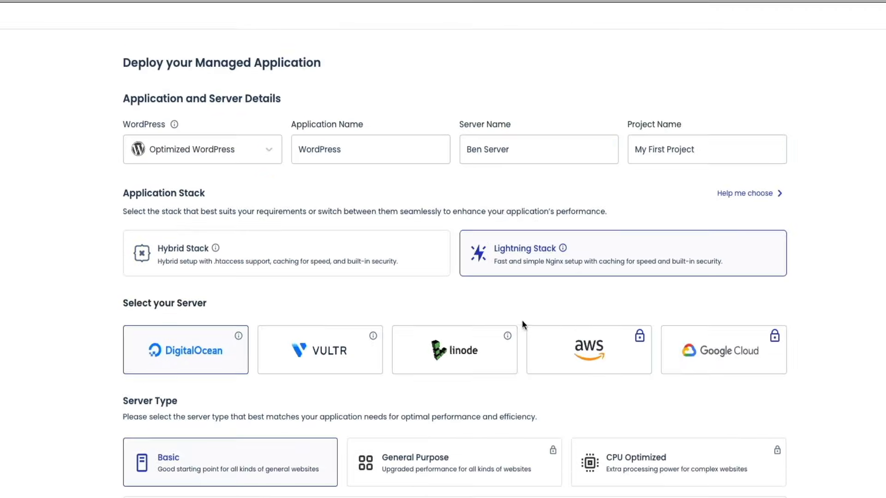
click(253, 273)
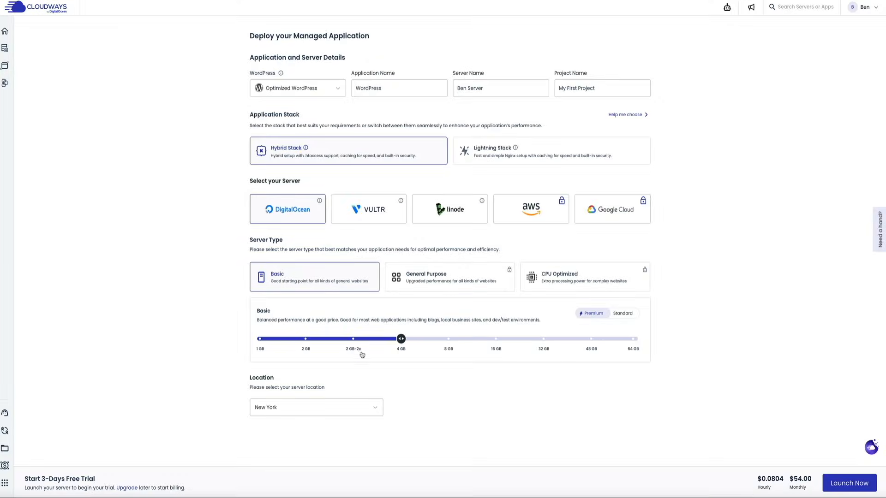
- Reduce the Basic server size to 1 GB, keep New York as the location and launch the server
drag(402, 340, 259, 339)
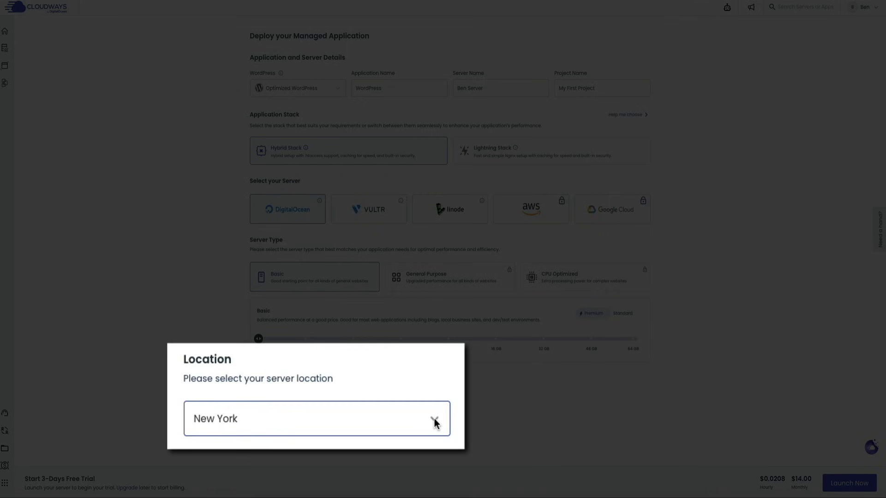
click(375, 408)
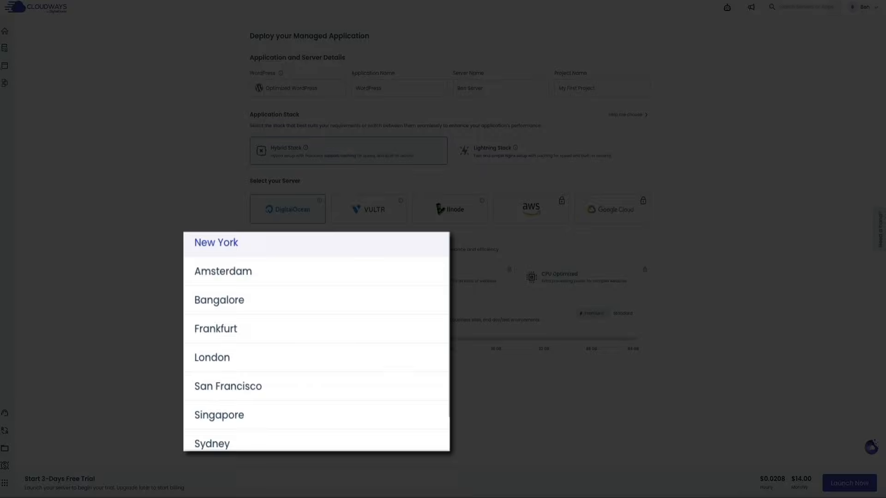
scroll(409, 368, down, 2)
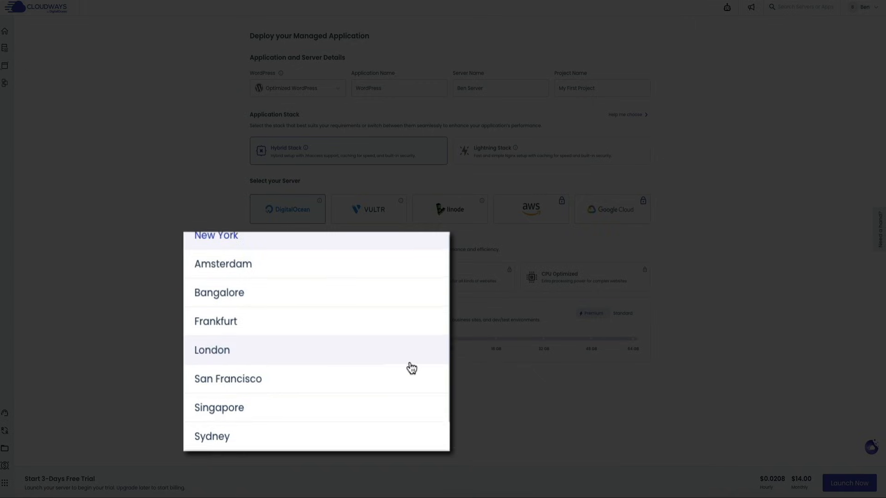
scroll(411, 368, up, 2)
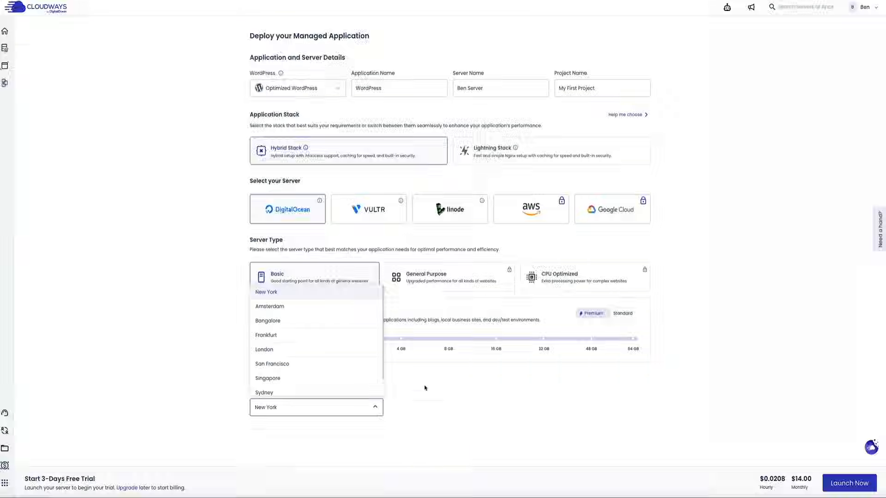
click(425, 388)
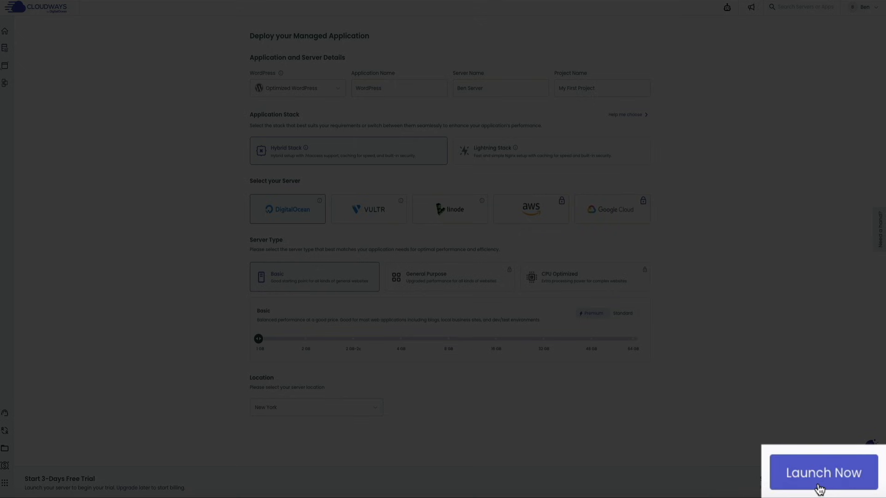
click(819, 477)
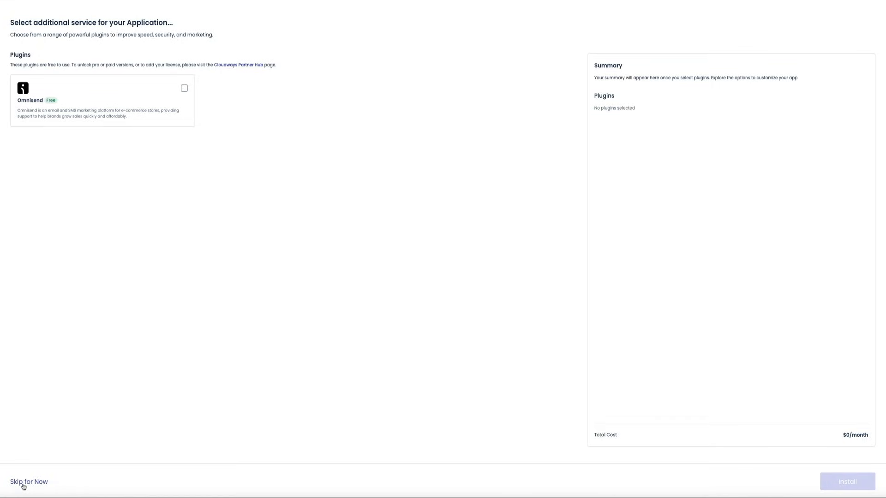
- Skip the additional plugins and open the WordPress application installed on the new server
click(23, 483)
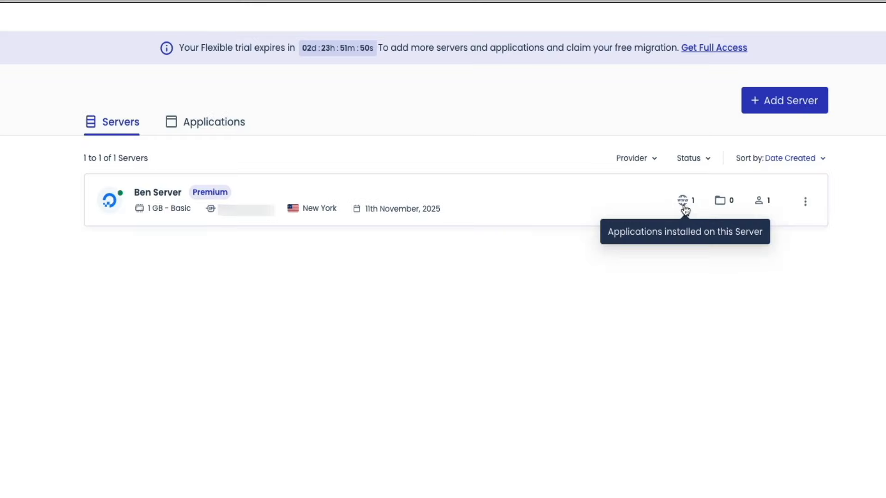
click(683, 203)
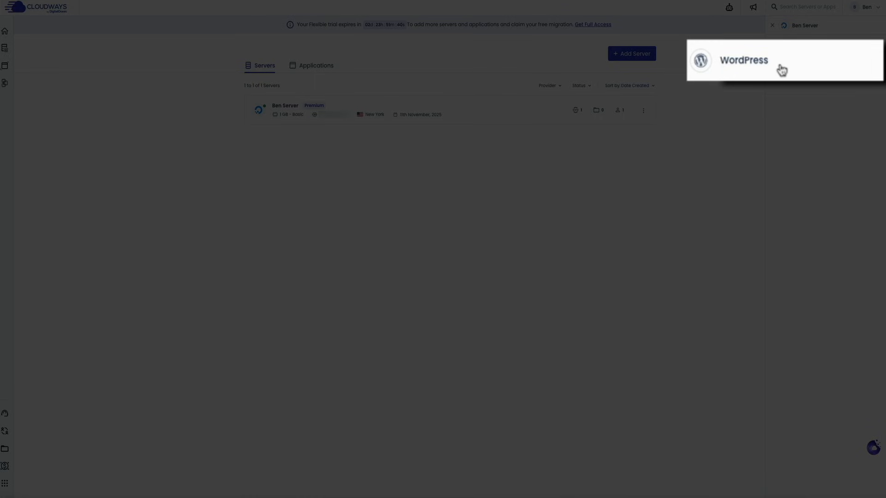
click(781, 71)
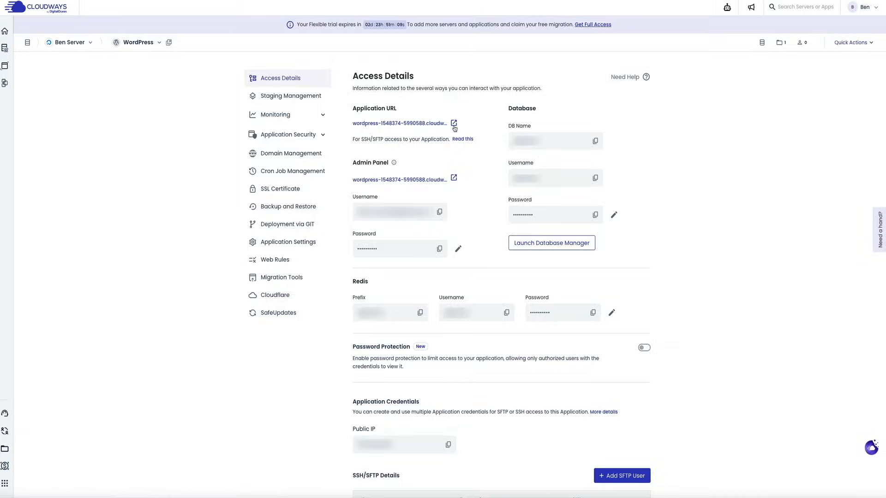
- View the site through its application URL, and open the application's Domain Management
click(453, 125)
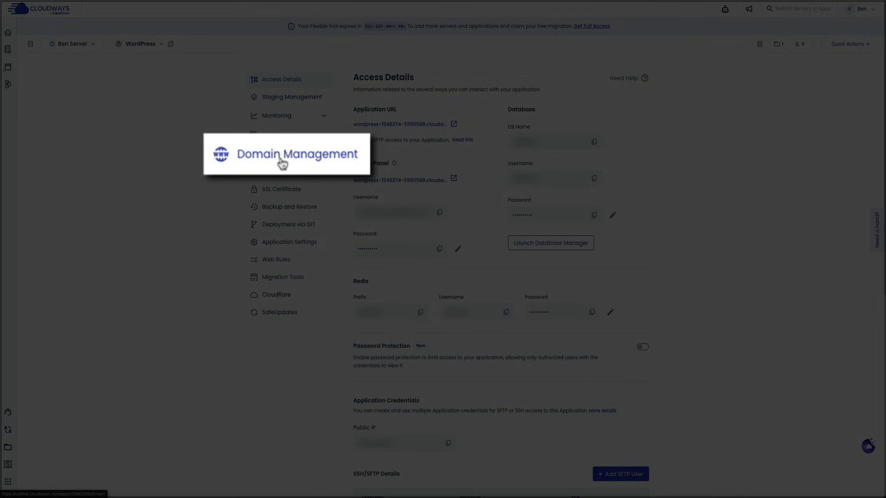
click(285, 158)
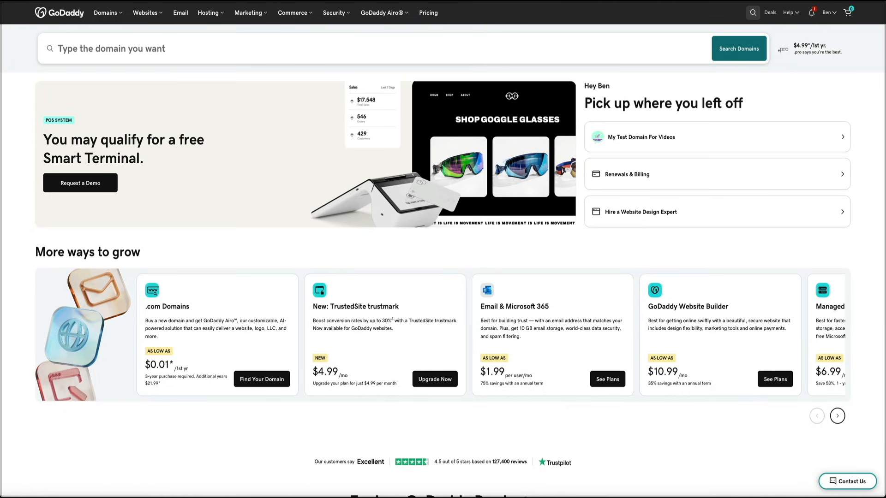
- On GoDaddy, search for the domain benclouddemovideo.com
click(104, 52)
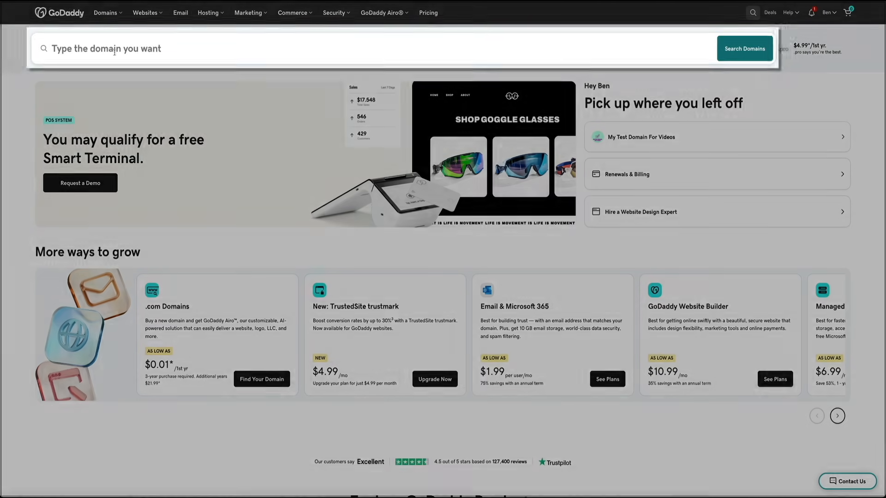
text(bencloudwaye)
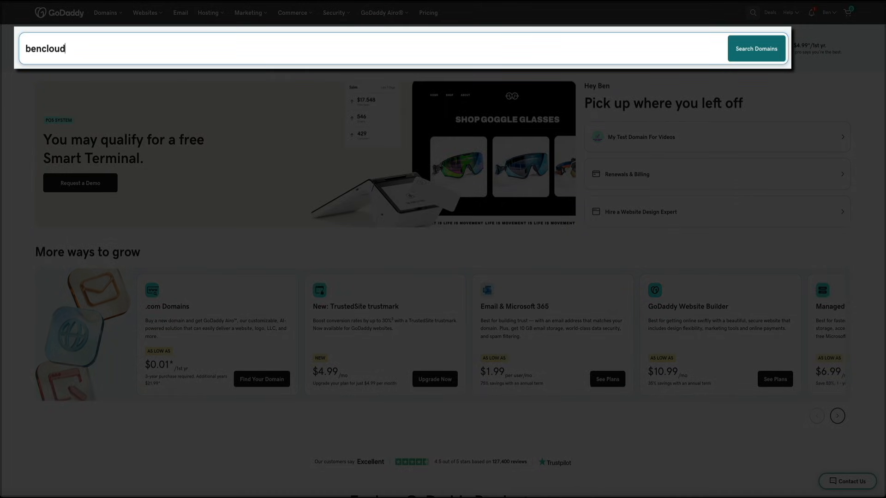
key(BackSpace)
key(BackSpace)
key(BackSpace)
key(BackSpace)
text(demovideoco)
key(BackSpace)
key(BackSpace)
text(.com)
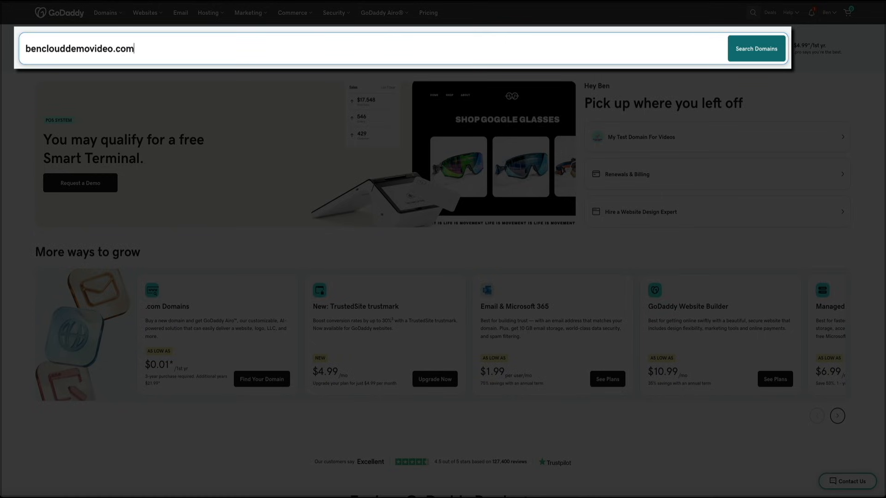
click(757, 61)
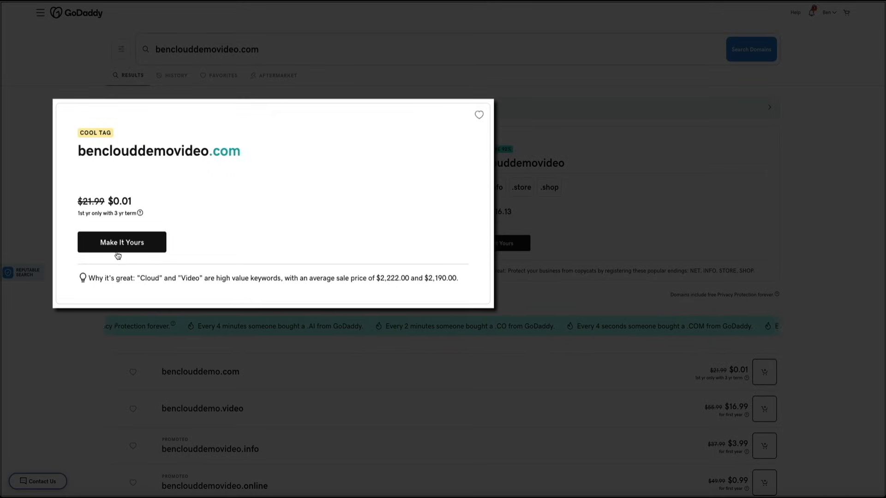
- Purchase benclouddemovideo.com for a 1-year term with Full Domain Protection and no professional email
click(115, 249)
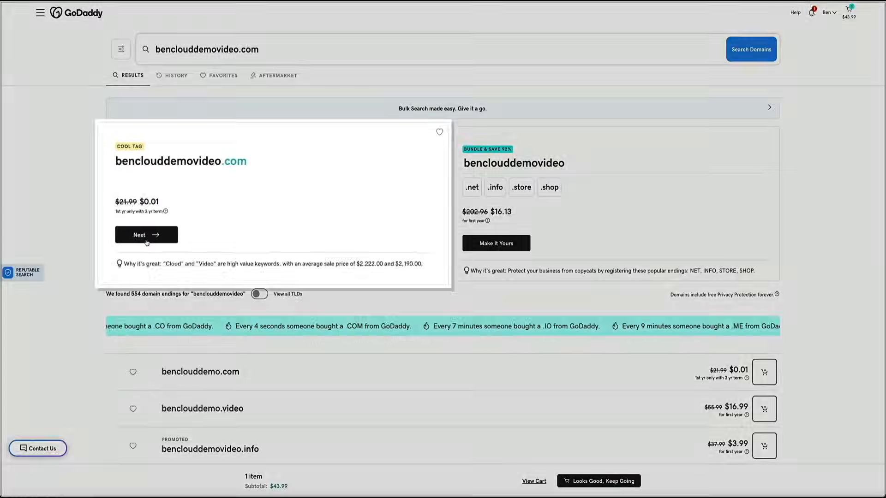
click(146, 241)
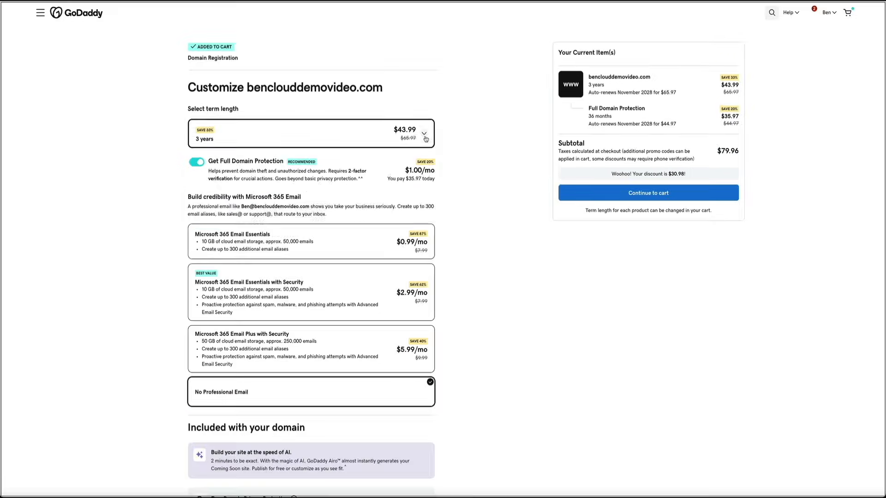
click(424, 135)
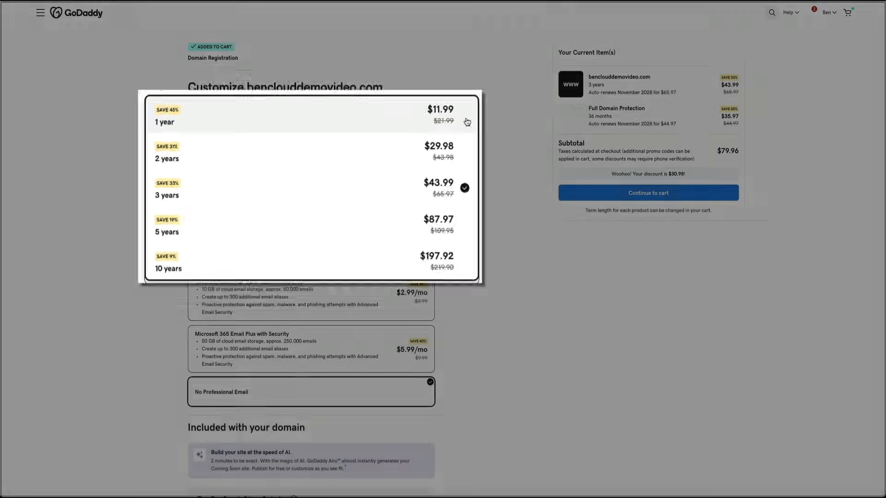
click(426, 138)
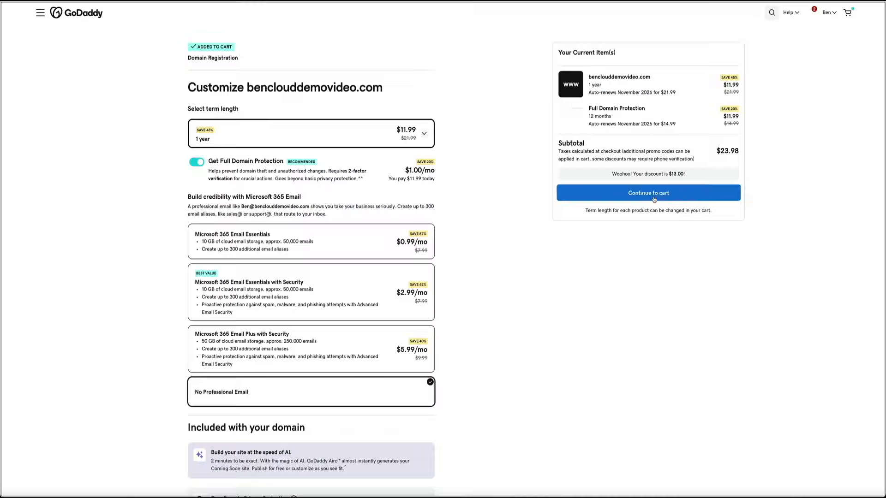
click(655, 200)
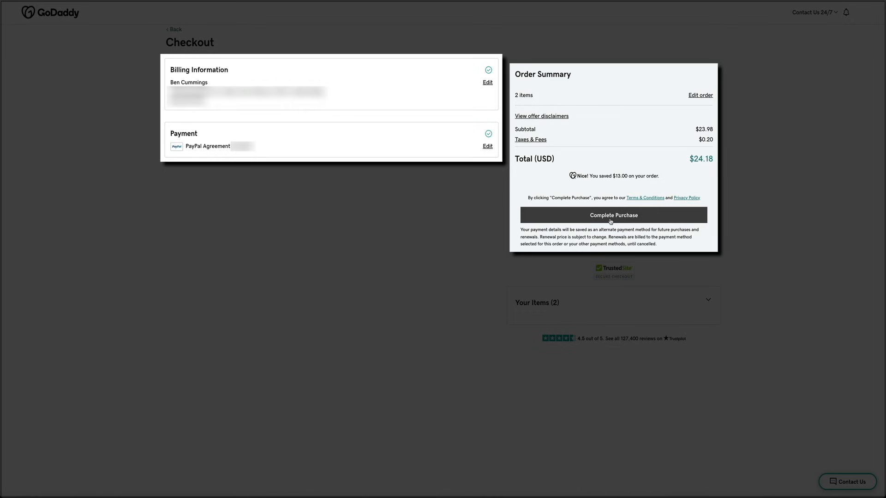
click(610, 221)
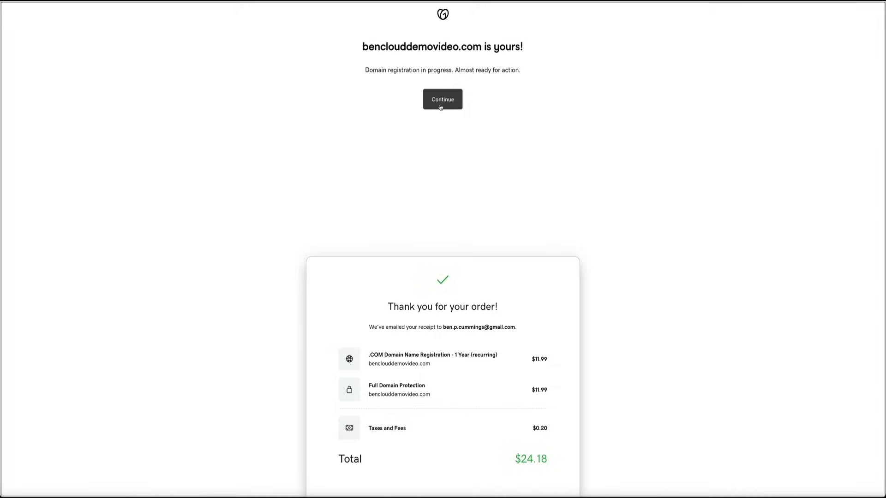
- Keep the new domain separate, accept the suggested business info, and decline the LLC, Conversations Deluxe and Coming Soon page offers
click(441, 106)
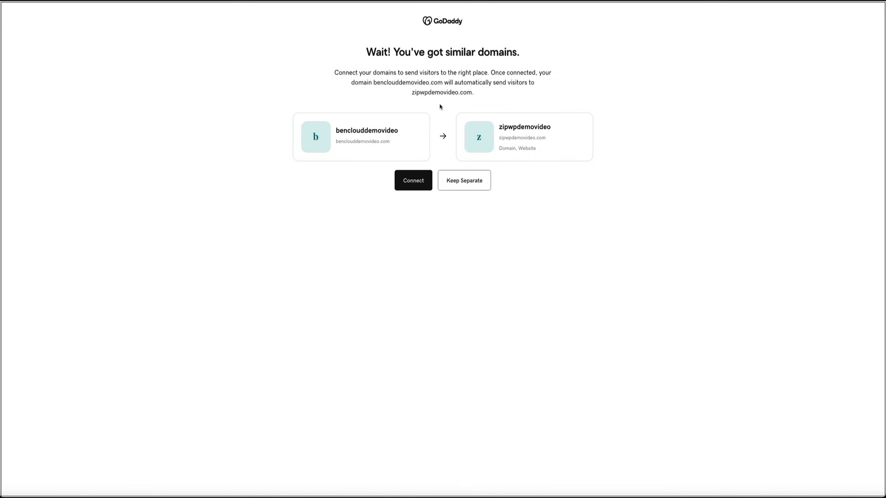
click(469, 190)
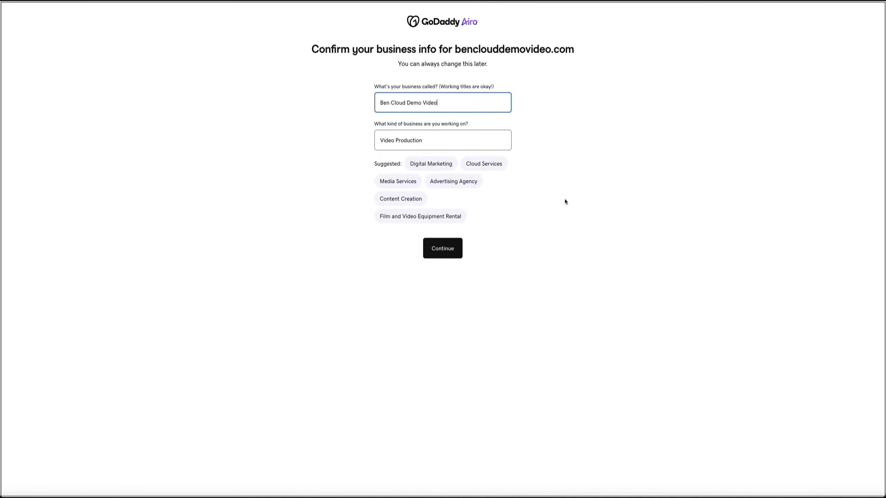
click(446, 255)
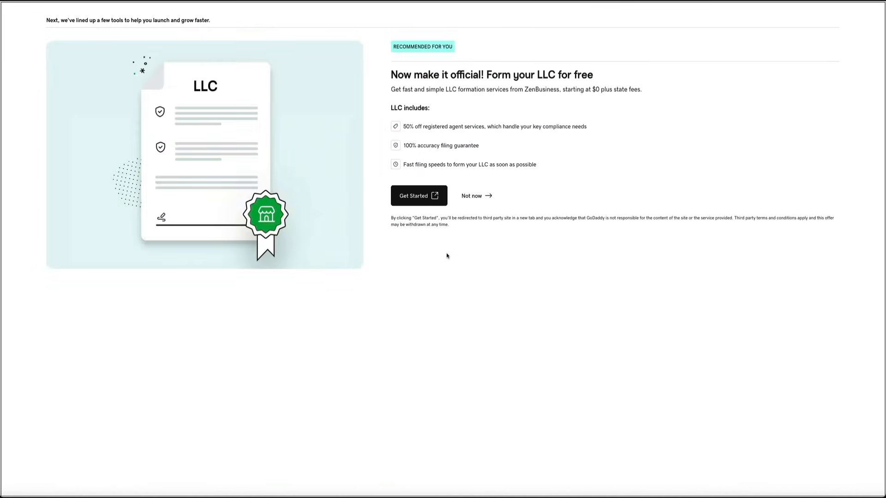
click(467, 199)
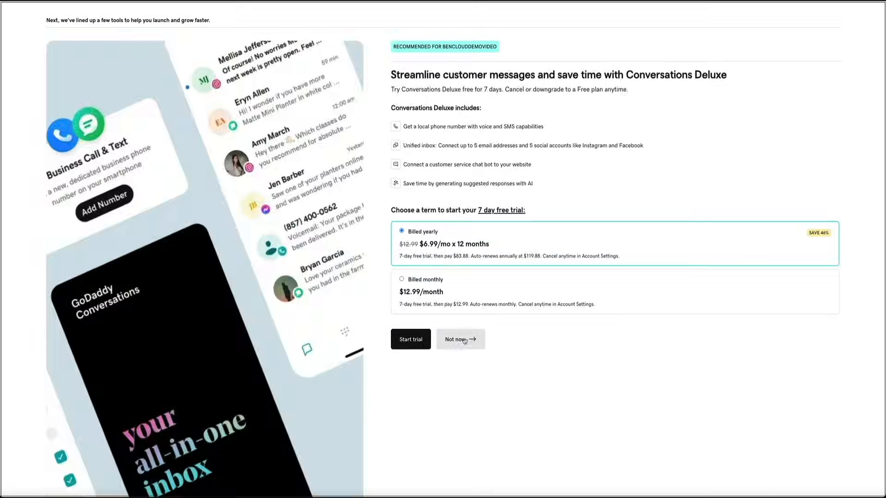
click(464, 340)
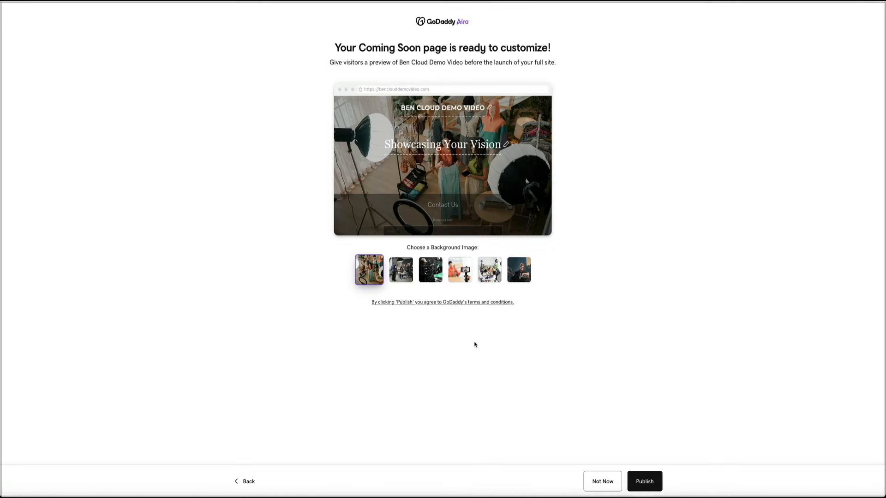
click(601, 482)
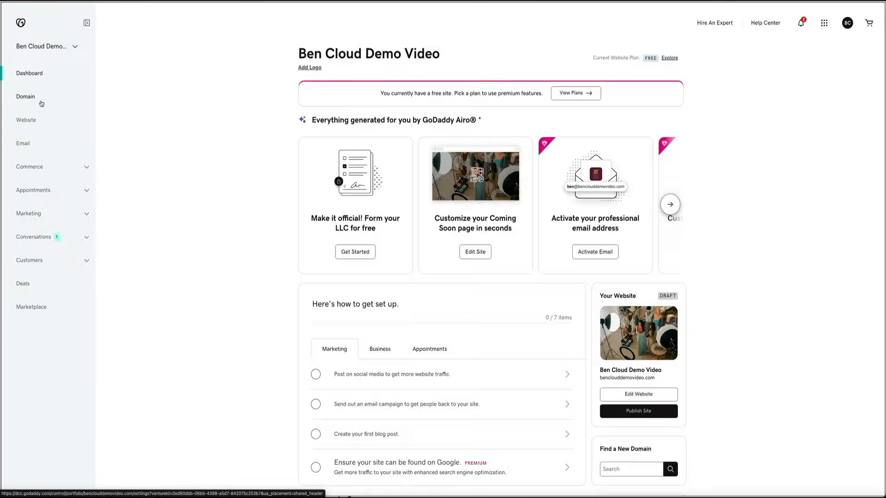
- Open the DNS records of benclouddemovideo.com
click(41, 104)
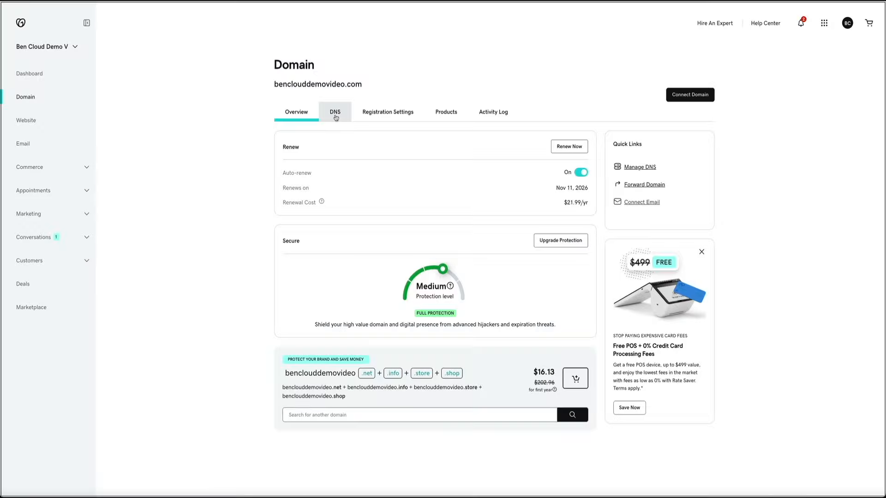
click(336, 115)
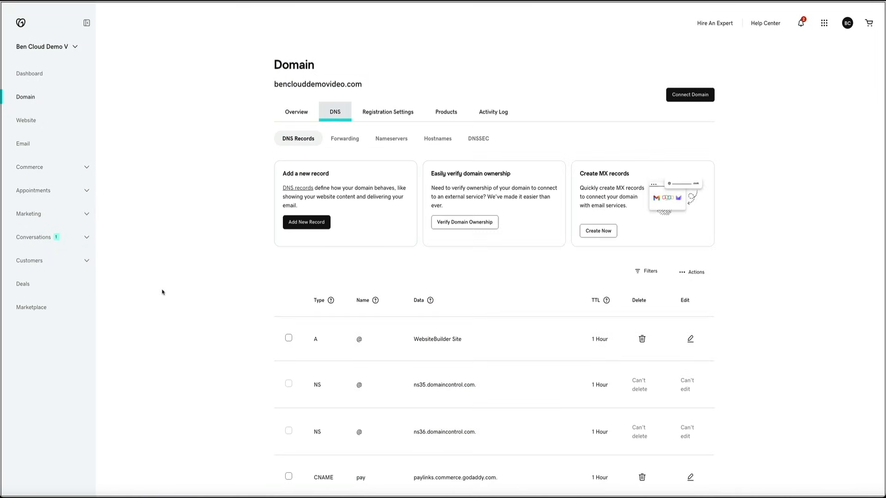
scroll(161, 292, down, 3)
scroll(162, 291, down, 3)
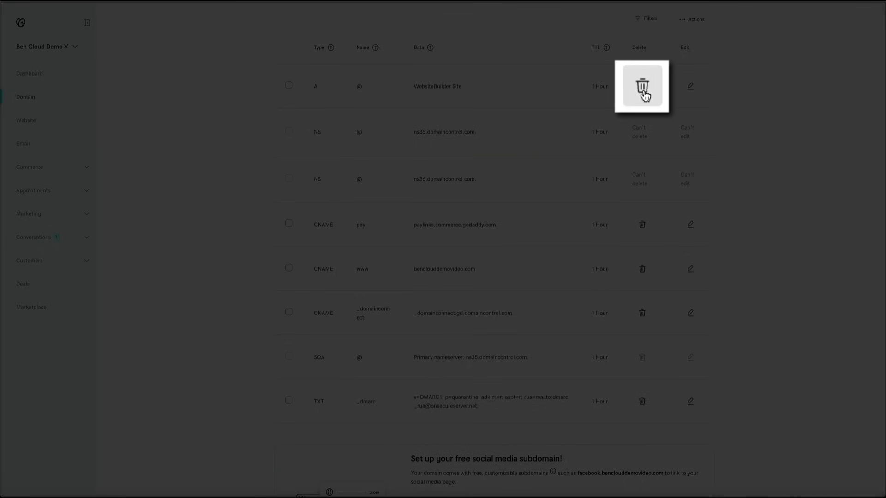
- Delete the domain's WebsiteBuilder Site A record and its CNAME records, confirming the removal
click(643, 90)
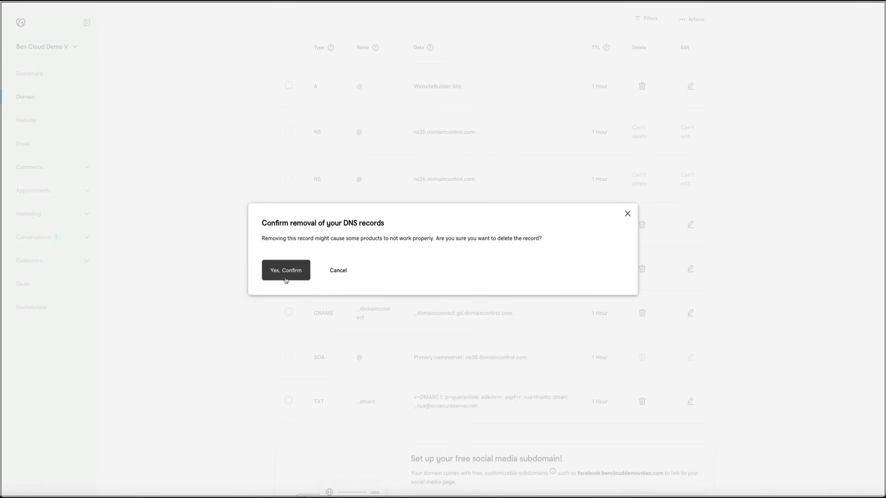
click(286, 270)
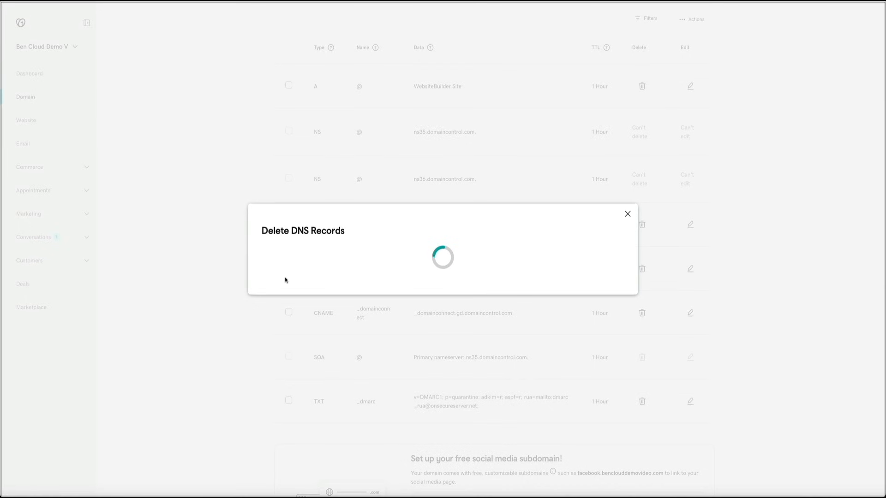
click(285, 292)
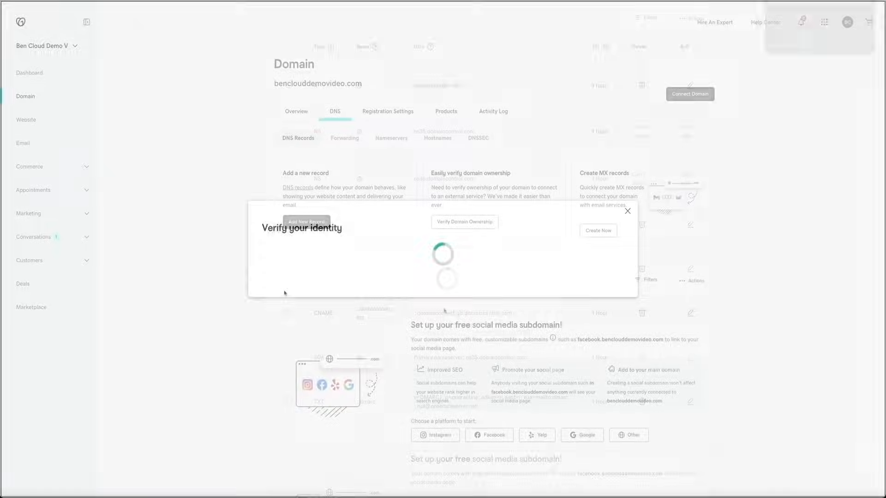
scroll(752, 374, down, 4)
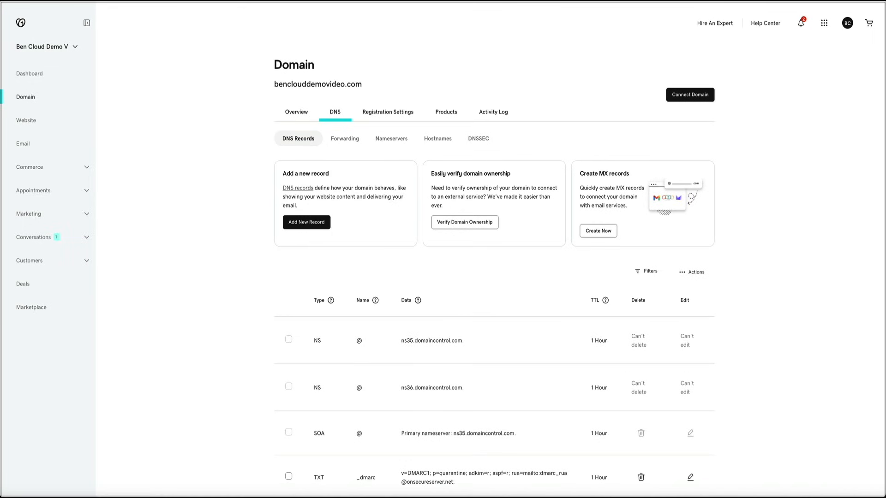
scroll(847, 117, down, 1)
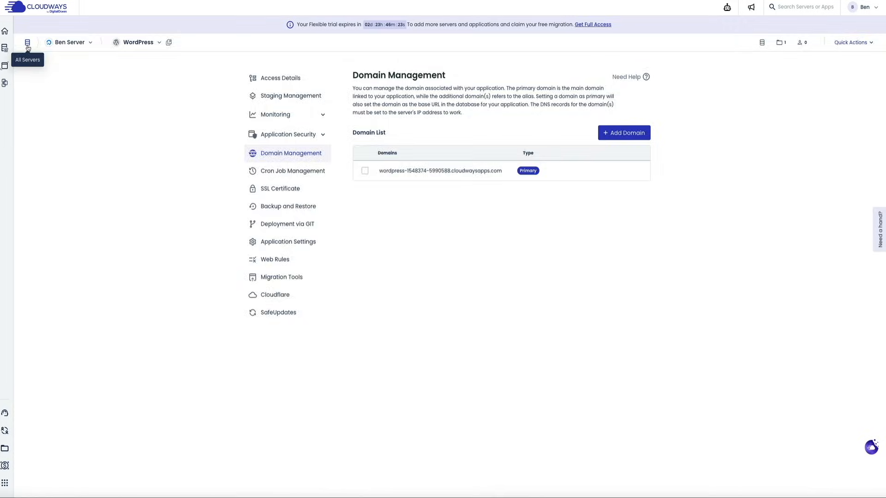
- Switch to Cloudways, open the server from the server list and copy its public IP
click(76, 98)
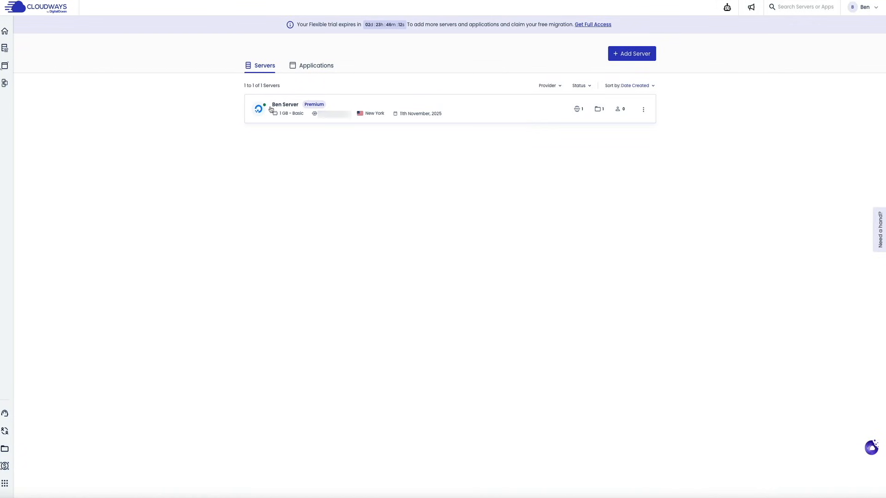
click(270, 111)
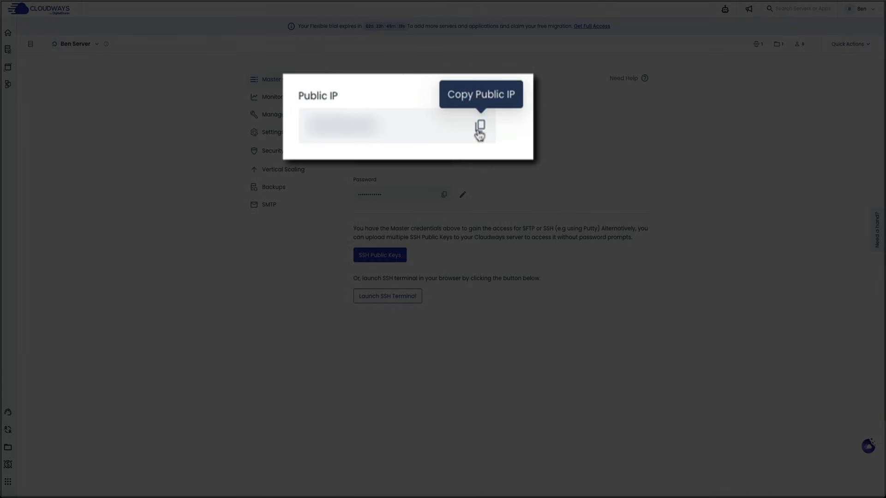
click(480, 126)
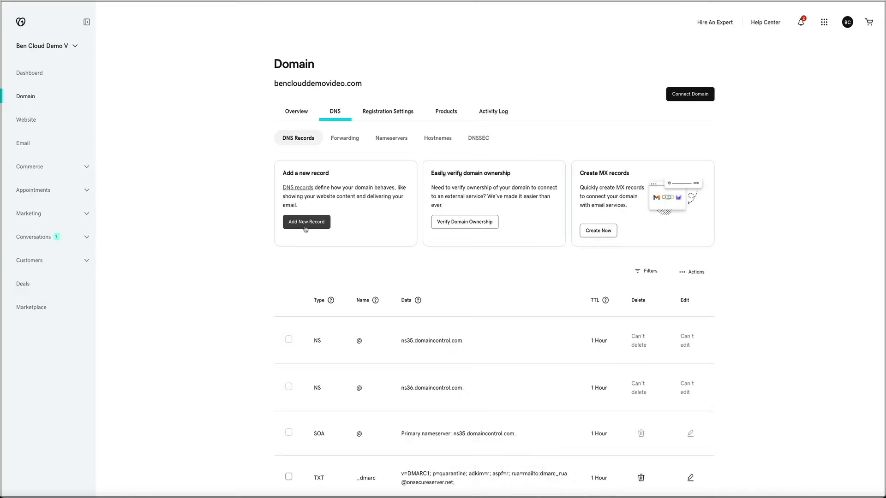
- In GoDaddy, add and save an A record named @ with the copied server IP as its value and a TTL of 1 Hour
click(305, 226)
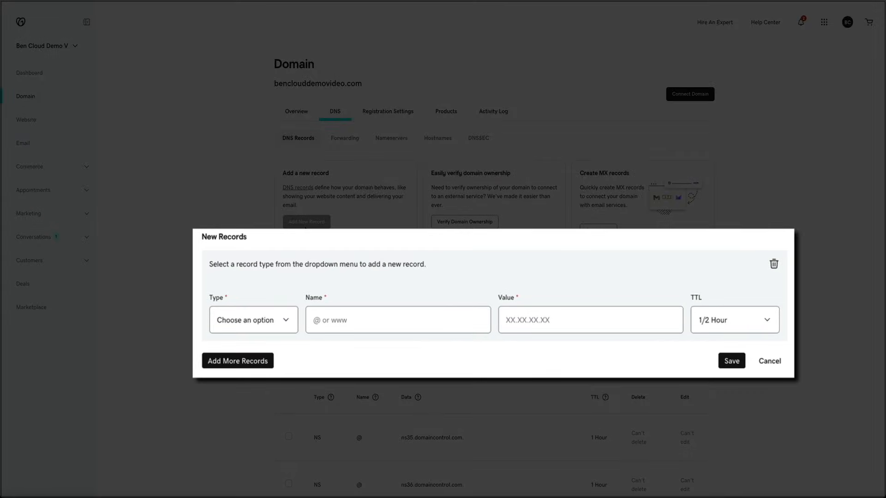
click(283, 319)
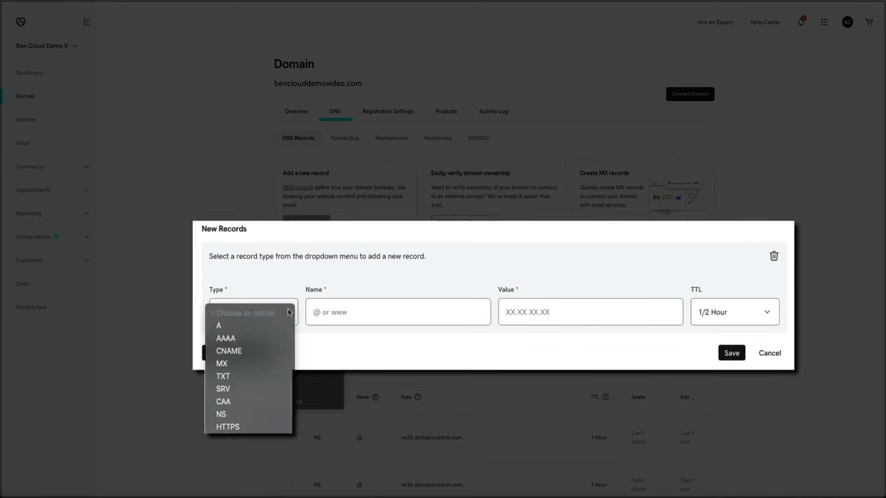
click(267, 327)
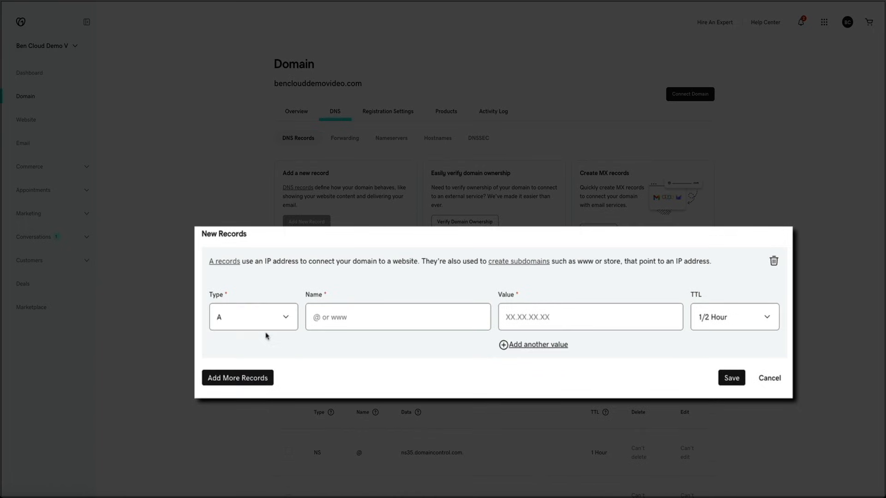
click(337, 318)
text(@)
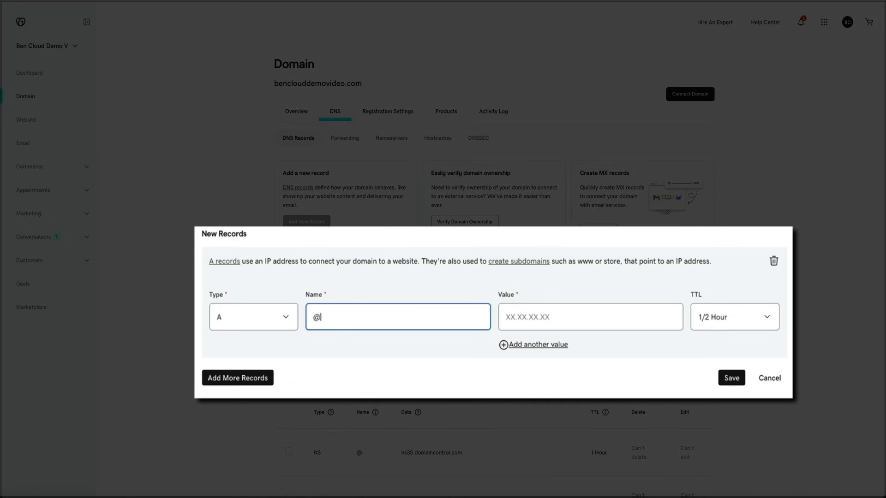
click(584, 320)
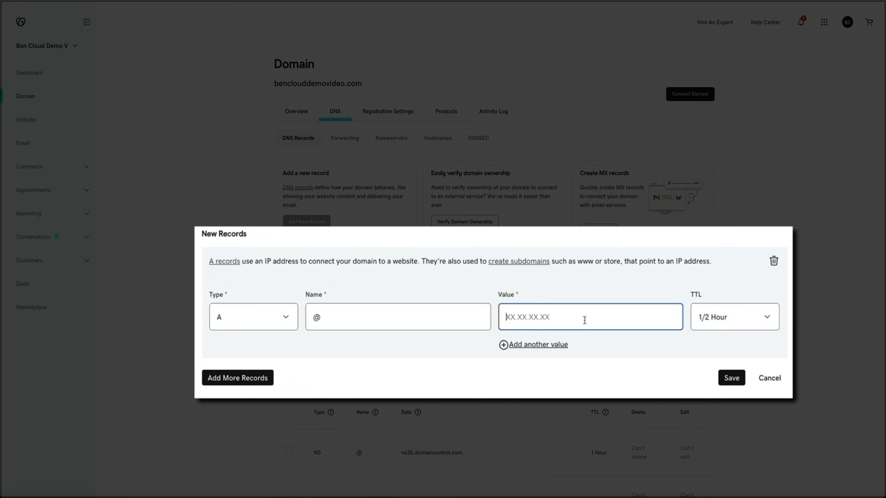
key(ctrl+v)
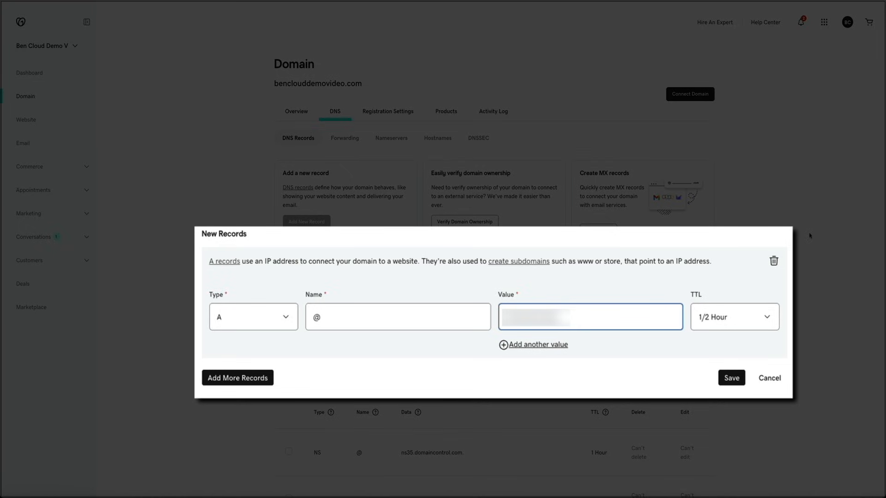
click(767, 318)
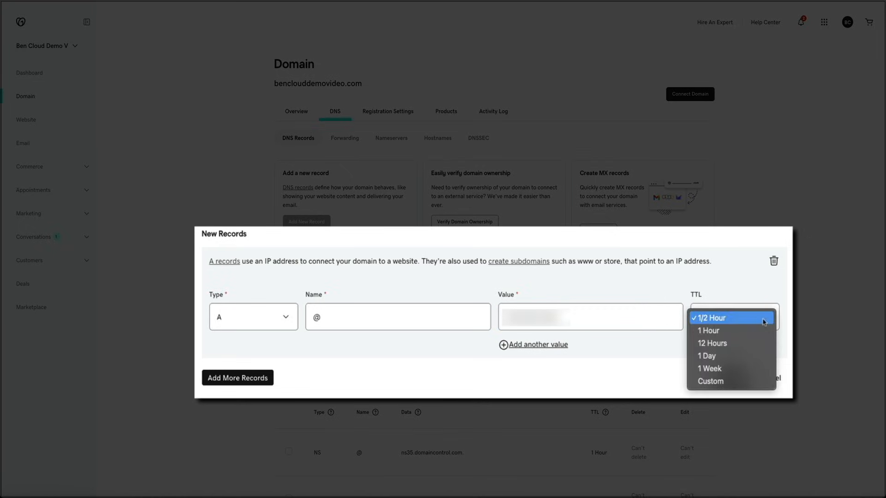
click(757, 329)
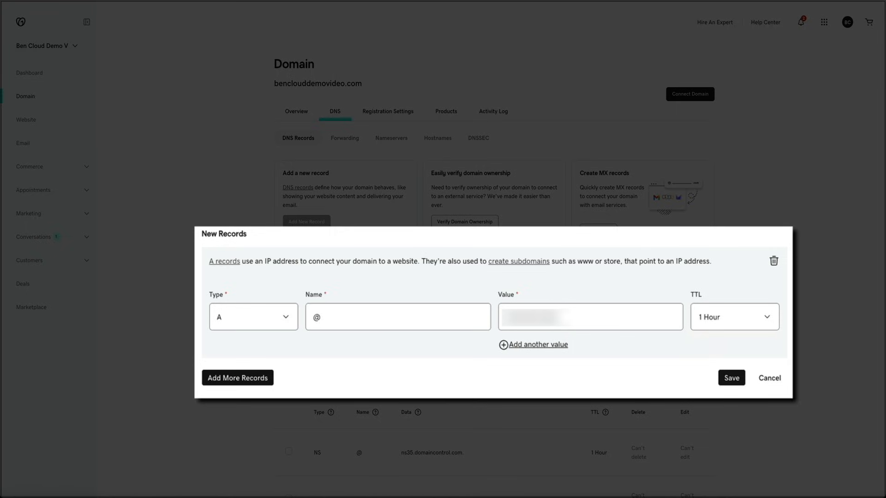
click(730, 383)
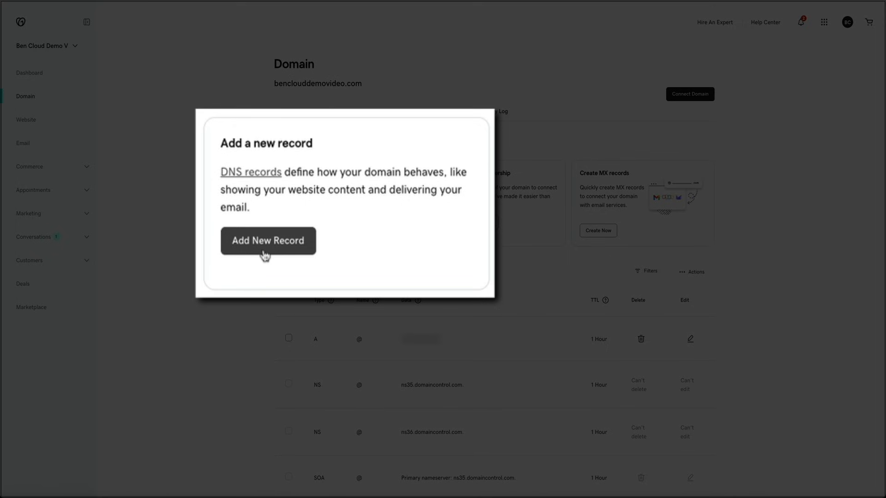
- Add and save a CNAME record named www with the value benclouddemovideo.com and a TTL of 1 Hour
click(304, 225)
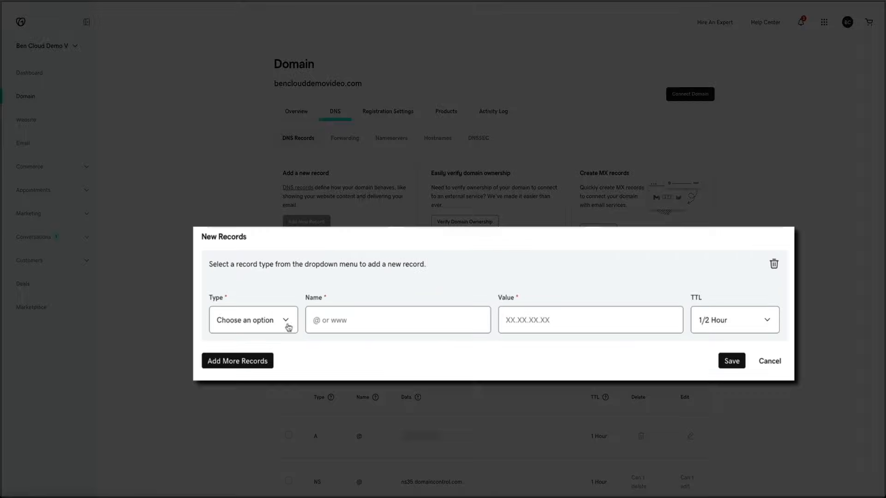
click(341, 321)
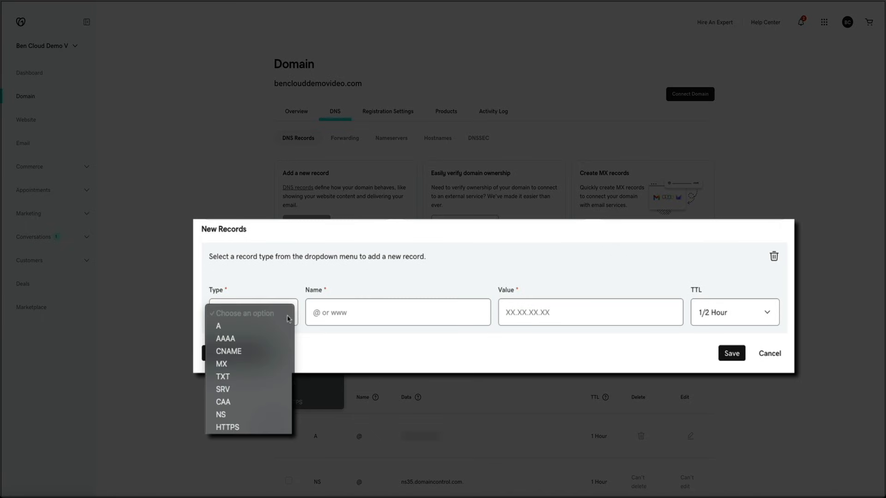
click(276, 352)
click(325, 318)
text(www)
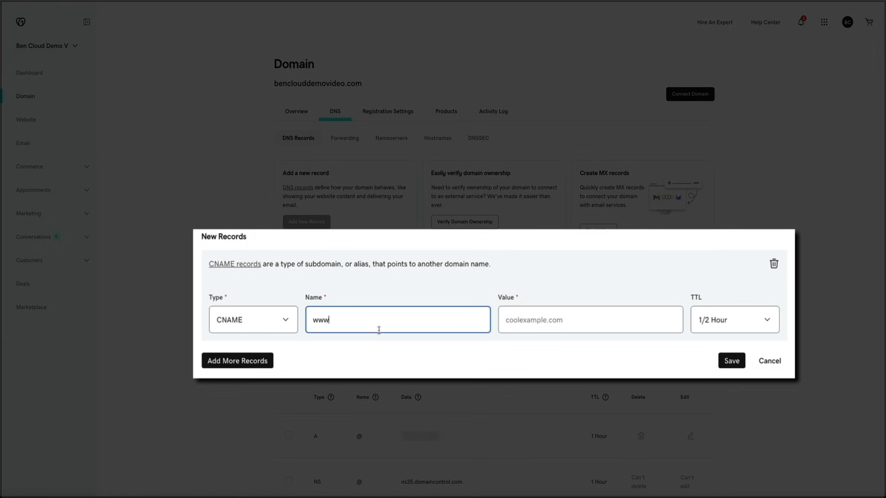
click(521, 320)
text(benclouddemovideo.com)
click(774, 323)
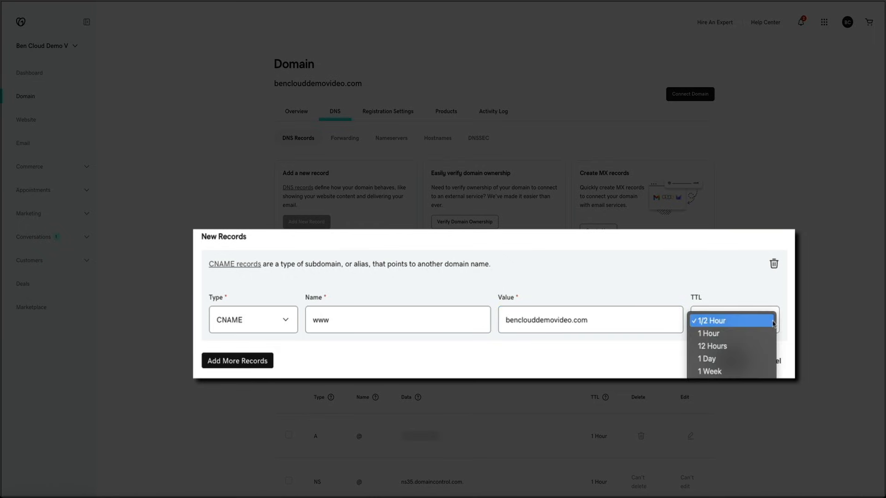
click(720, 334)
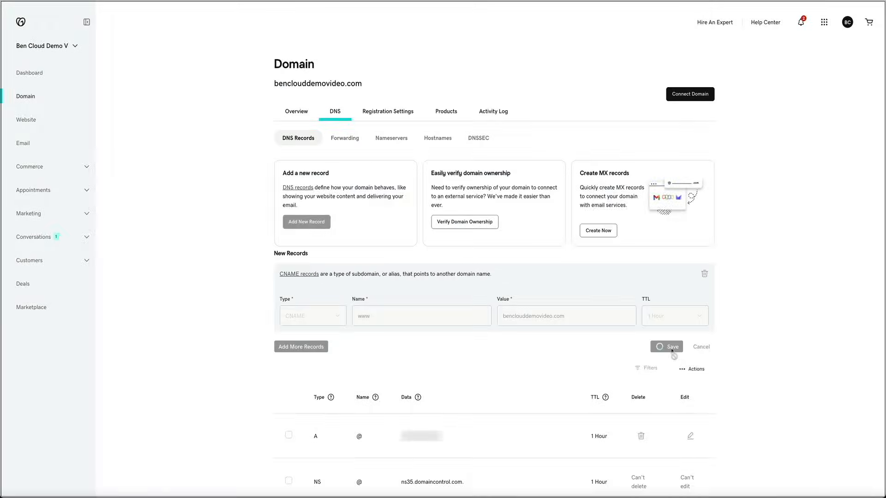
click(732, 361)
- Switch to Cloudways, open the WordPress application installed on the server and go to its Domain Management
click(264, 286)
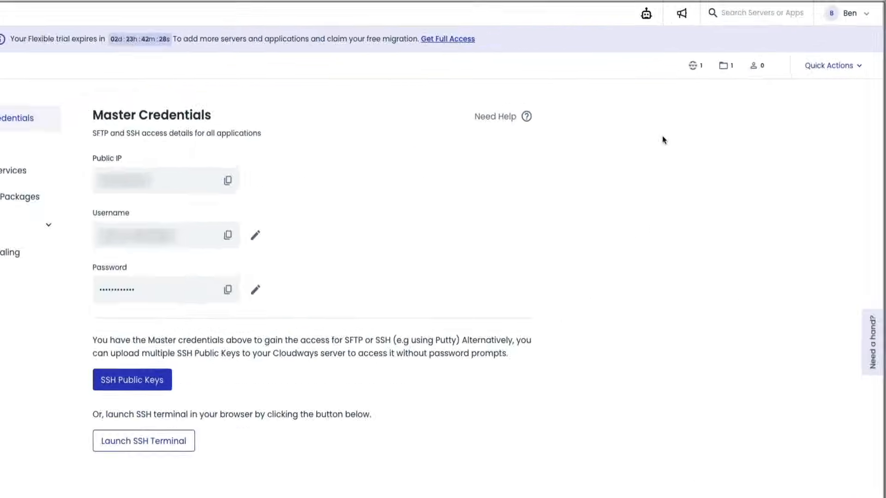
mouse_move(567, 124)
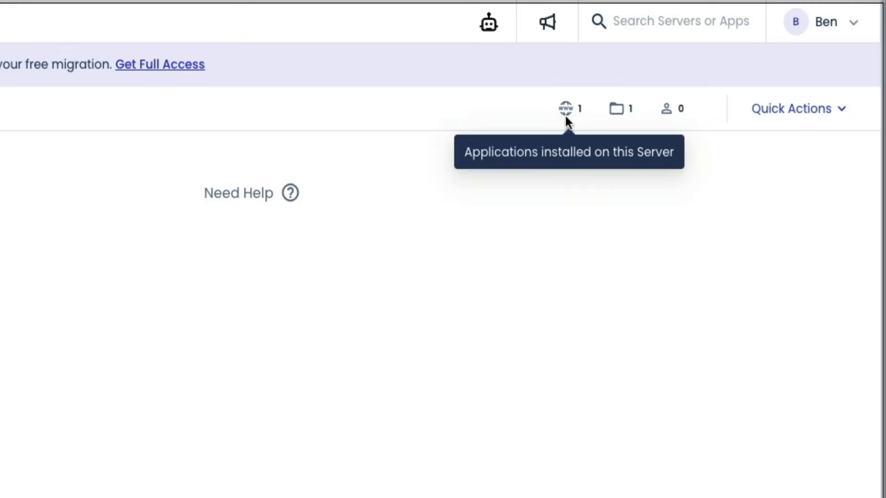
click(565, 116)
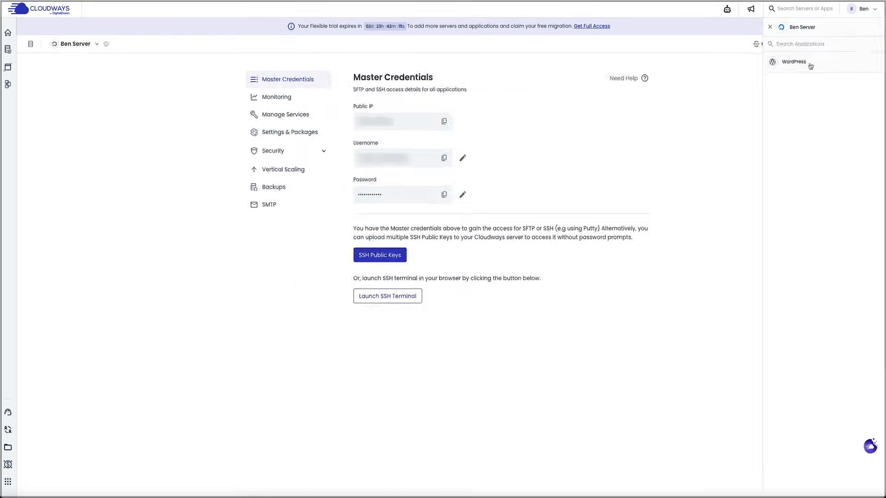
click(664, 155)
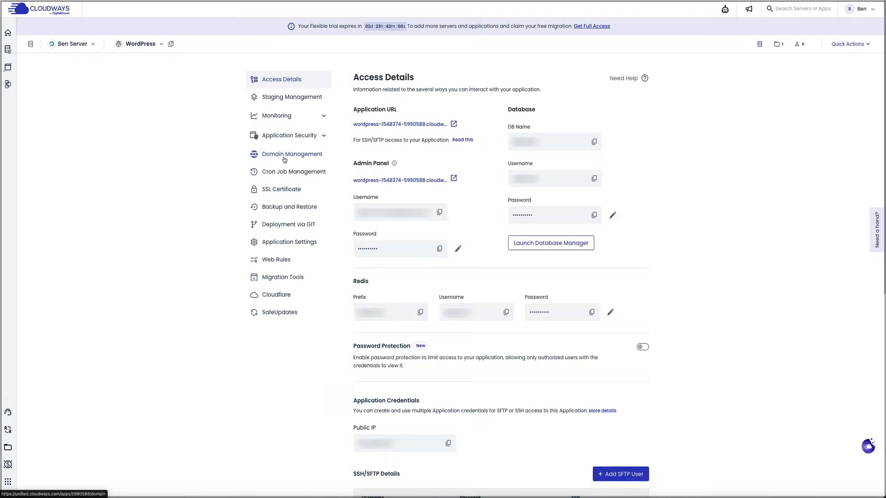
click(285, 157)
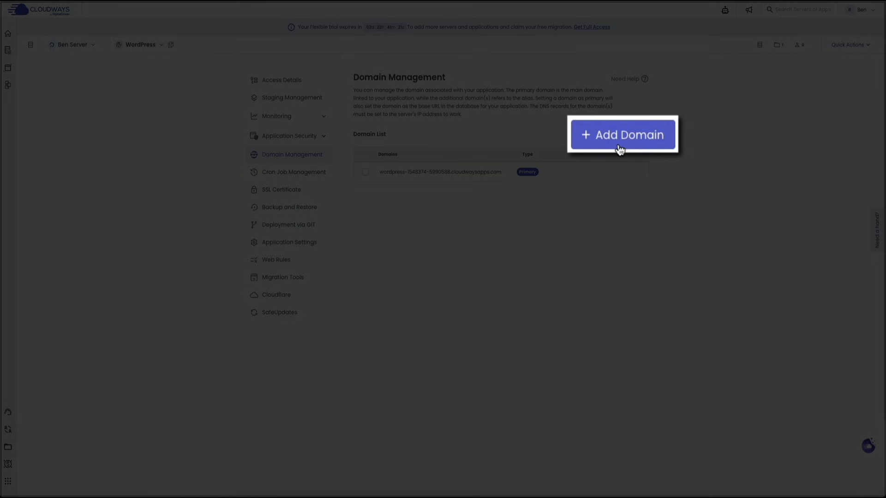
- Add the domain benclouddemovideo.com to the WordPress application and save the changes
click(621, 134)
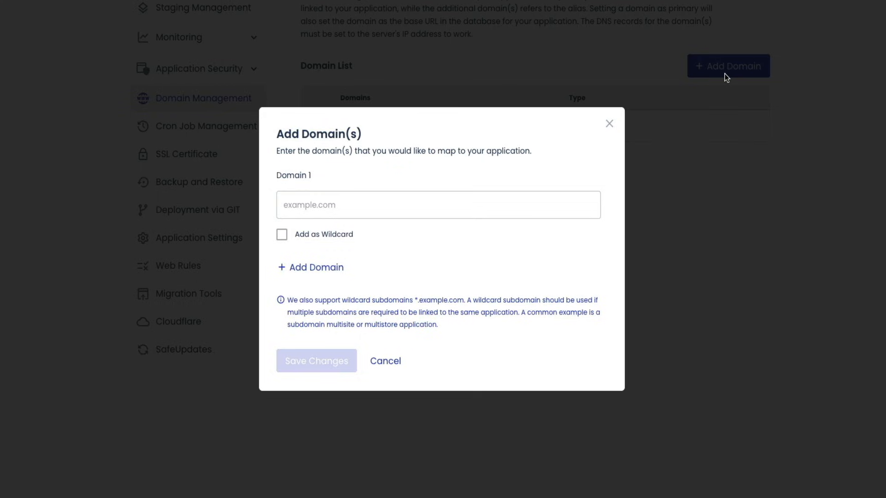
click(301, 203)
text(benclouddemovideo.com)
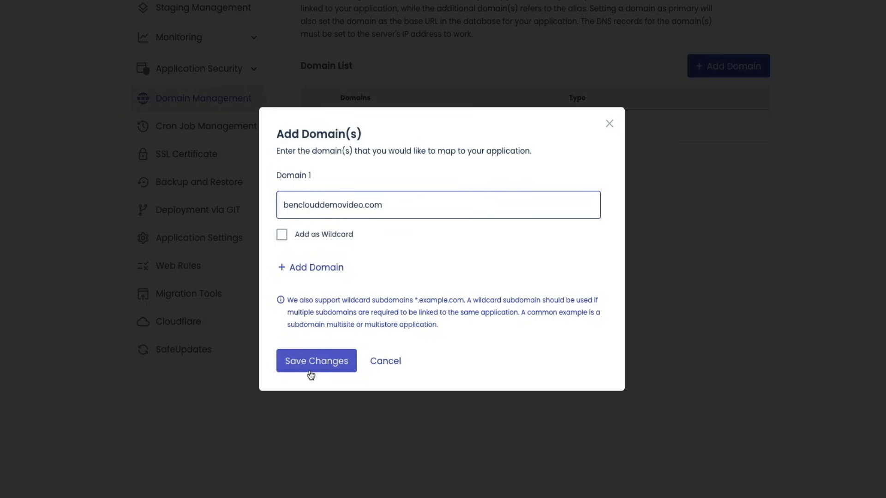
click(311, 375)
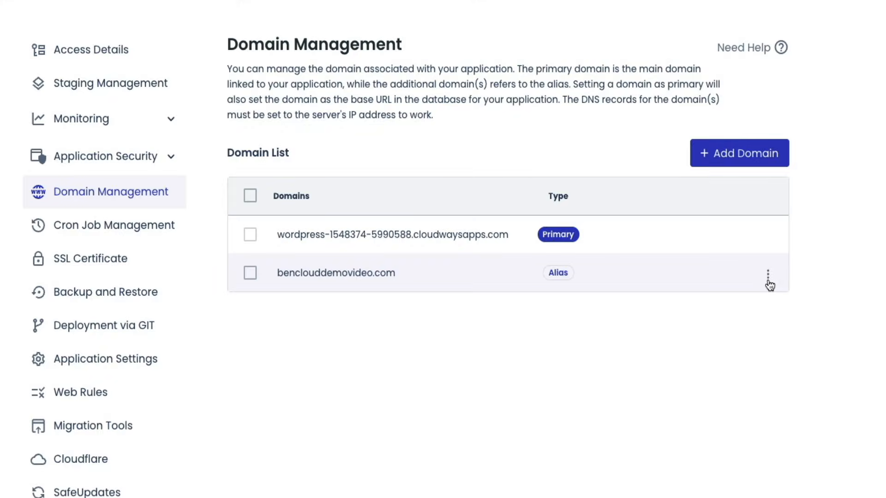
- Make benclouddemovideo.com the application's primary domain, confirm the switch and load the domain in a new browser tab
click(768, 277)
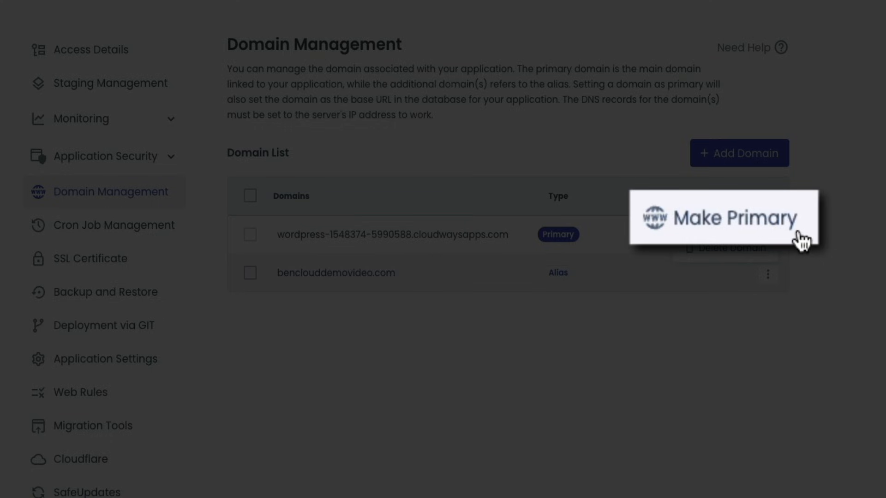
click(799, 235)
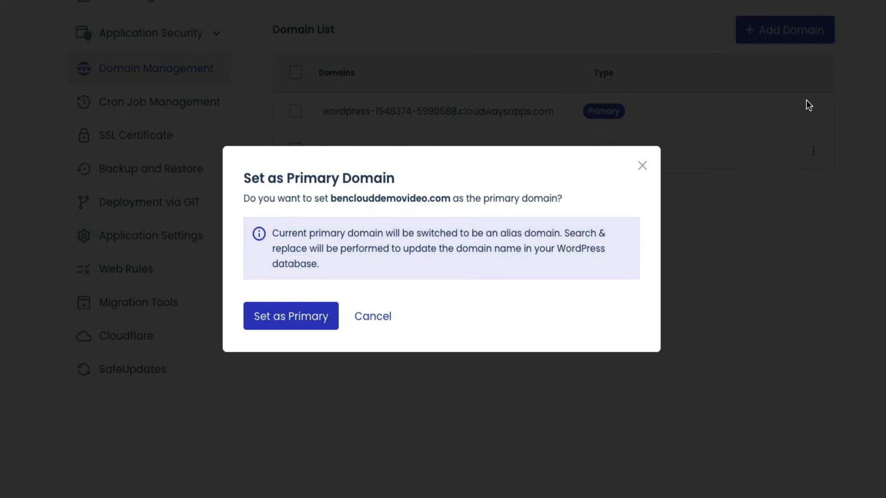
click(286, 330)
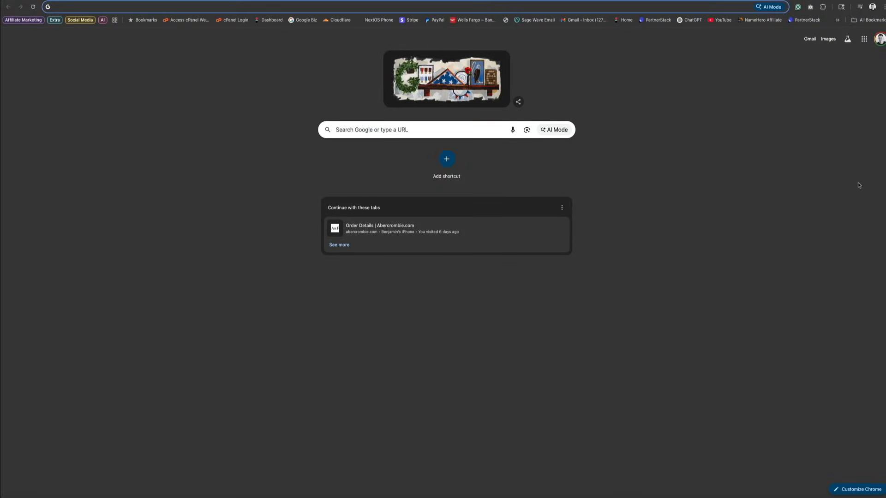
text(benclouddemovideo.com)
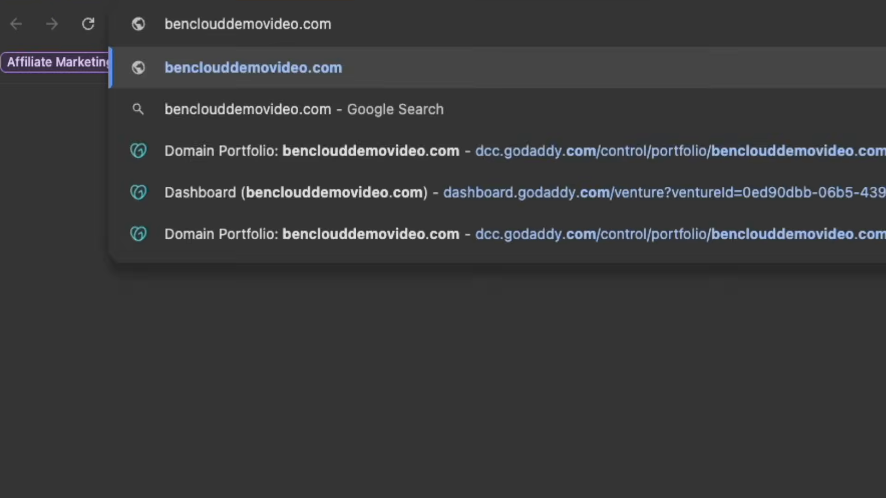
key(Return)
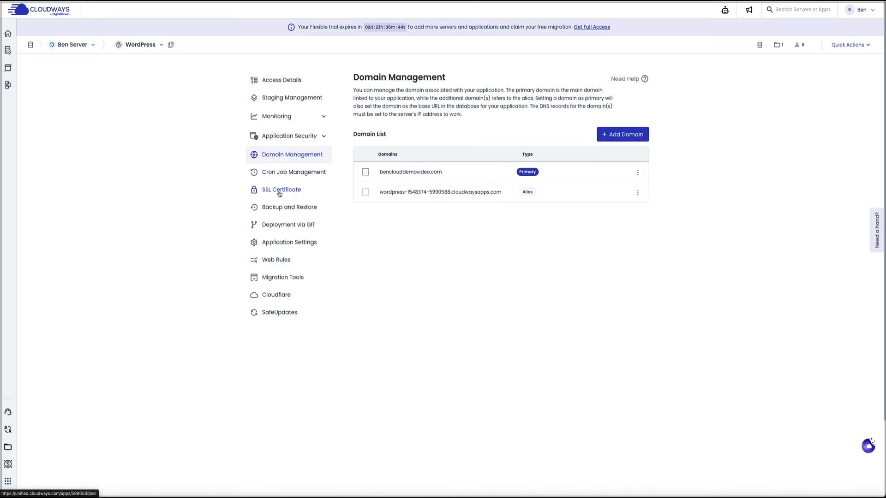
- Install a Let's Encrypt SSL certificate for benclouddemovideo.com, filling in the contact's email address
click(279, 194)
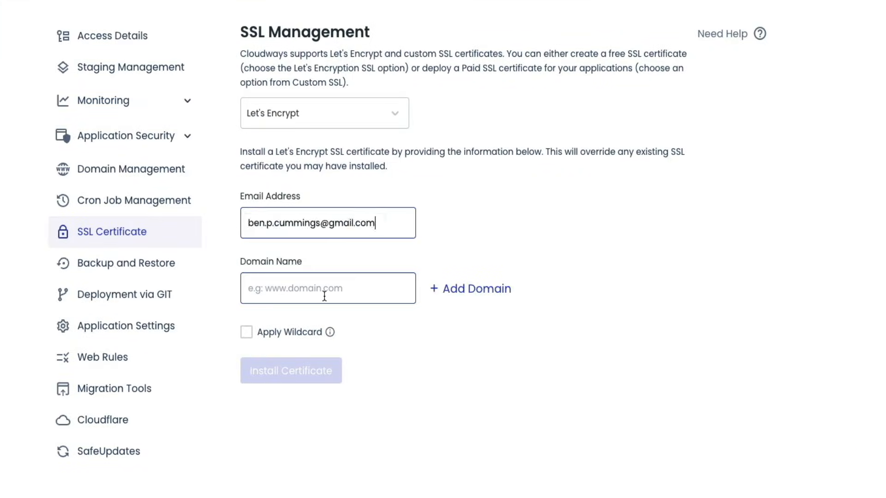
click(401, 225)
text(benclouddemovideo.com)
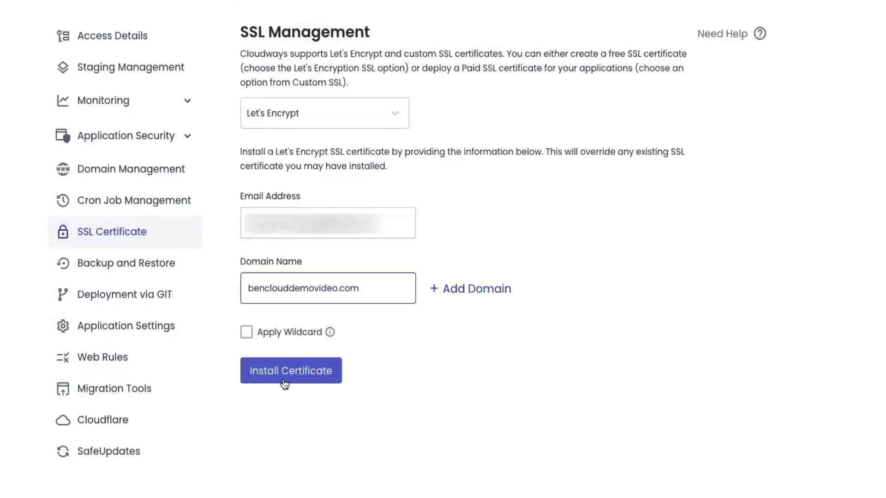
click(280, 422)
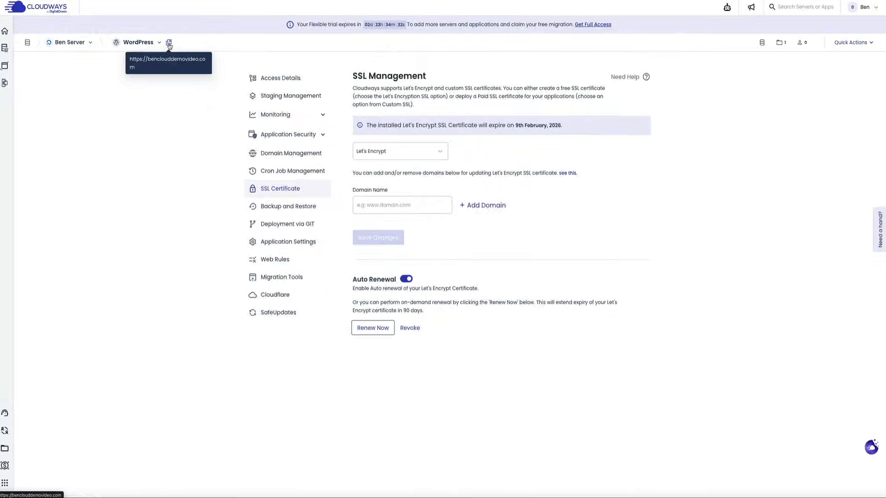
- Open the live site from the WordPress application and check the full address for its https prefix
click(395, 87)
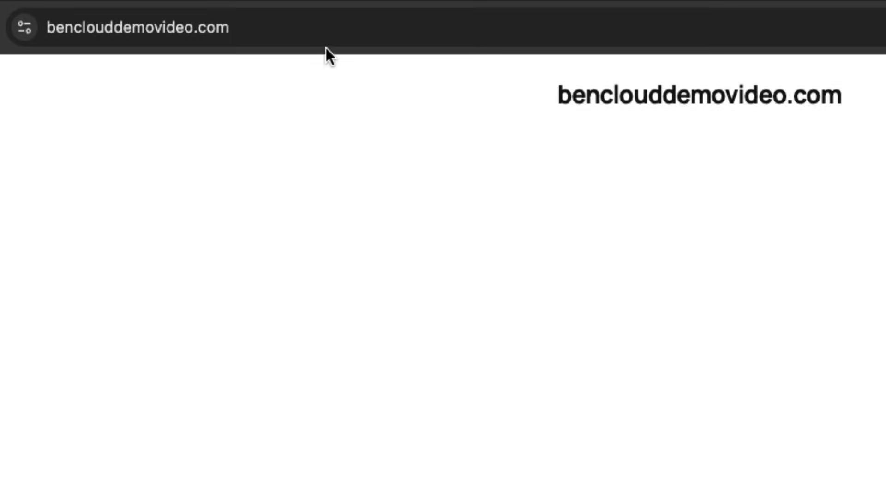
click(330, 21)
click(67, 21)
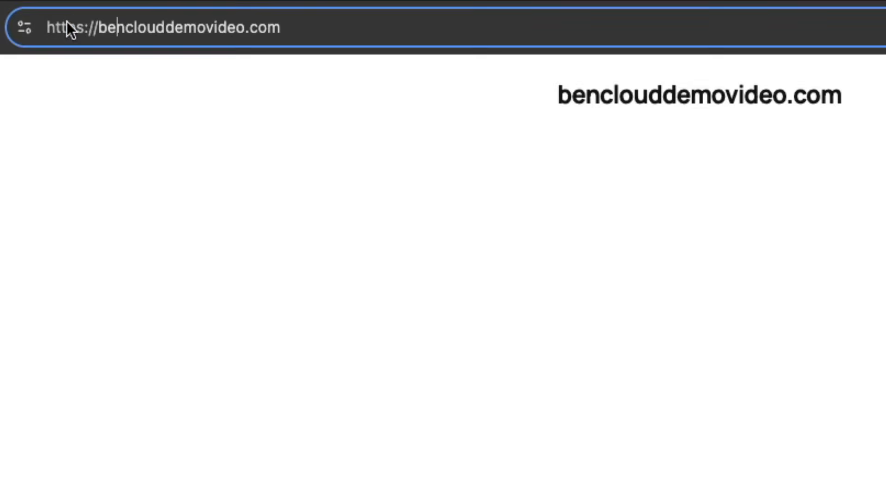
click(361, 33)
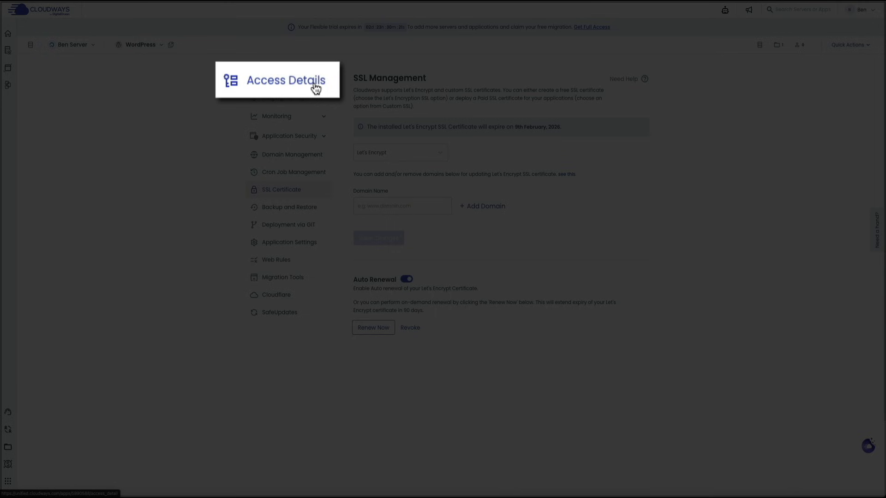
- Copy the Admin Panel password from the Access Details, open the wp-admin page and log in with the admin username and password
click(297, 81)
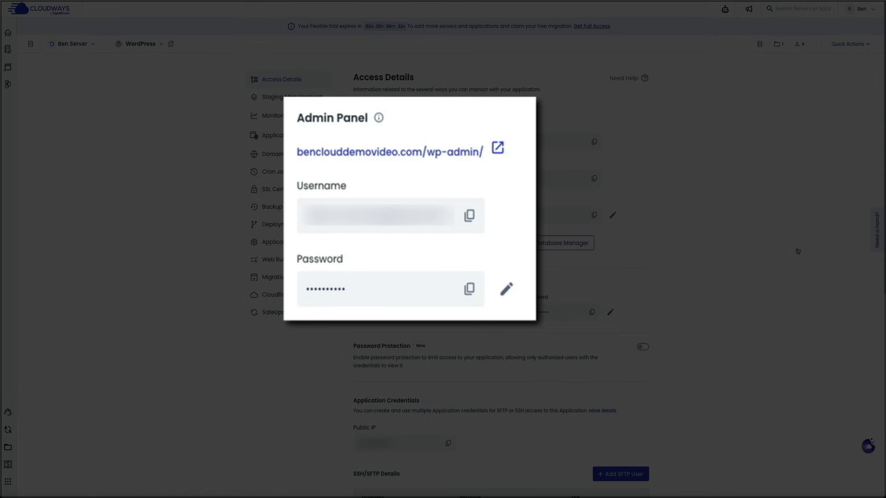
click(469, 290)
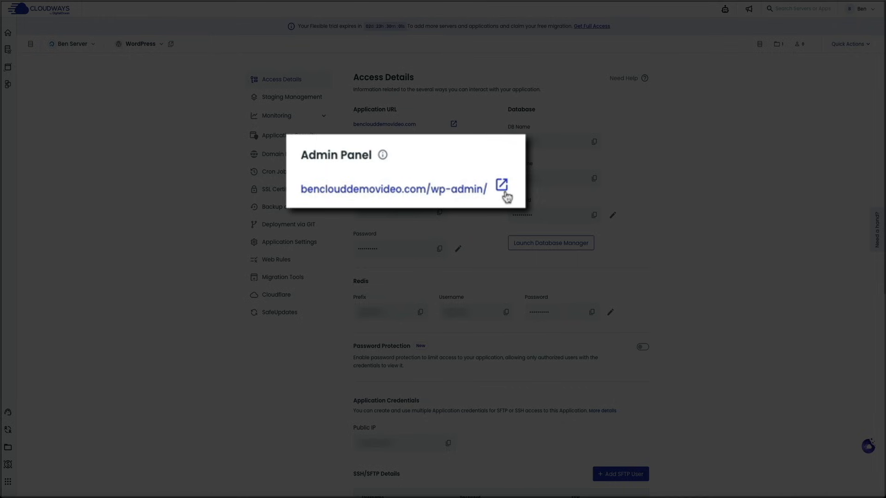
click(504, 191)
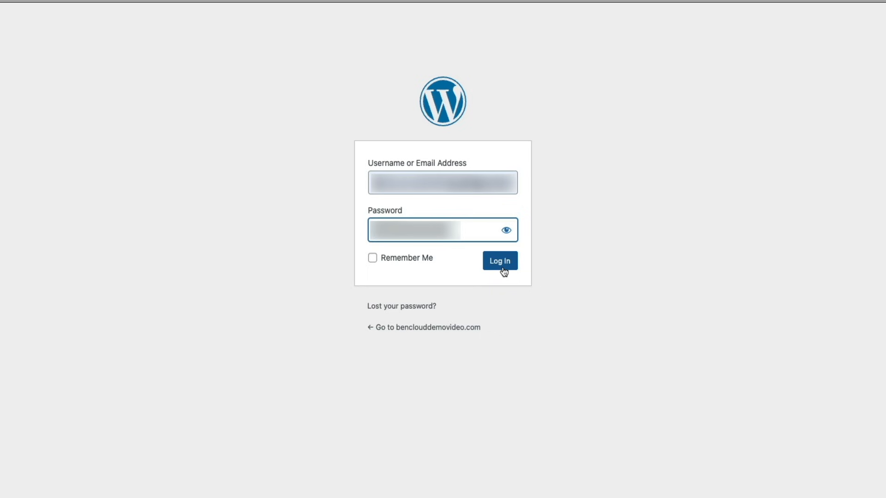
click(503, 269)
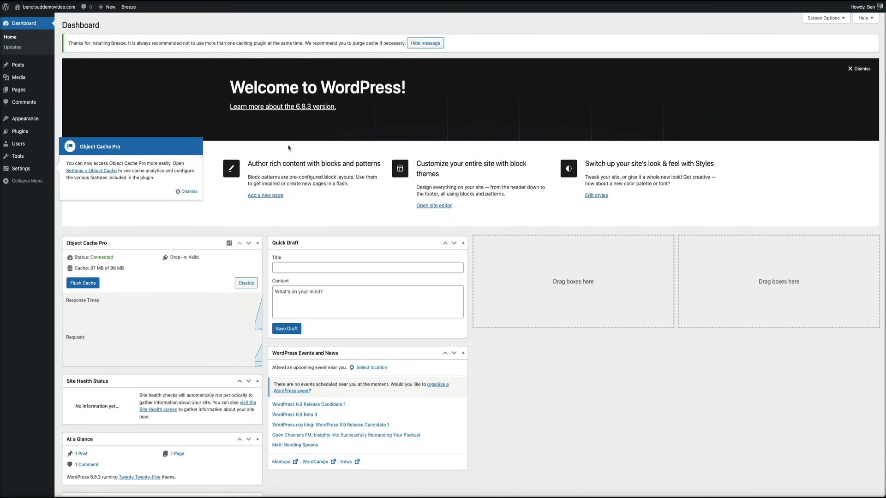
- Dismiss the Object Cache Pro notice and hide the Breeze caching message on the WordPress dashboard
click(180, 192)
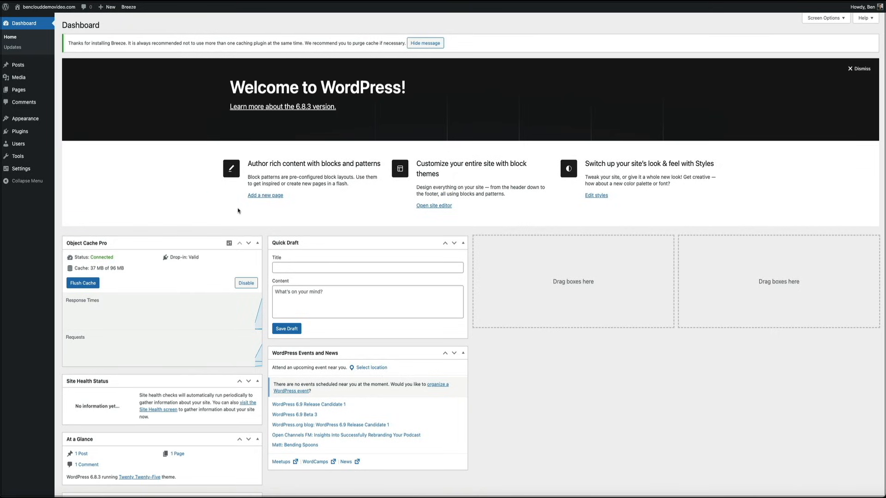
click(428, 45)
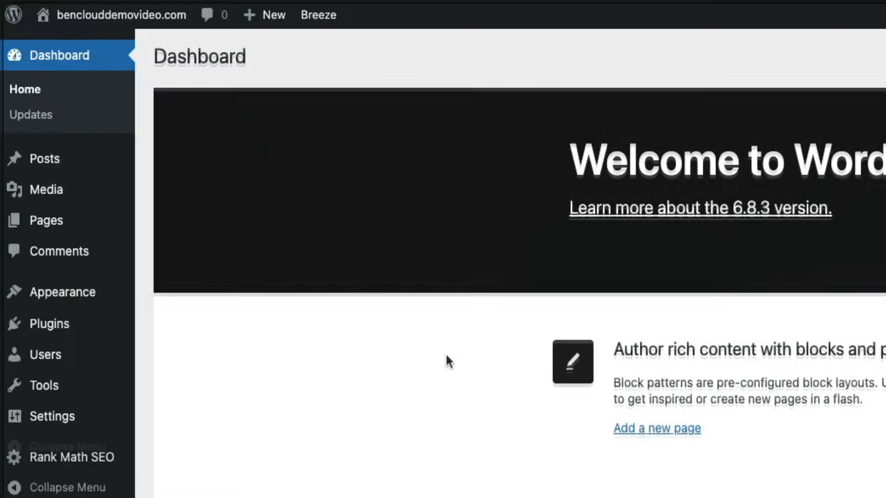
- View the public front end of the site and return to the WordPress dashboard
mouse_move(131, 32)
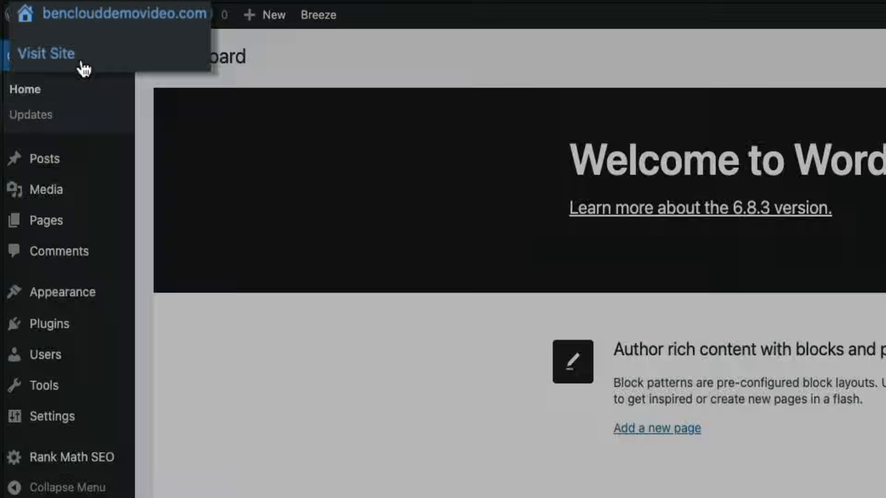
click(107, 95)
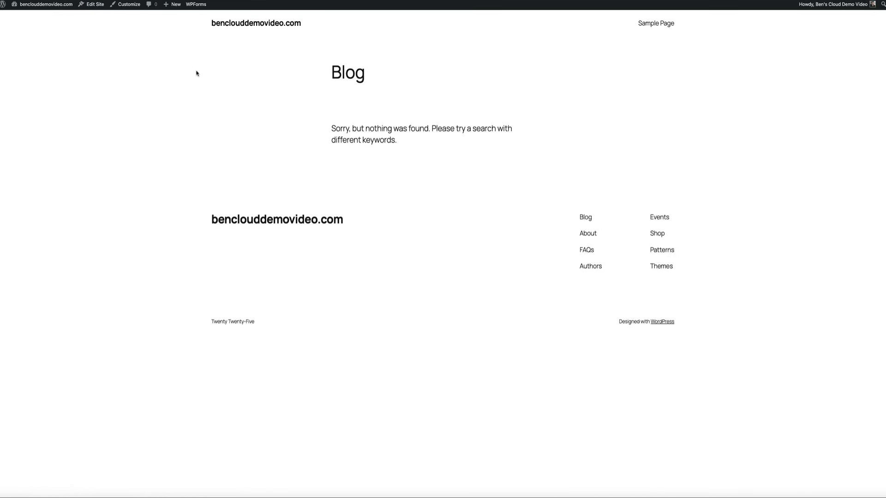
mouse_move(25, 4)
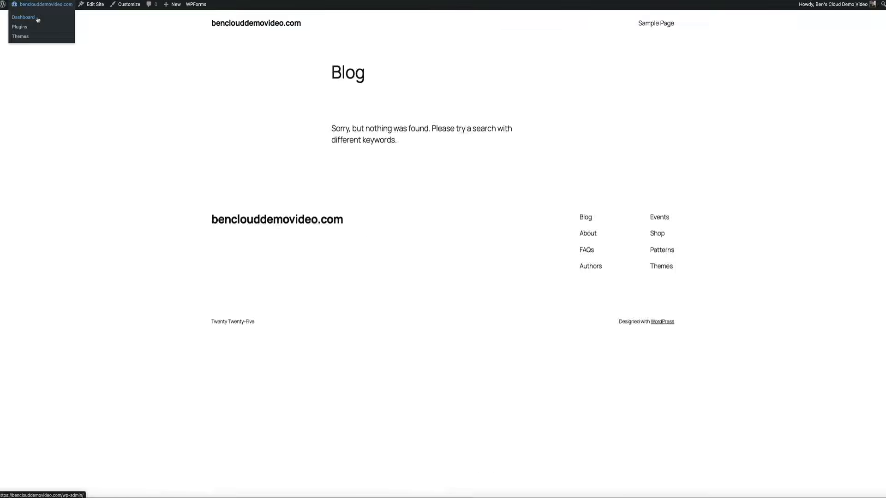
click(97, 53)
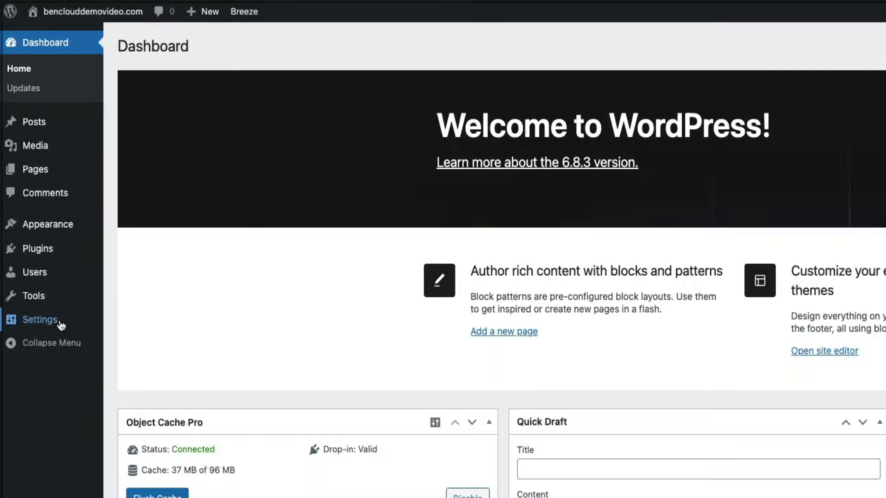
- Open the Permalink Settings and check which permalink structure is selected
mouse_move(24, 221)
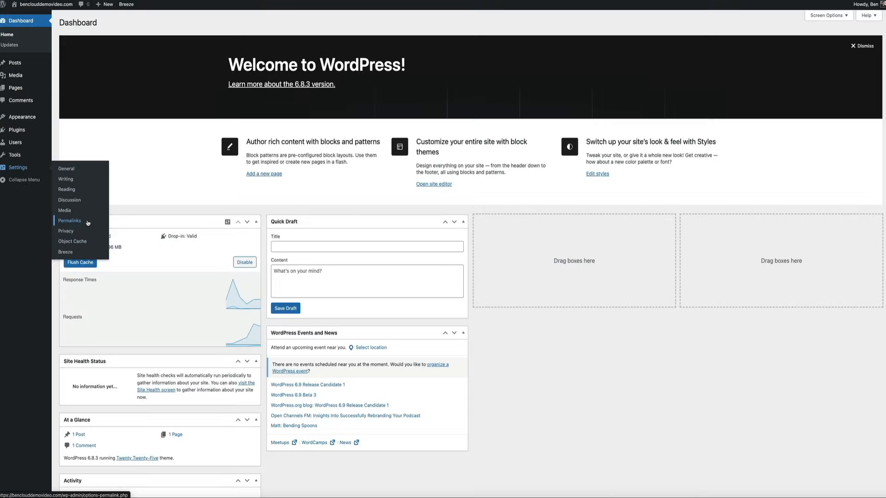
click(88, 223)
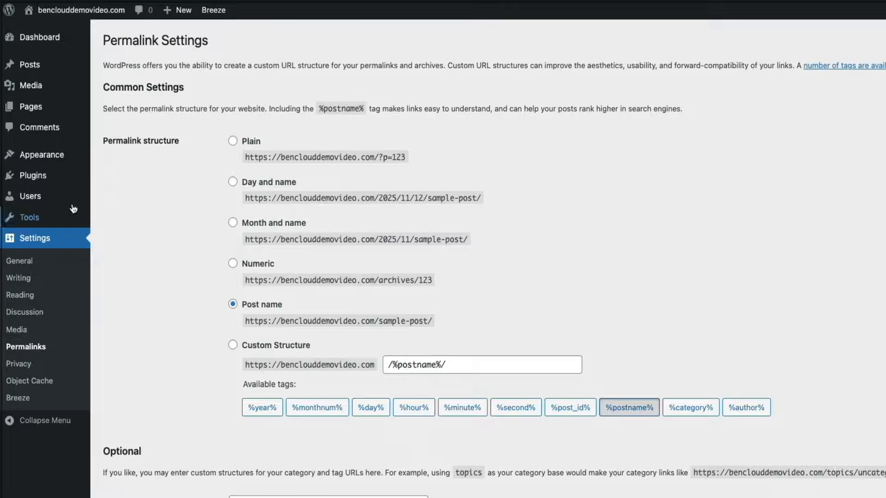
- Open the user profile, set the nickname to "Ben's Cloud Demo Video" and choose it as the public display name
mouse_move(28, 117)
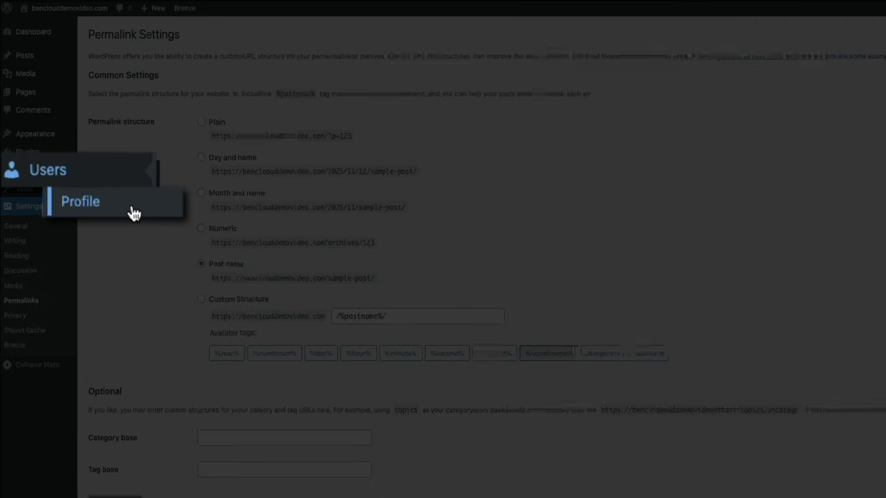
click(156, 247)
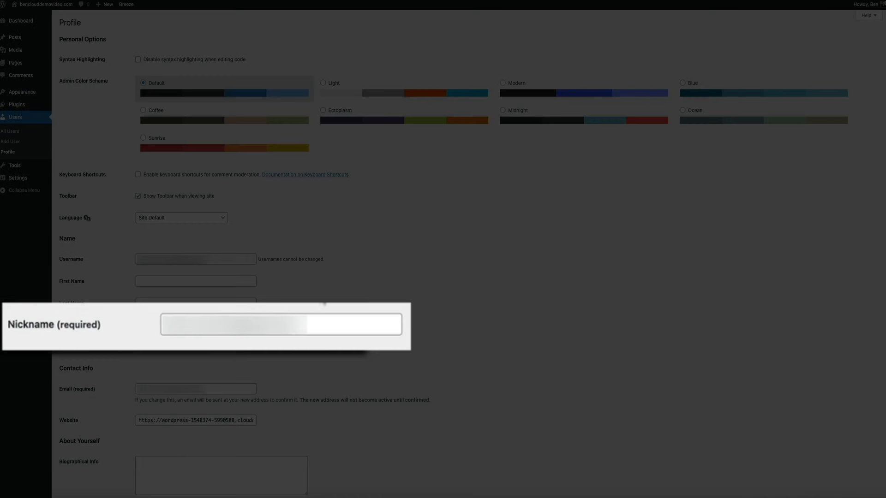
drag(324, 320, 172, 322)
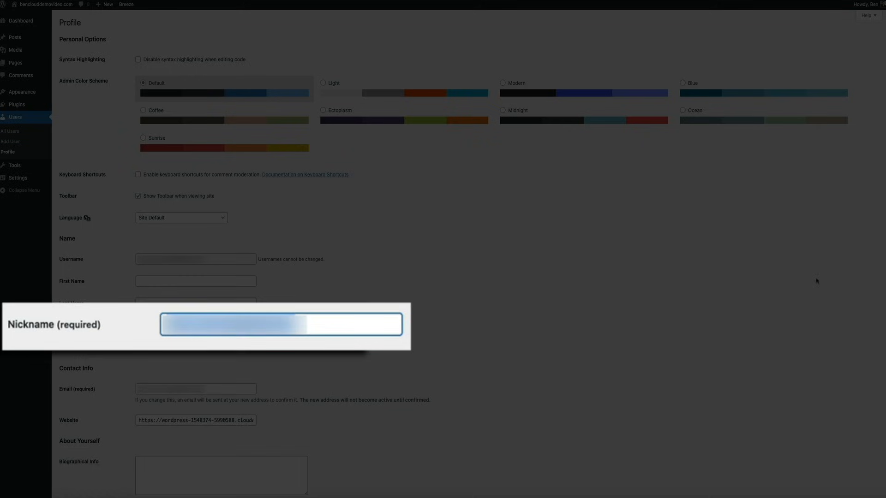
text(Ben's Cloud Demo Video)
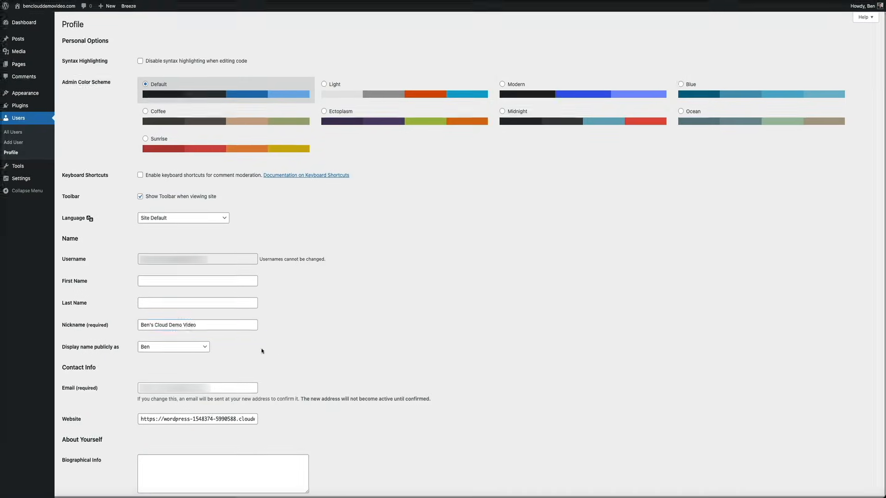
click(194, 348)
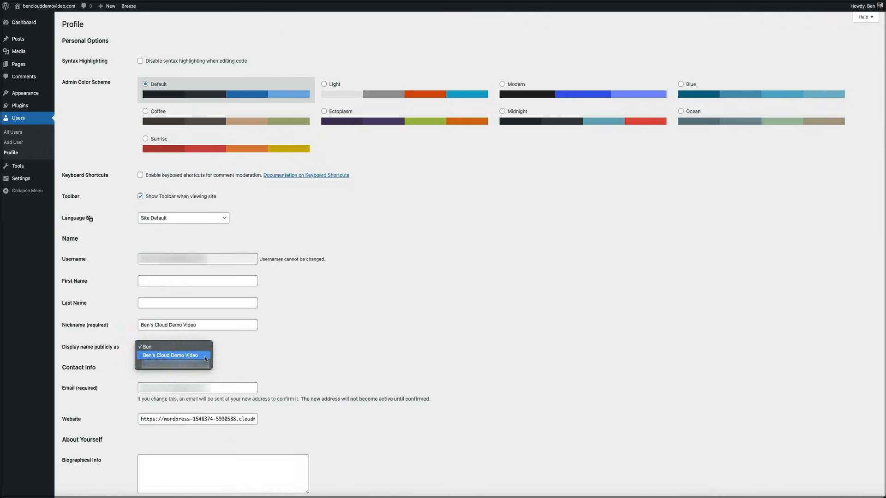
click(205, 355)
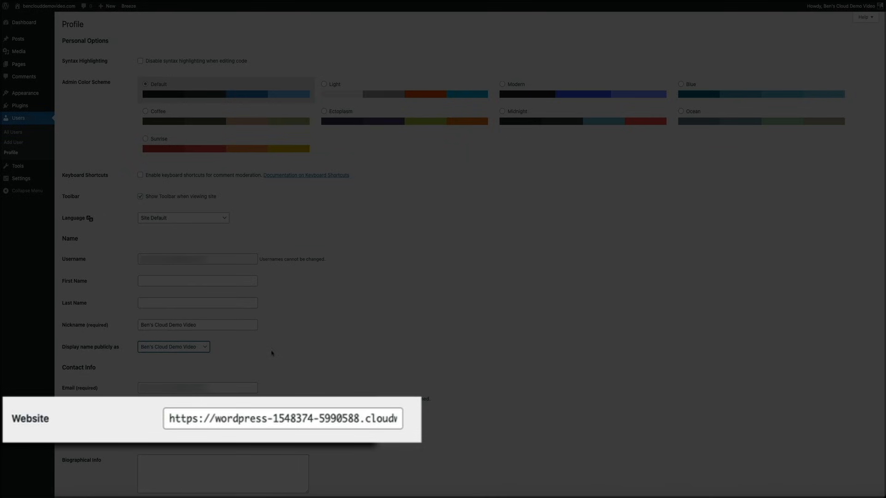
drag(216, 419, 410, 418)
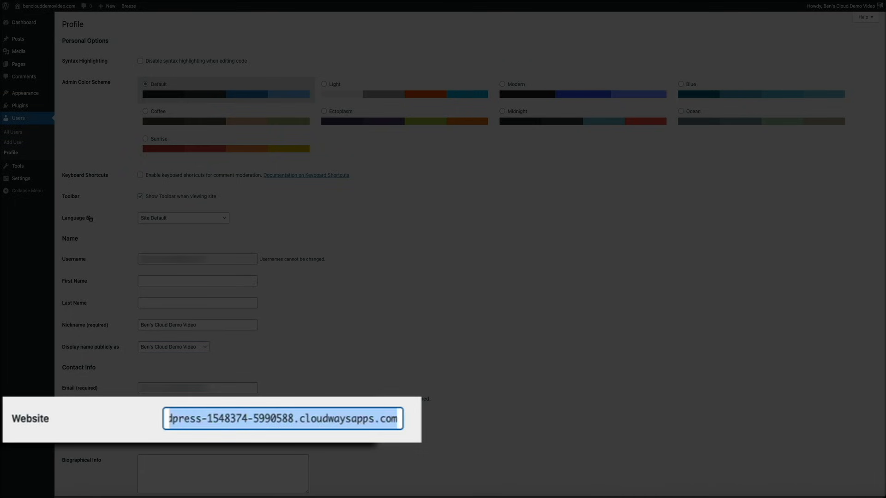
text(https://ben)
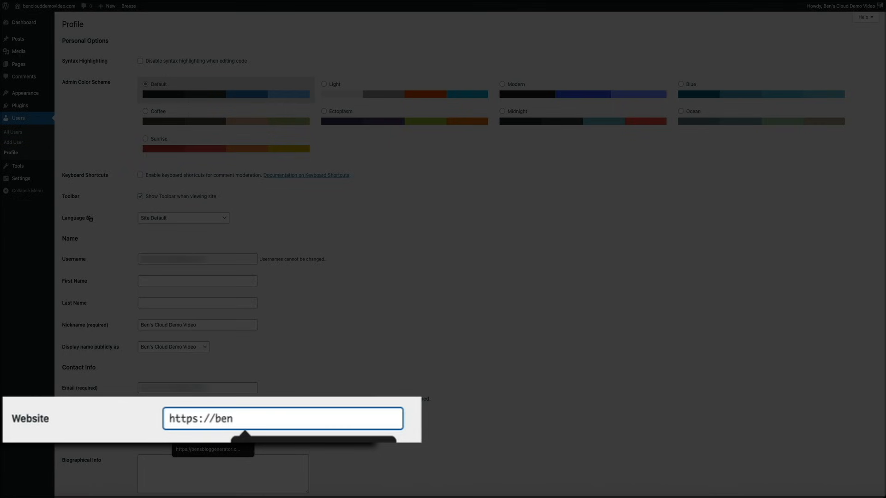
text(cloudde)
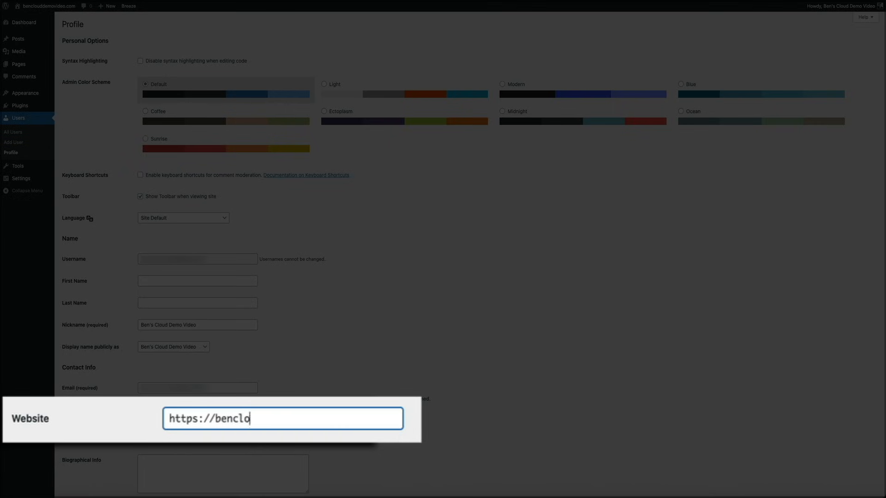
text(movideo.com)
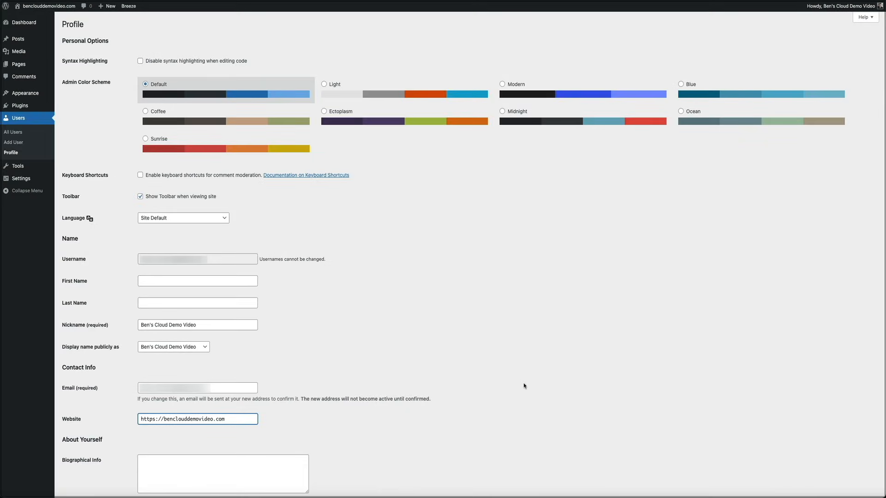
scroll(524, 385, down, 6)
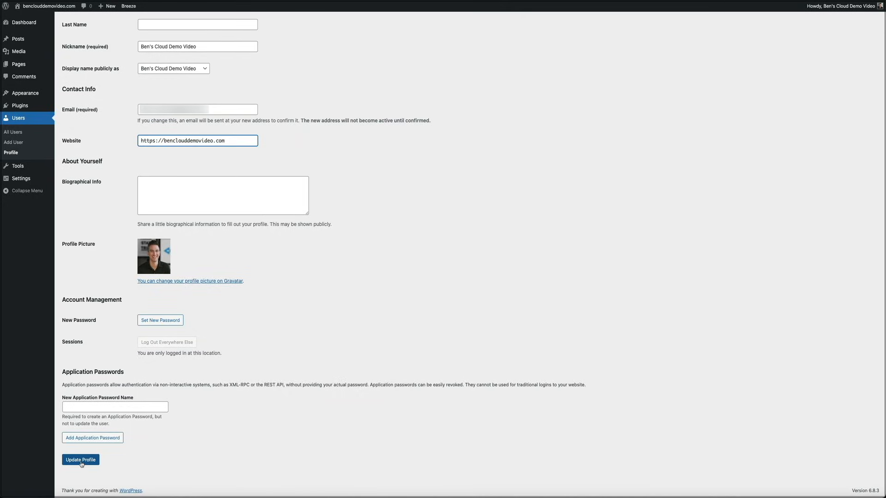
click(82, 461)
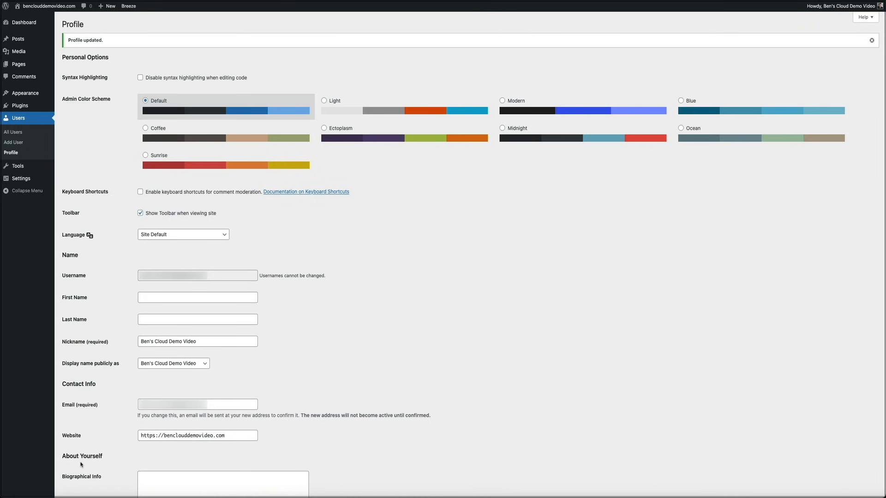
- Open the Gravatar site from the Profile Picture section and start its Get Started process
scroll(81, 464, down, 6)
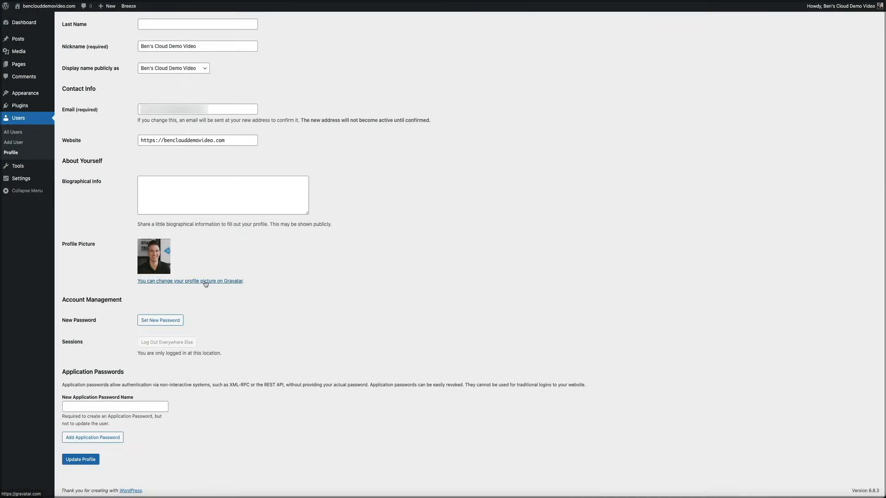
click(205, 282)
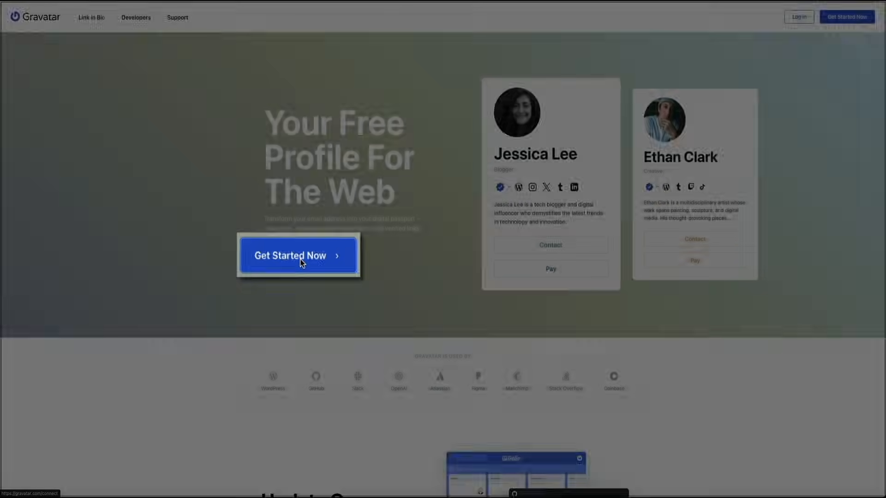
click(300, 263)
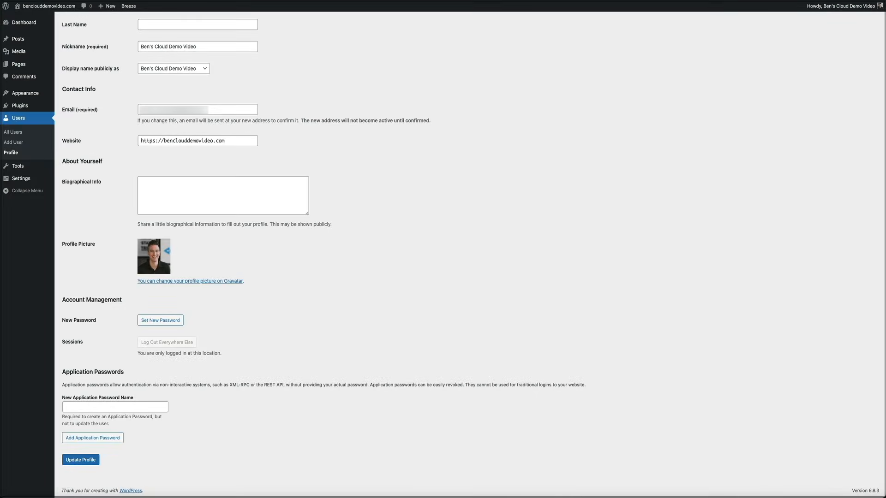
- Fill in Biographical Info with a line about loving digital media, blogging, AI, family and a hazy IPA "...not in that order.", and update the profile
click(178, 188)
text(Ben is a)
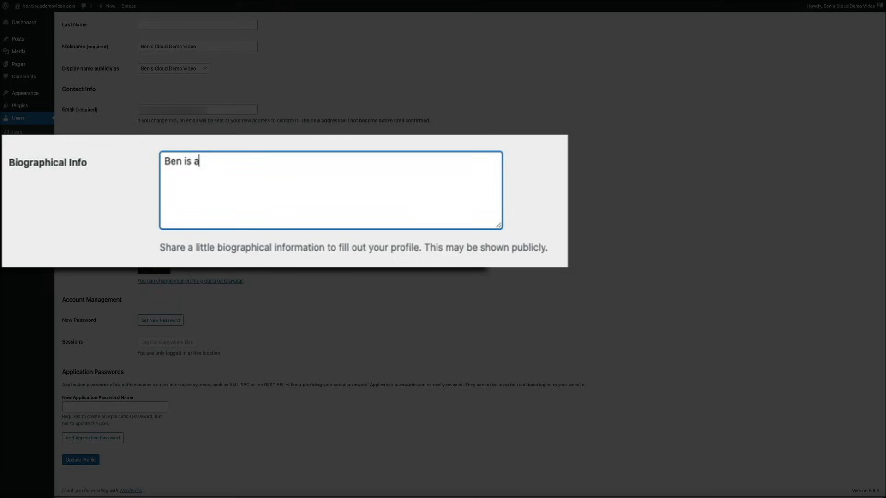
text( lover of digi)
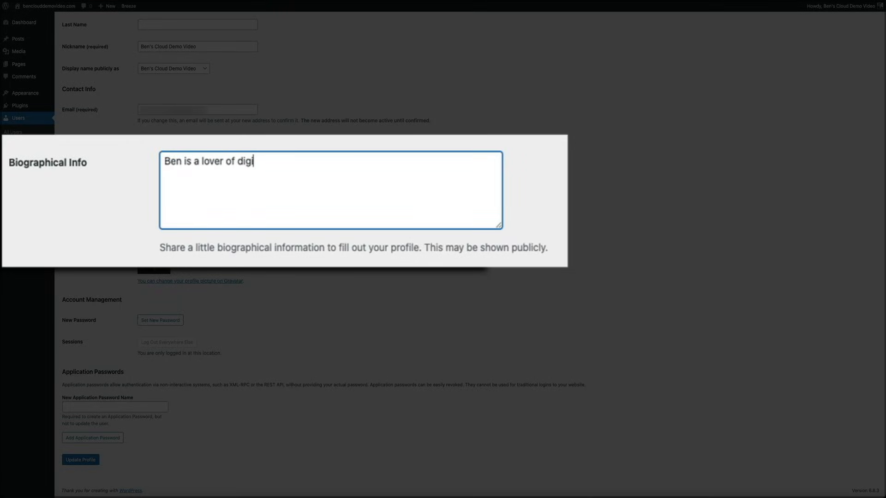
text(tal media, blog)
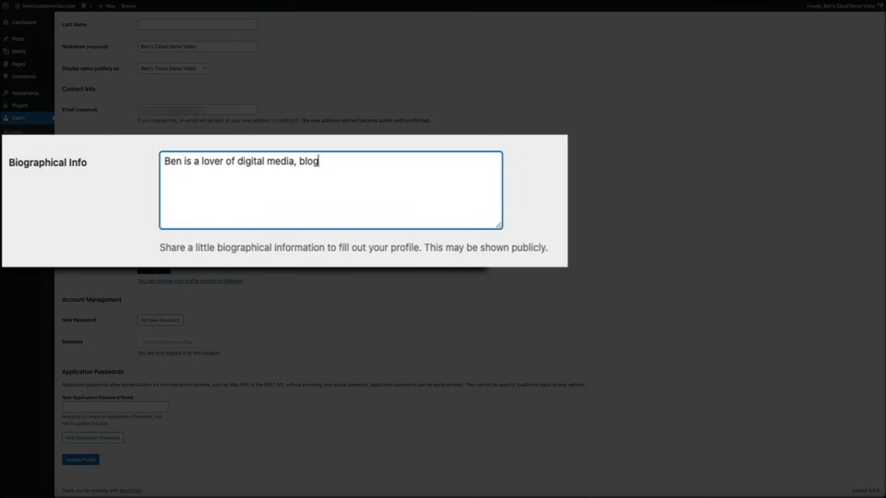
text(ging, AI, his family, and )
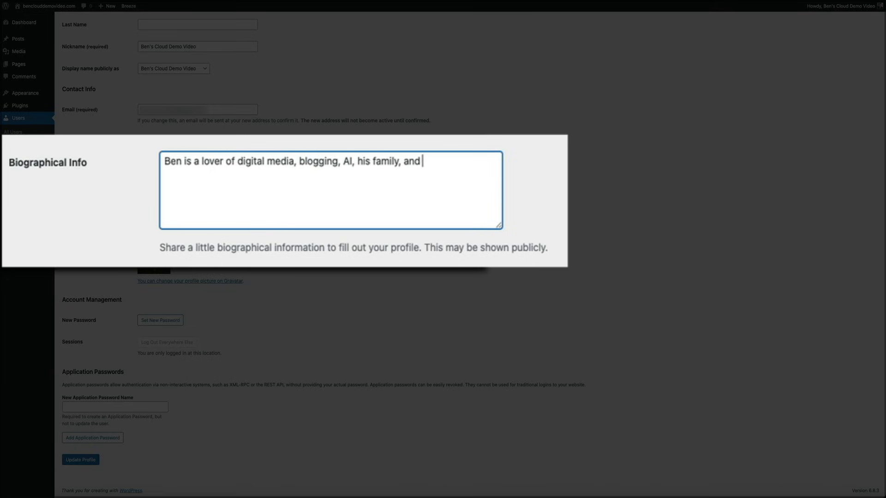
text(a hazy IPA)
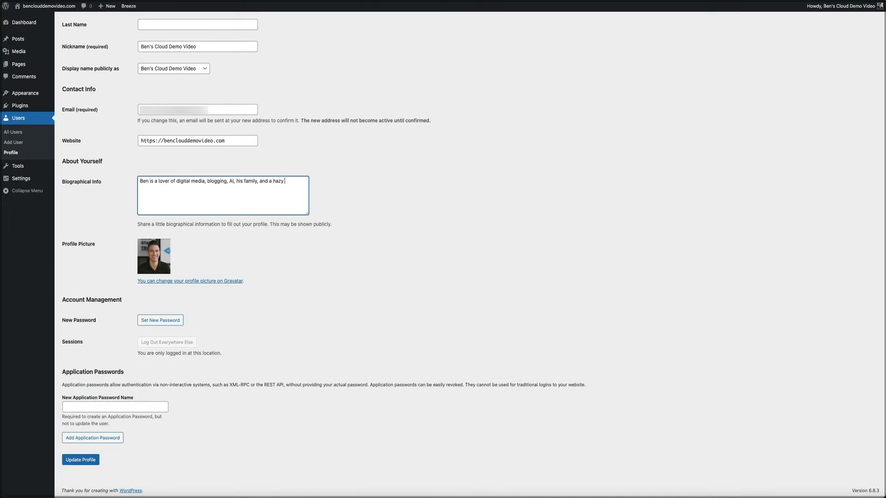
text(...not in that order.)
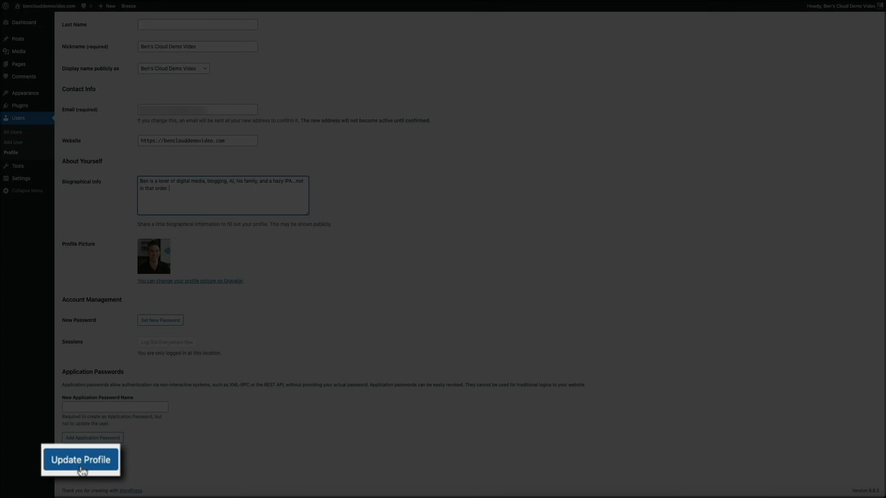
click(82, 470)
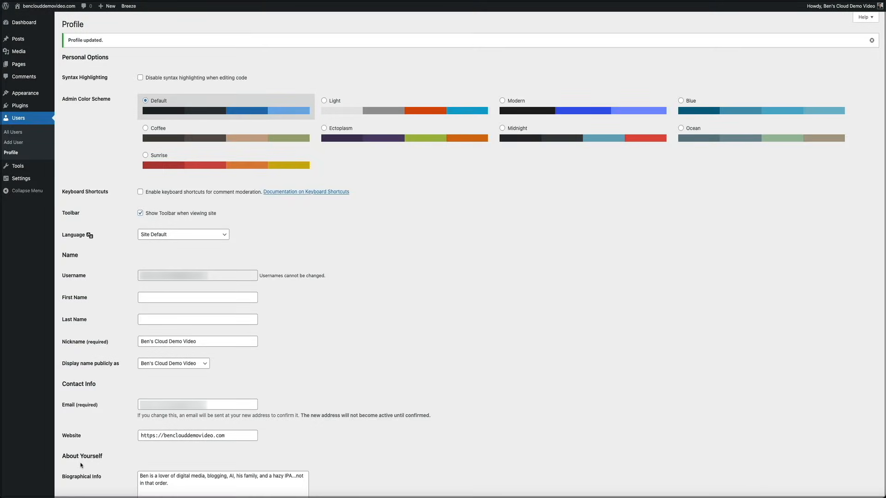
- Open the installed plugins and bulk-delete Akismet Anti-spam and Hello Dolly together with their data
mouse_move(36, 104)
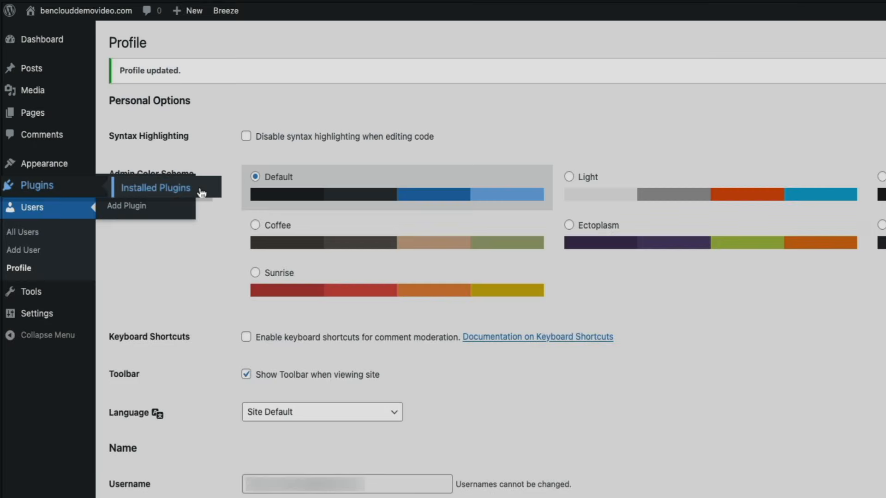
click(139, 191)
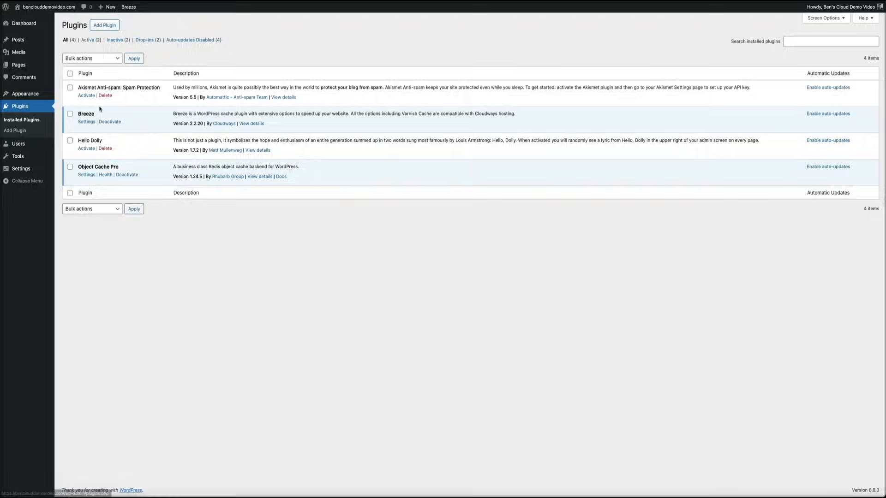
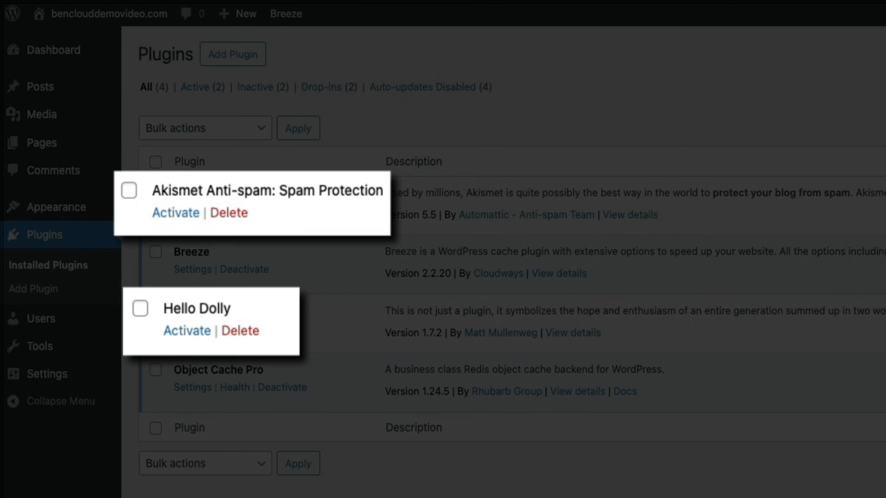
click(129, 191)
click(140, 309)
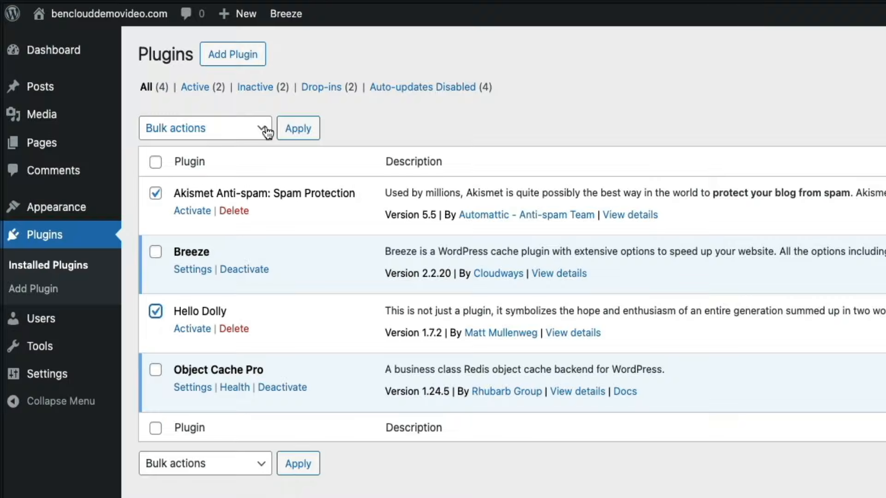
click(266, 131)
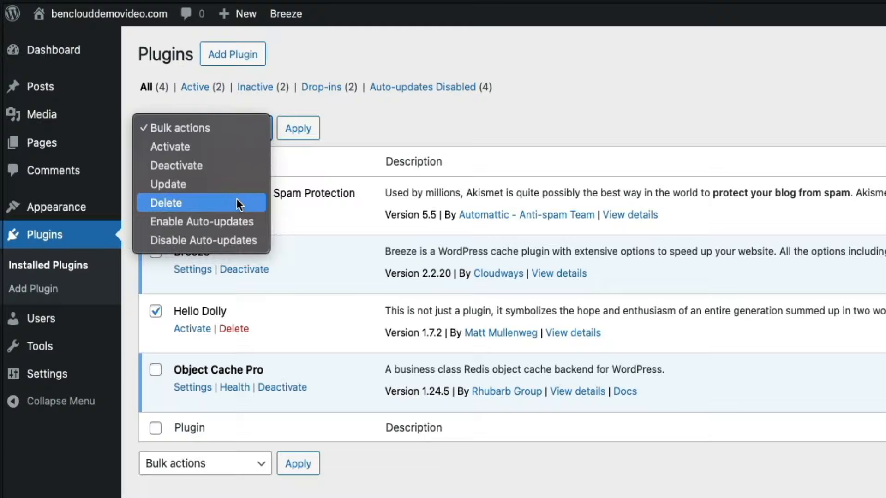
click(238, 203)
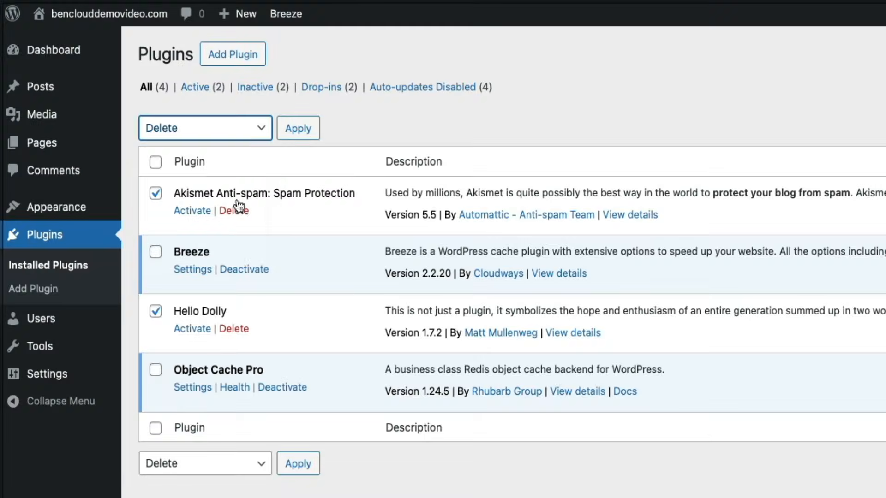
click(282, 137)
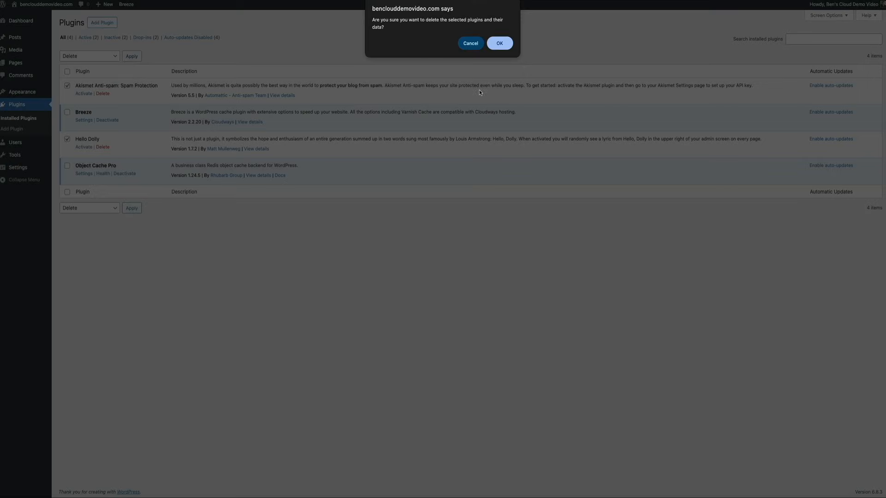
click(499, 45)
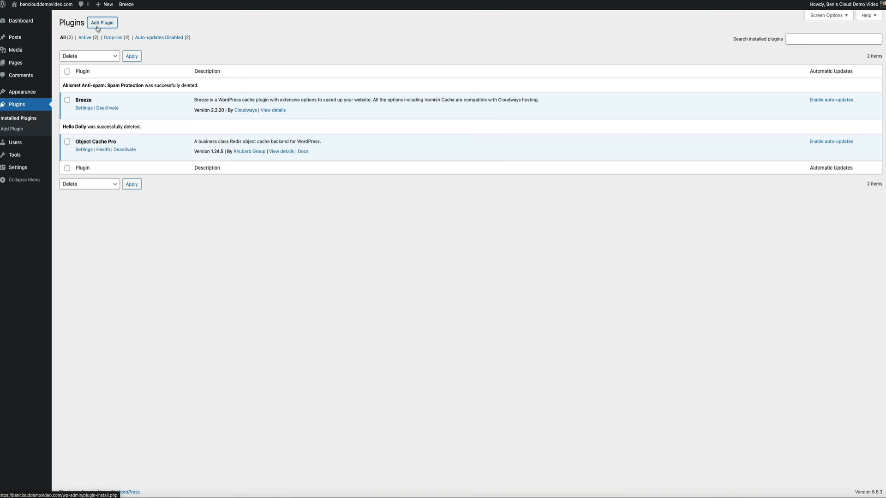
- Search the plugin directory for "rank", install and activate Rank Math SEO, and open its page
click(97, 24)
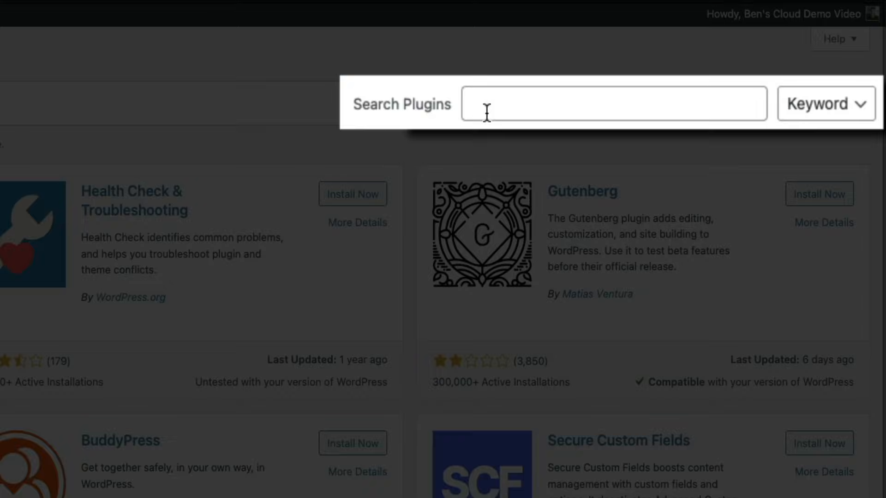
click(757, 44)
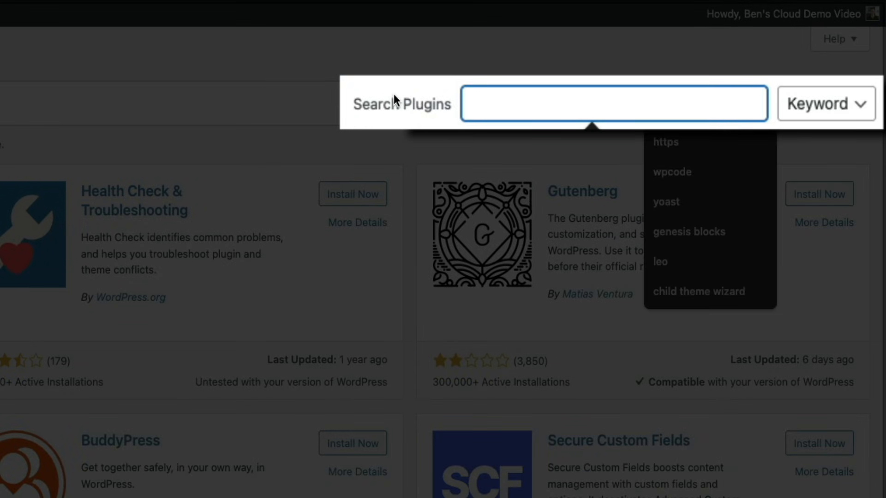
text(rank)
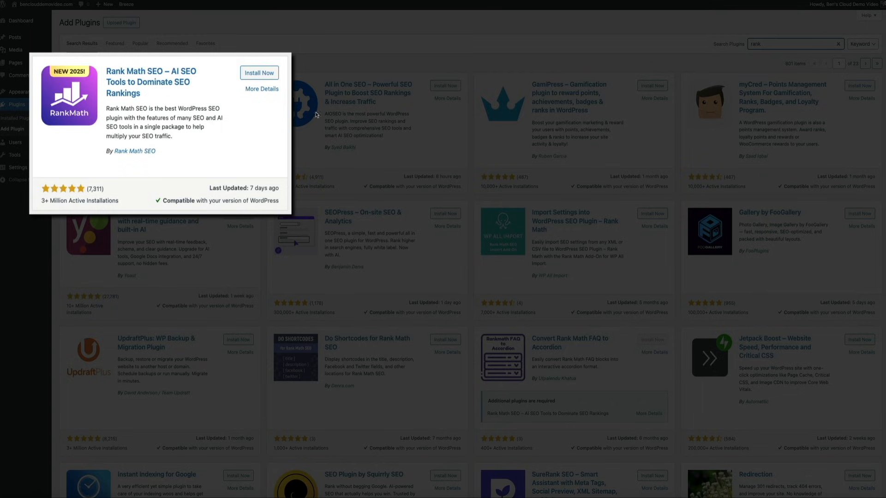
click(260, 73)
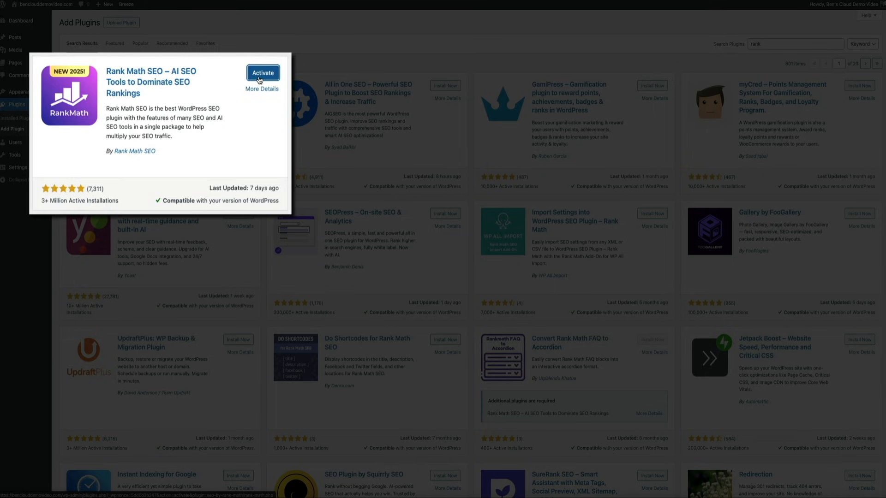
click(260, 80)
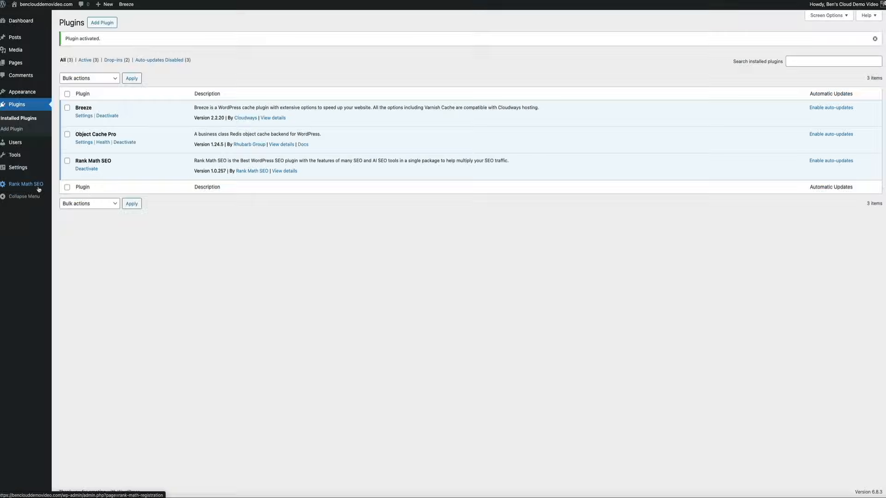
click(39, 188)
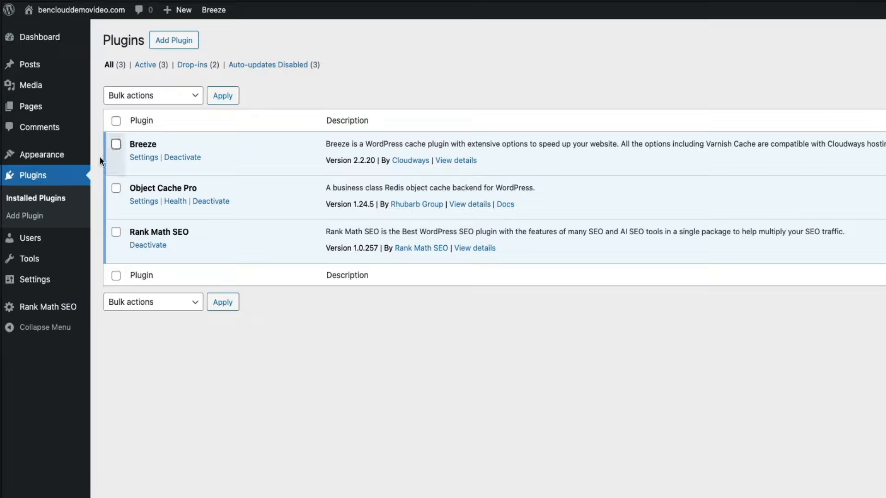
- Open the directory for adding themes, browse the popular themes, and search for "kale"
mouse_move(60, 155)
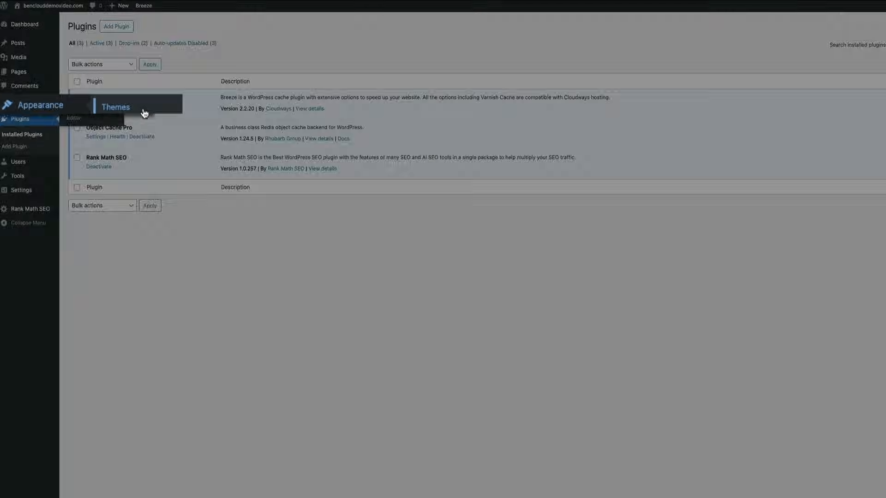
click(286, 173)
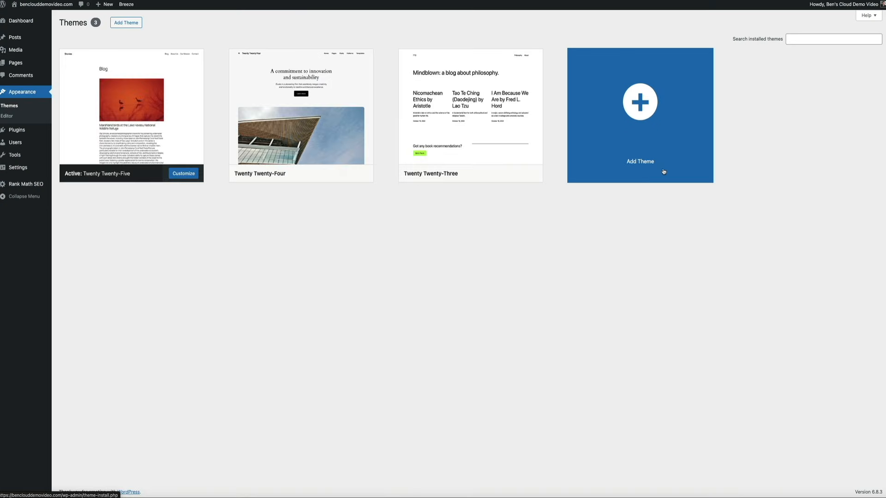
click(663, 172)
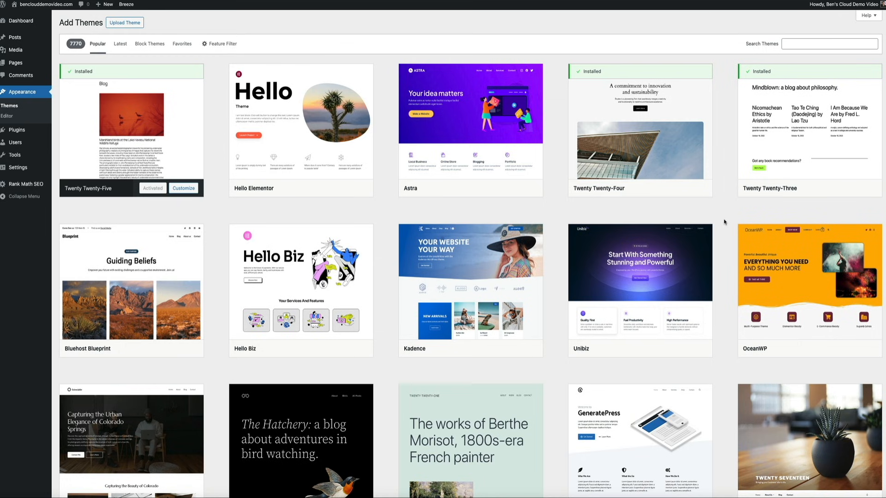
scroll(724, 222, down, 7)
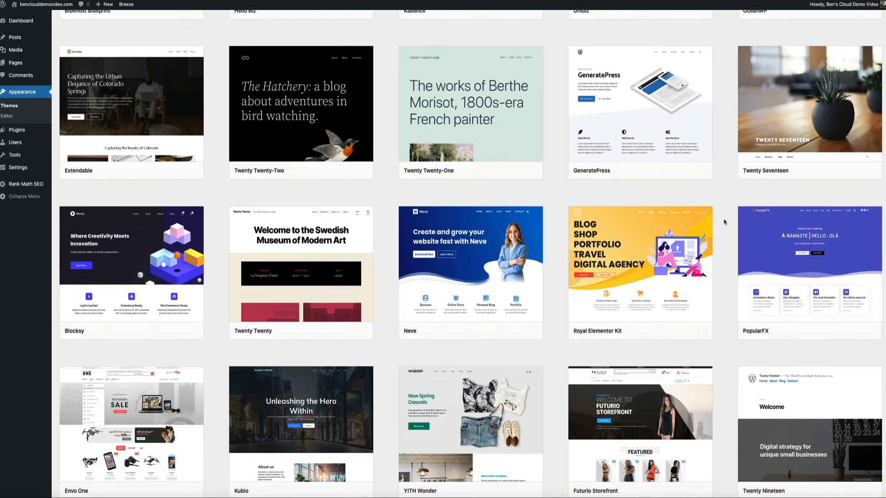
scroll(724, 222, down, 3)
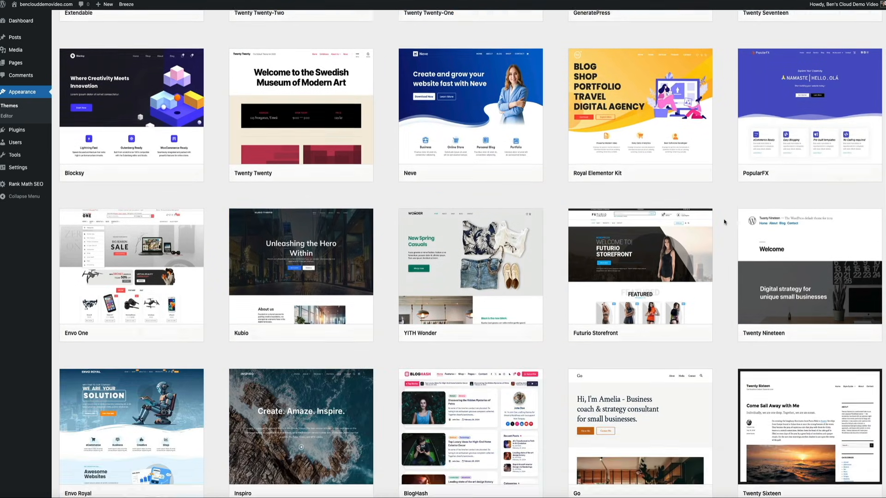
scroll(724, 222, down, 7)
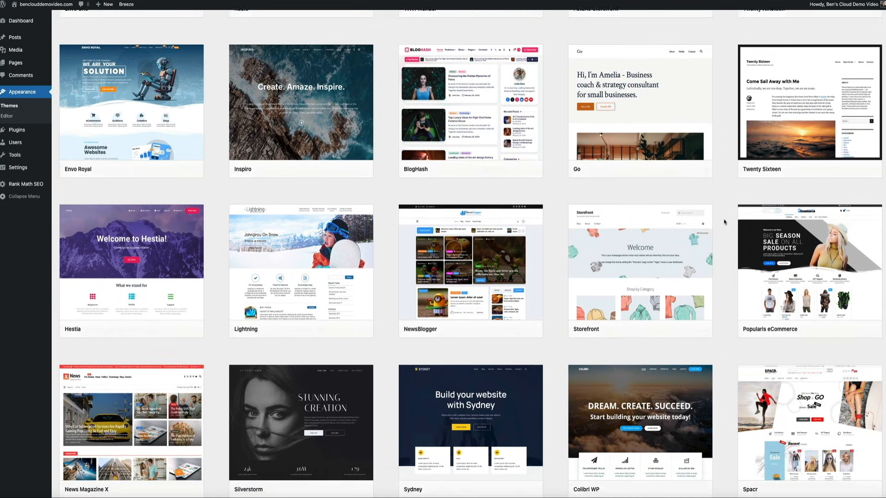
scroll(724, 222, down, 8)
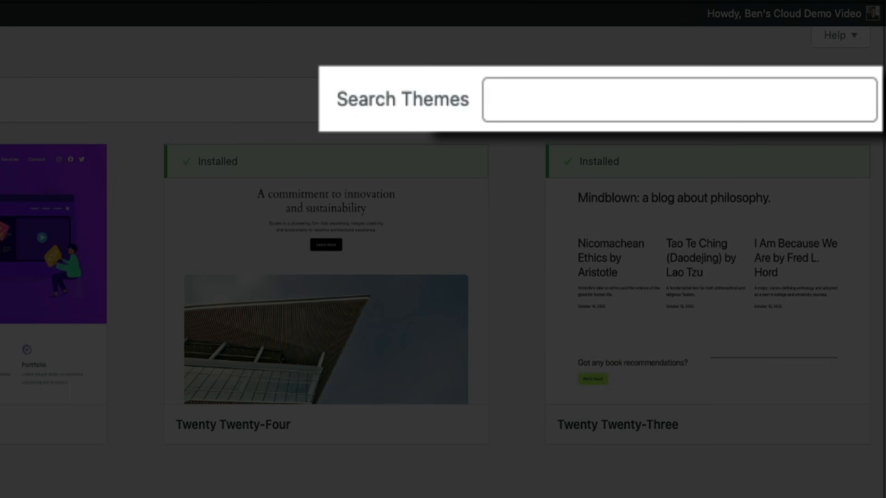
click(563, 100)
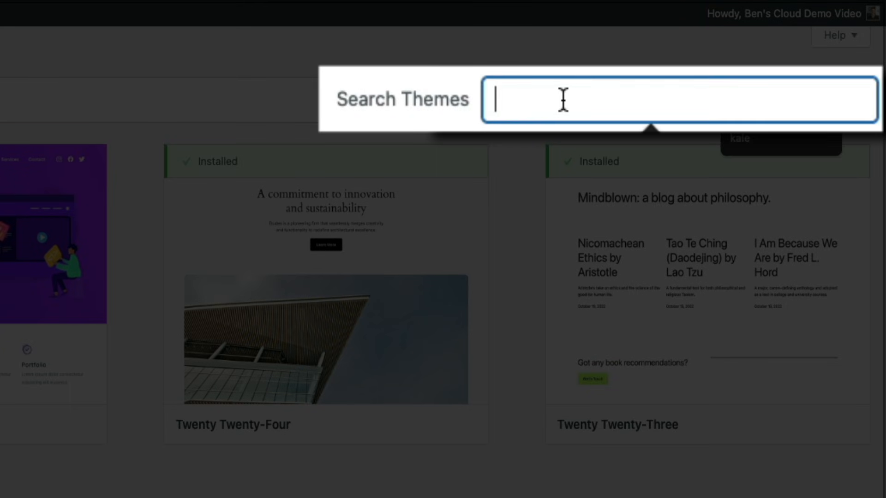
text(kale)
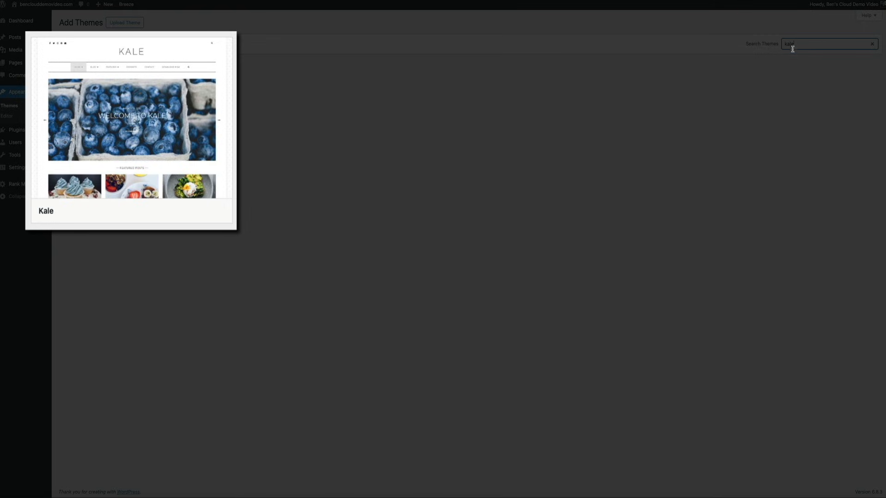
- Preview the Kale theme's sample page from header to footer, and install and activate the theme
mouse_move(152, 153)
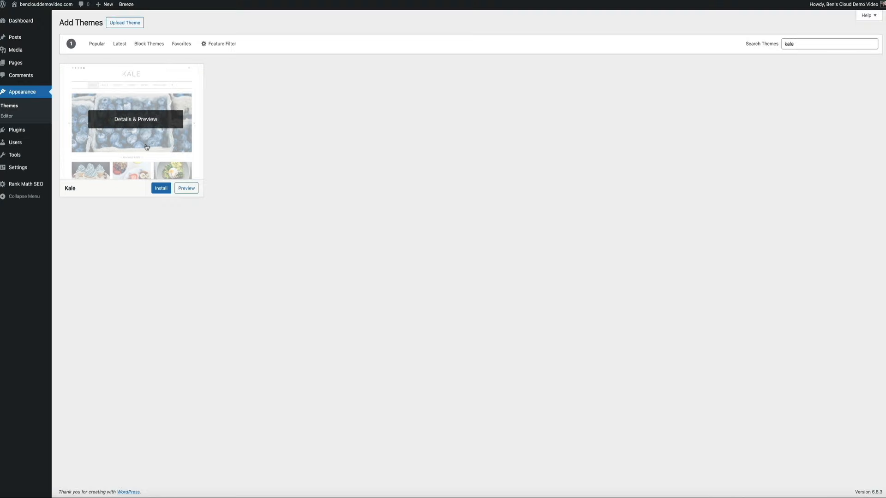
click(152, 154)
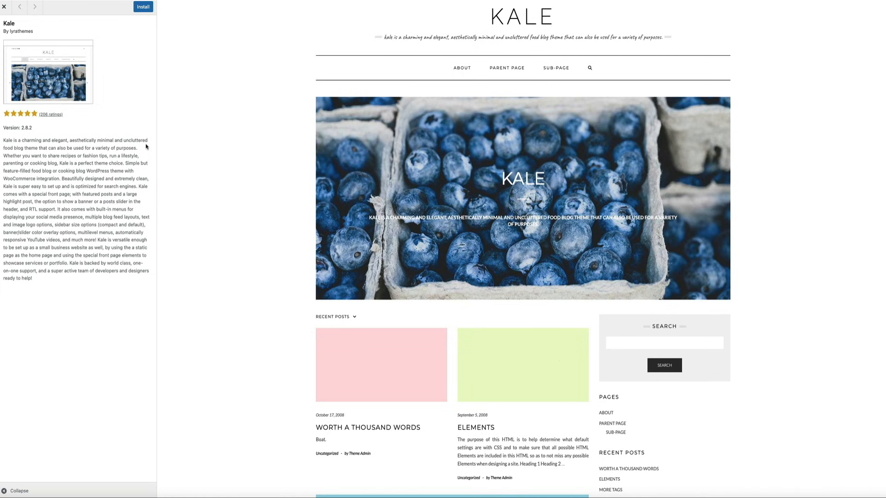
scroll(208, 166, down, 3)
scroll(208, 166, down, 15)
scroll(208, 166, down, 6)
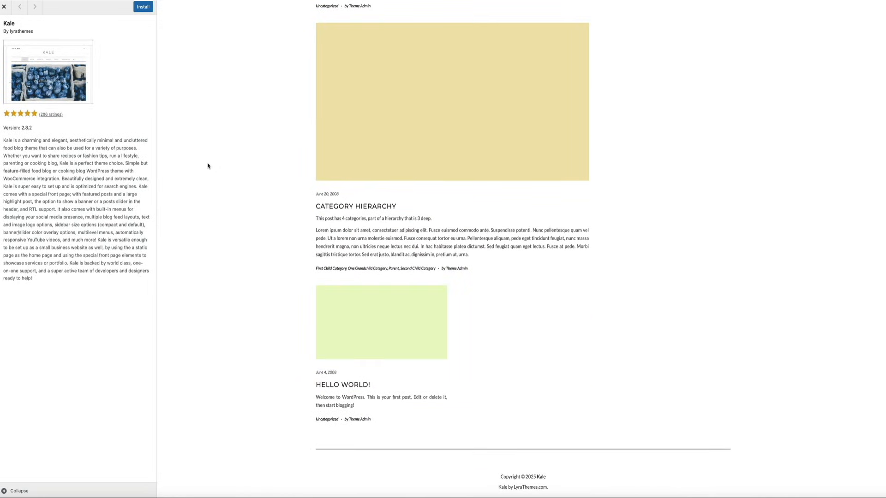
scroll(208, 166, up, 8)
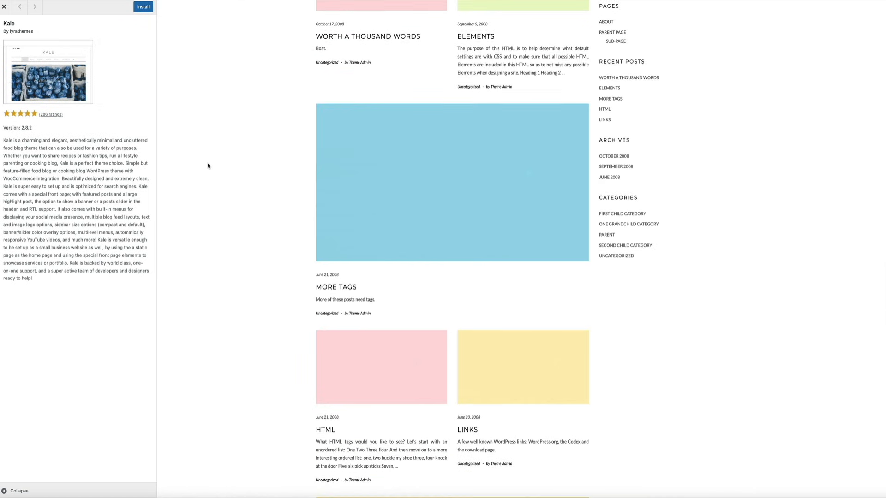
scroll(207, 166, up, 10)
scroll(208, 166, up, 1)
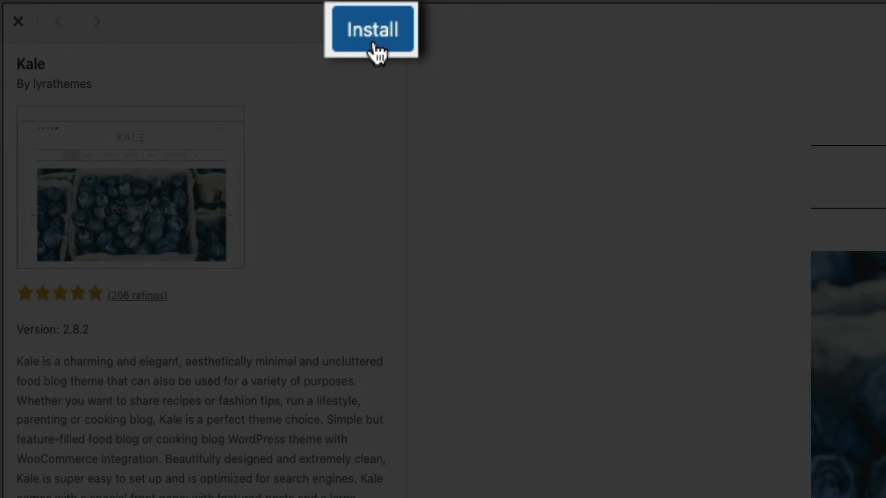
click(374, 31)
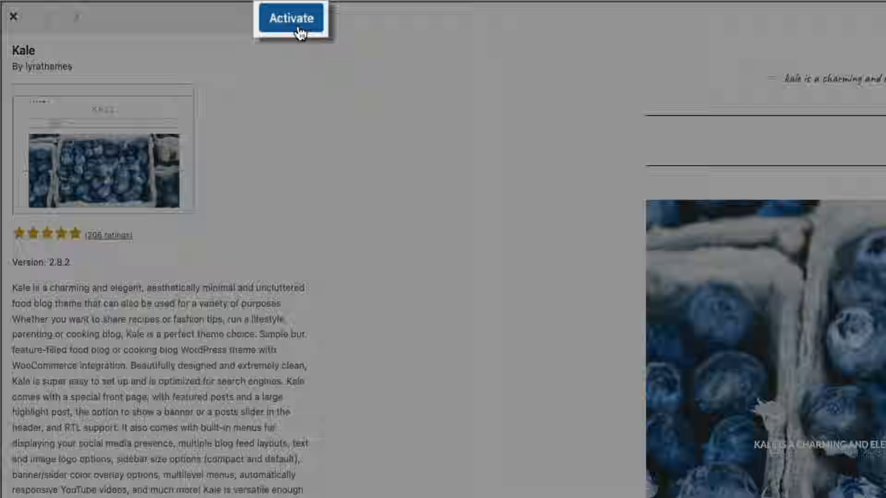
click(377, 44)
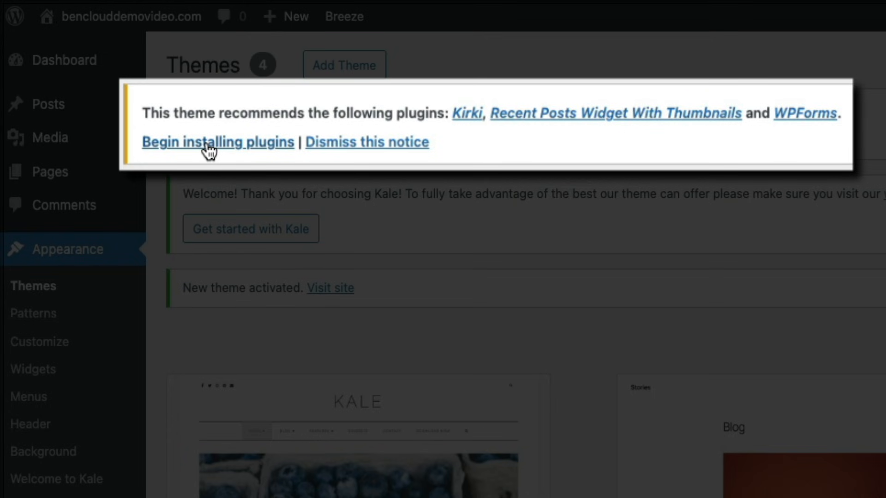
- Bulk-install the plugins recommended by the Kale theme: Kirki, Recent Posts Widget With Thumbnails and WPForms
click(239, 143)
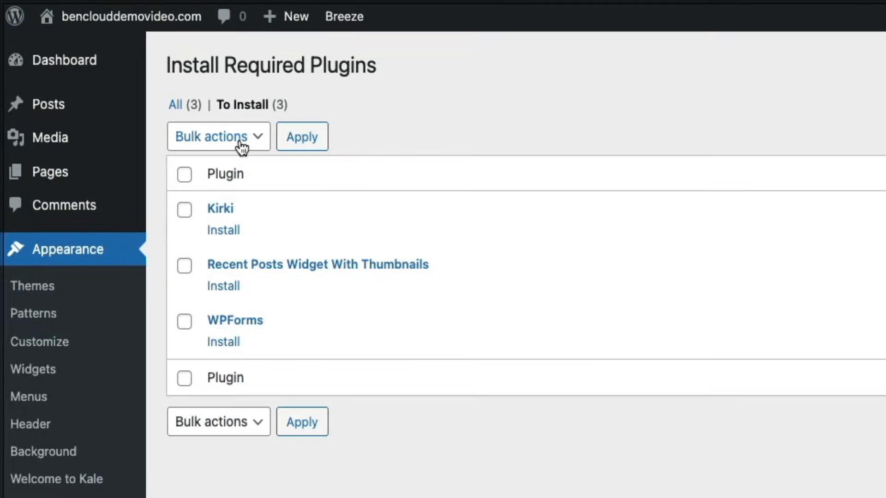
click(184, 175)
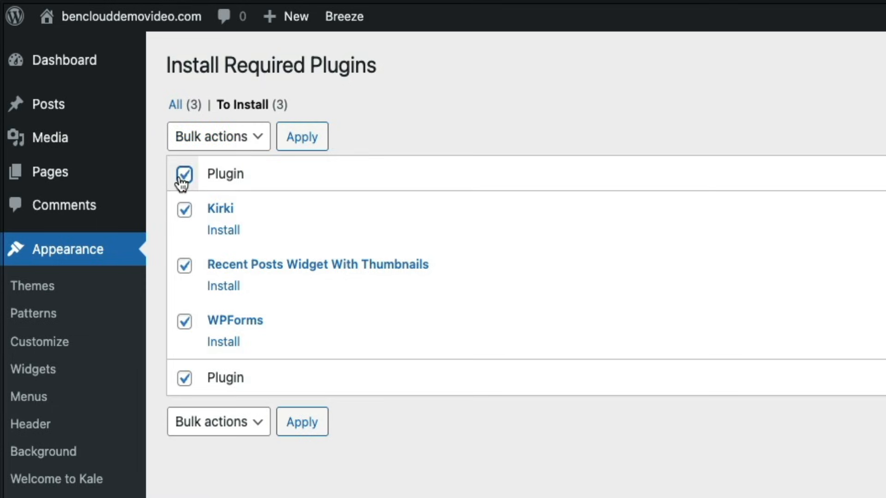
click(245, 143)
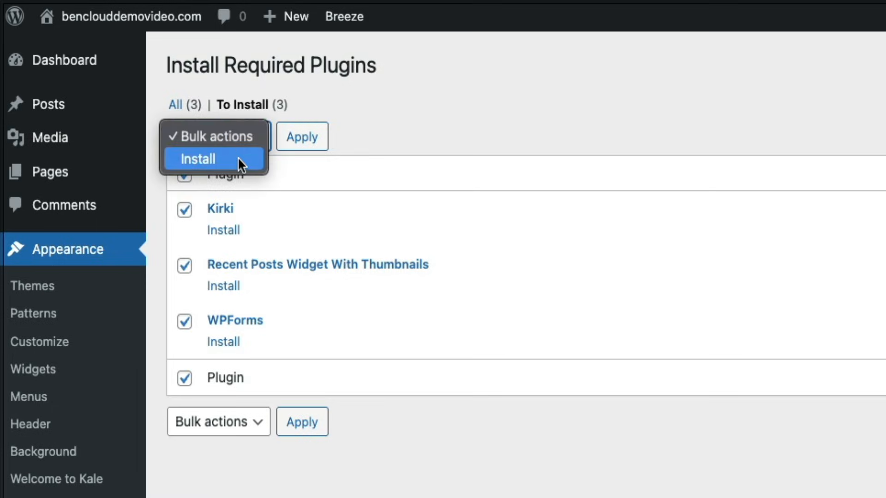
click(237, 157)
click(259, 141)
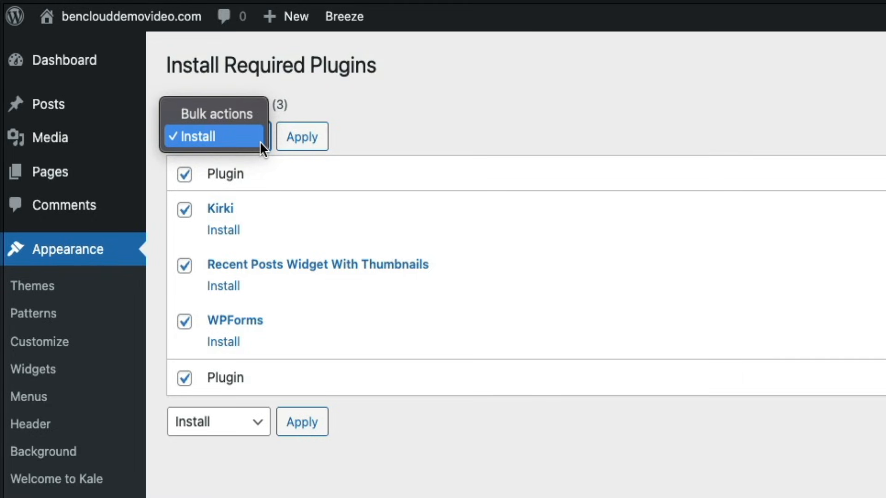
click(259, 142)
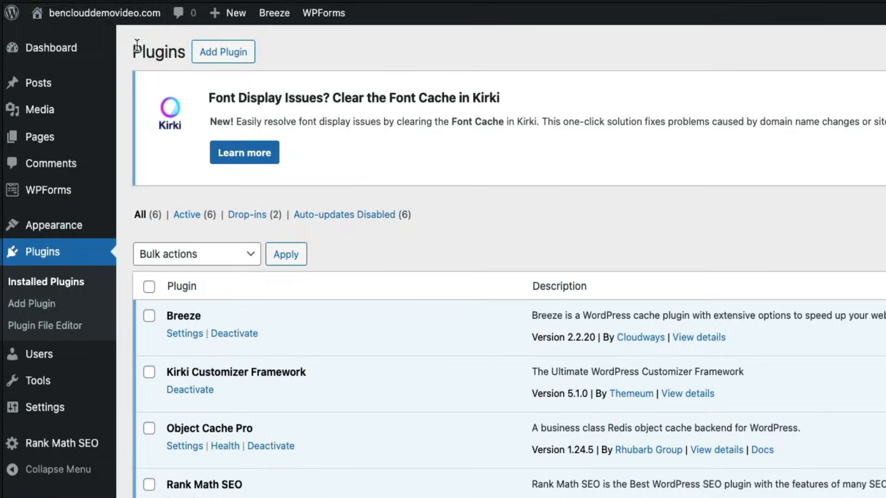
- Visit the live site and look over its home page down to the footer
mouse_move(51, 6)
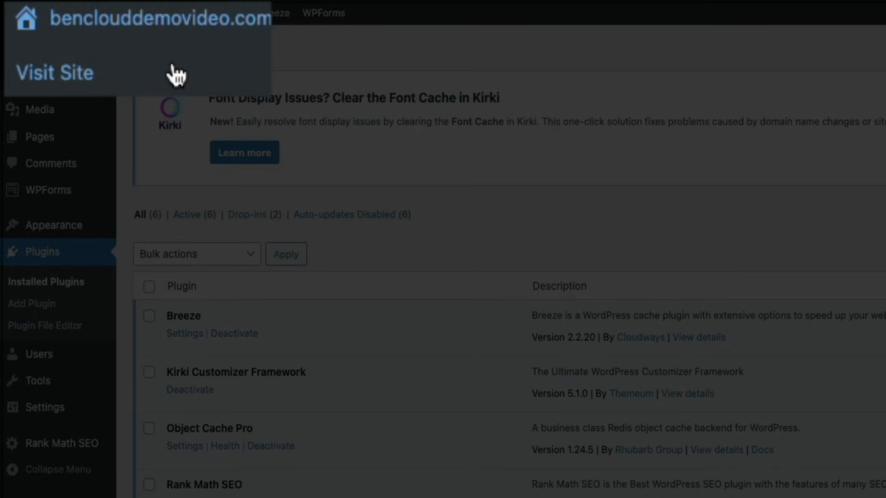
click(176, 74)
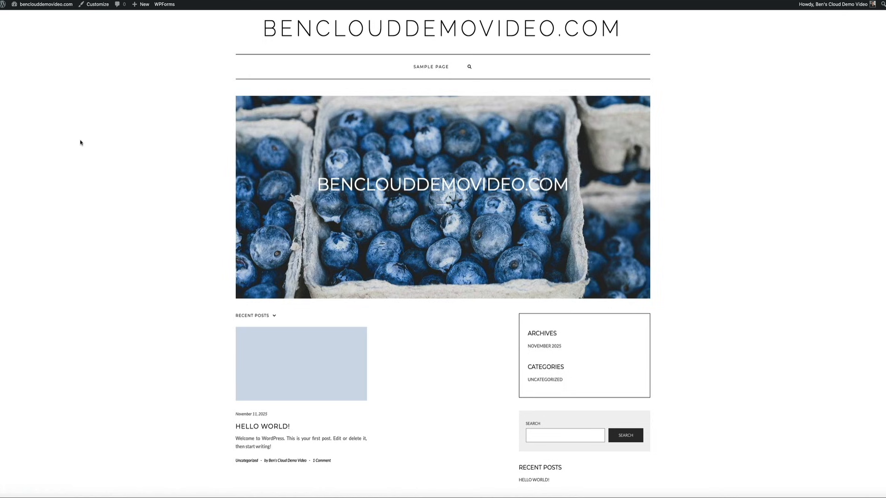
scroll(80, 143, down, 3)
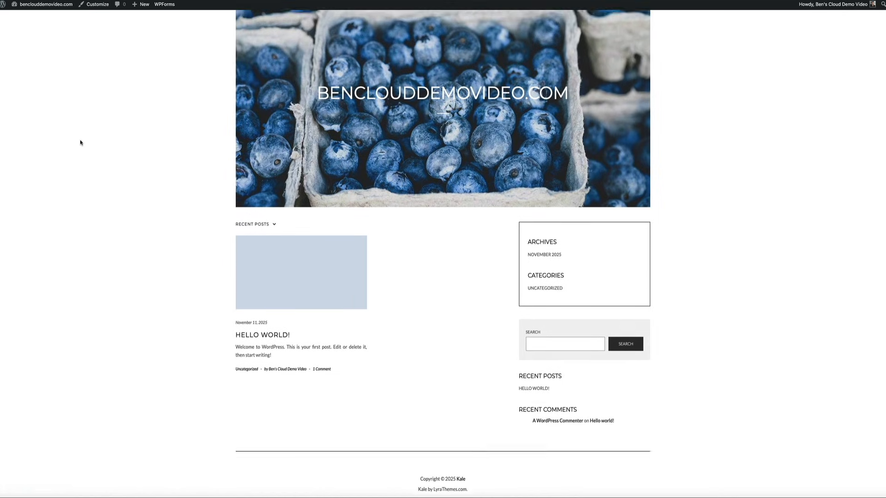
scroll(81, 142, up, 3)
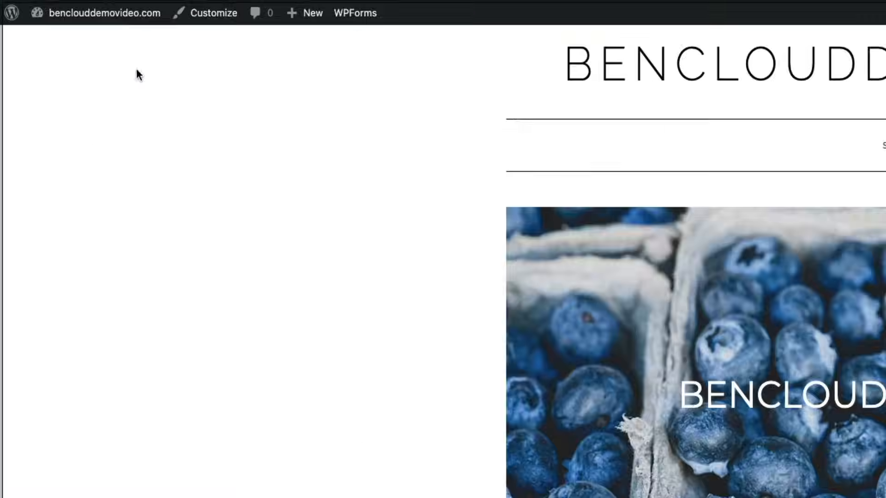
- Return to the WordPress dashboard and dismiss the Kirki font cache notice
mouse_move(57, 6)
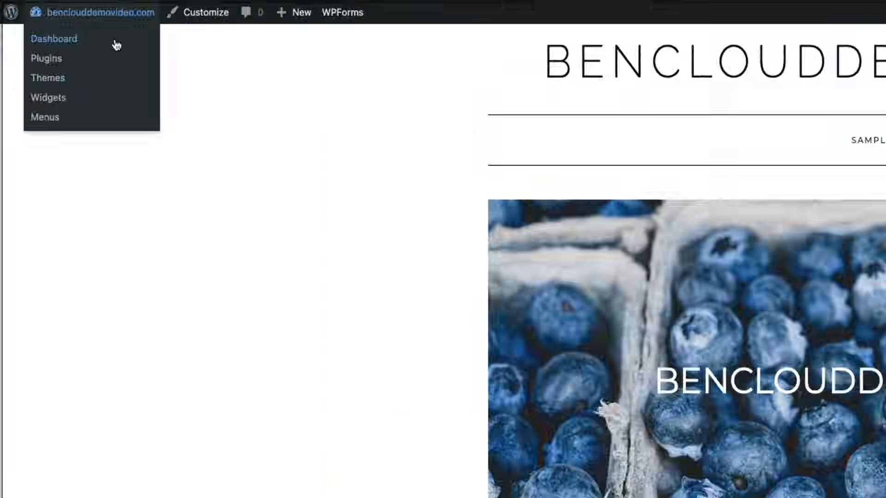
click(115, 41)
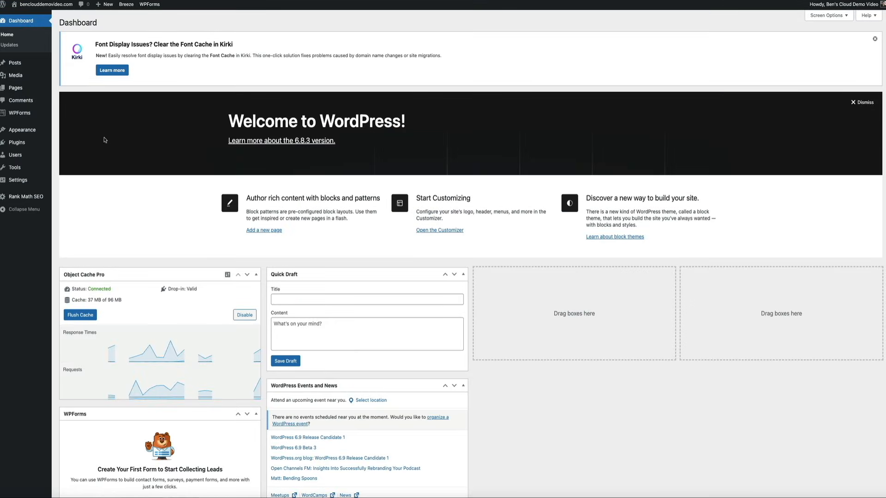
click(875, 38)
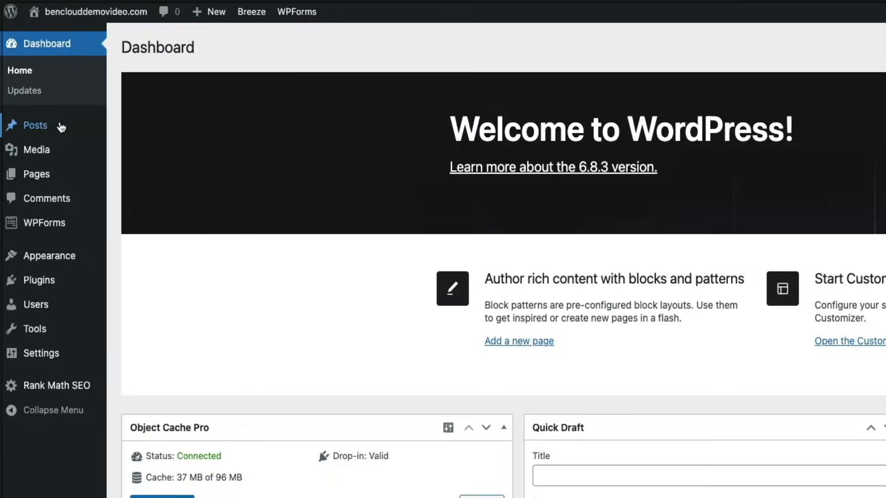
- Create a new post titled "The Best Homemade Chicken Parmesan You’ll Ever Make", closing the editor's welcome guide
mouse_move(61, 127)
mouse_move(210, 12)
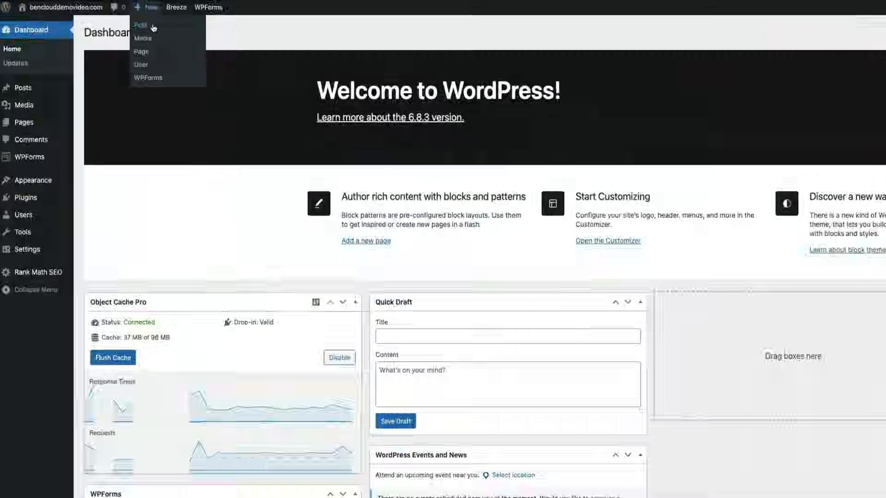
click(201, 73)
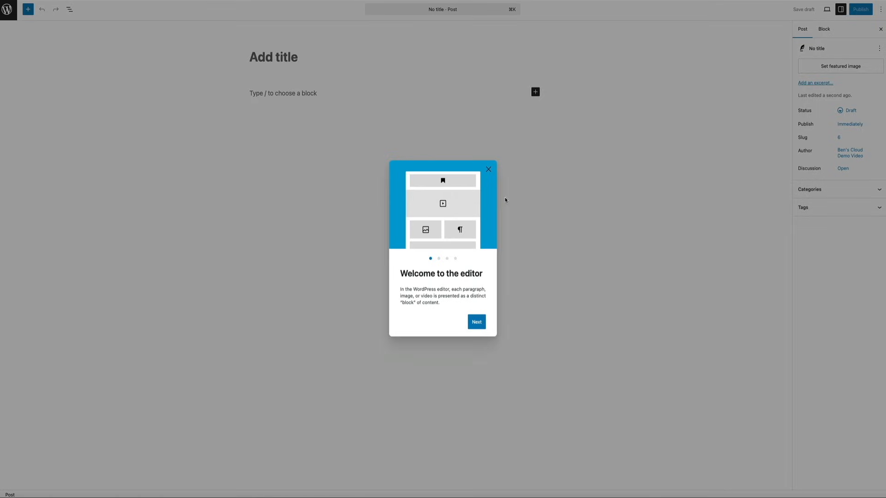
click(488, 169)
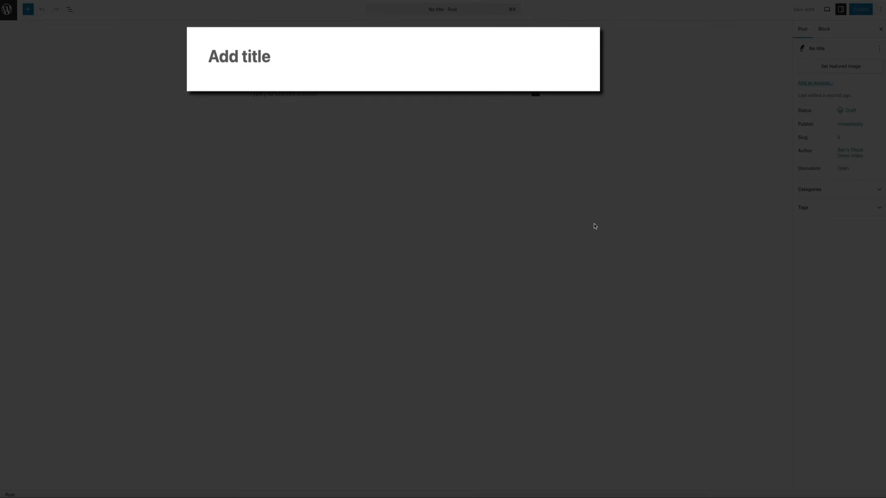
text(The Best Homemade Chicken Parmesan You’ll Ever Make)
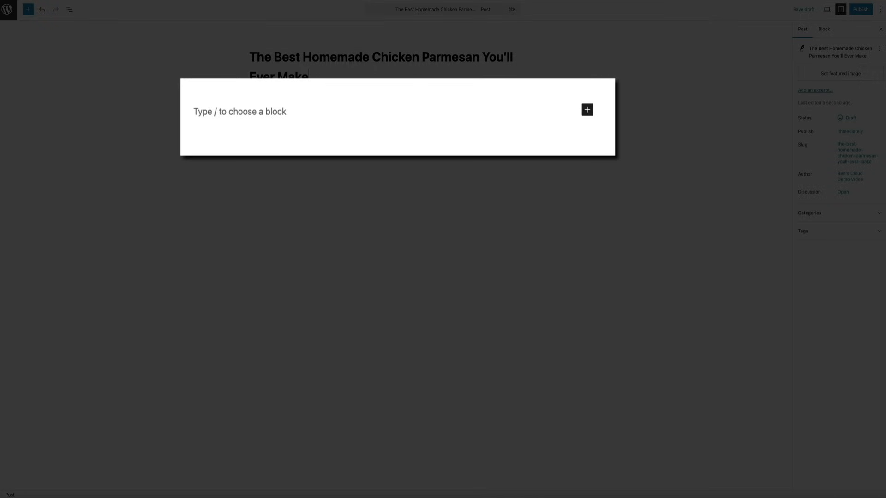
- Paste the copied recipe text into the post body and add the paragraph "Let's get cooking!" after the introduction
click(219, 112)
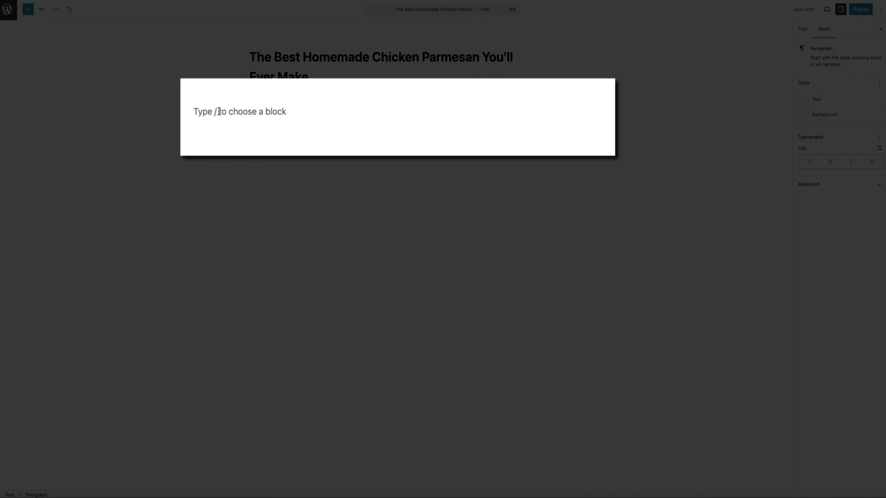
key(super+v)
scroll(342, 142, up, 15)
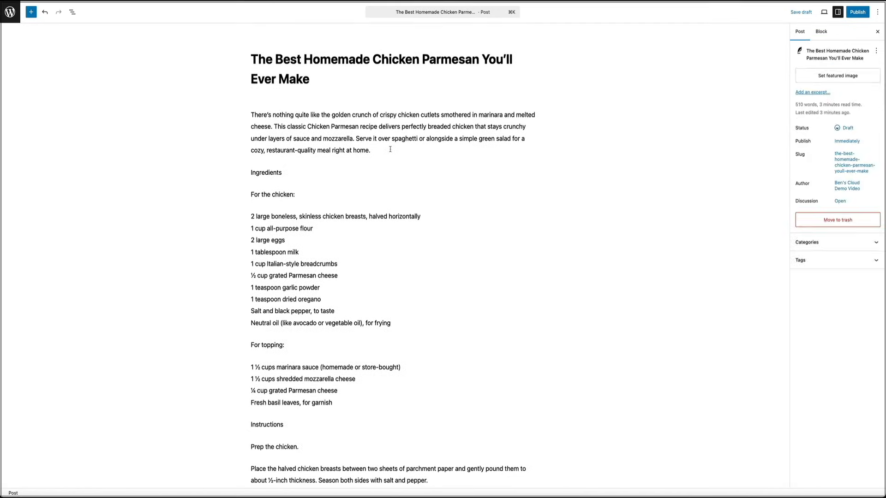
click(388, 148)
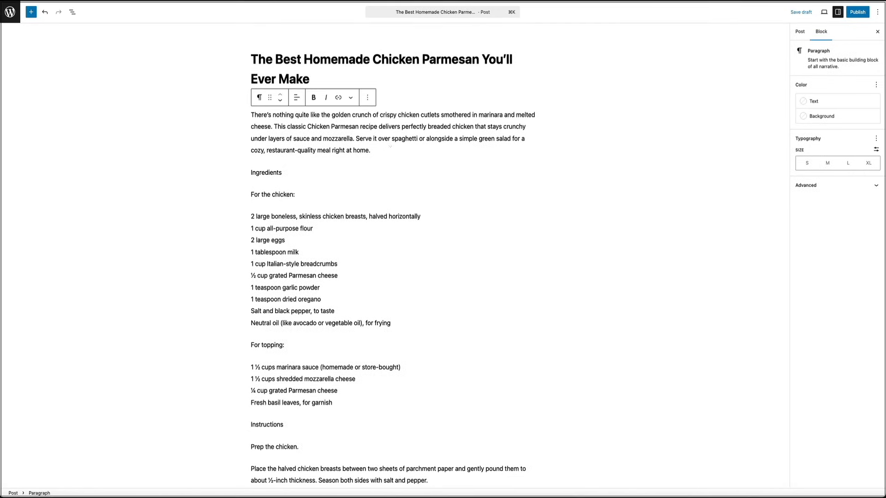
key(Return)
text(Let's get cooking!)
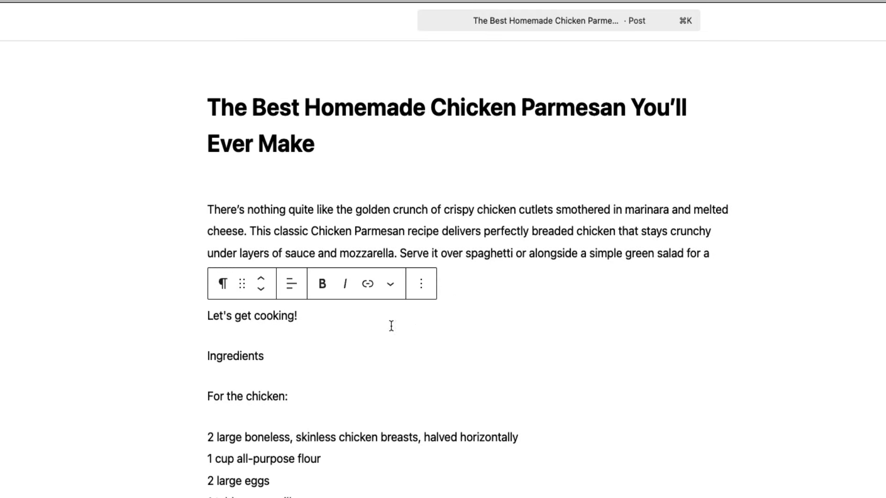
- Convert the "Ingredients" and "Instructions" paragraphs into headings
click(272, 357)
double_click(272, 357)
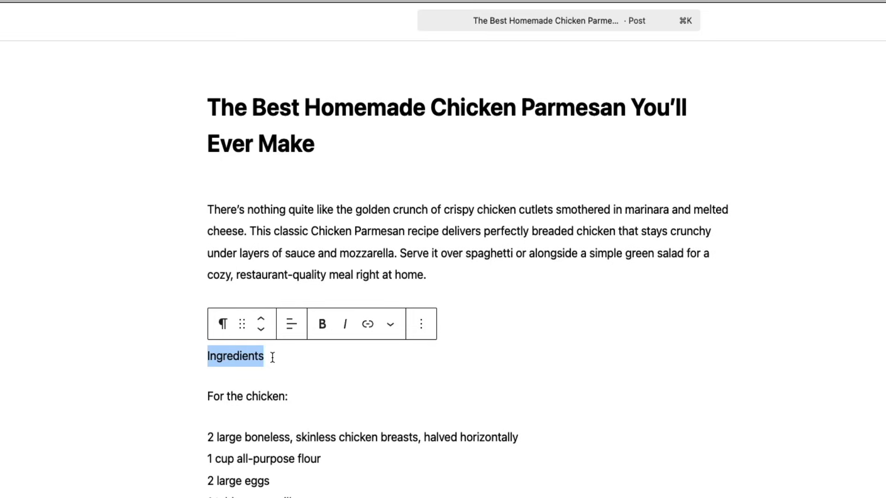
click(223, 324)
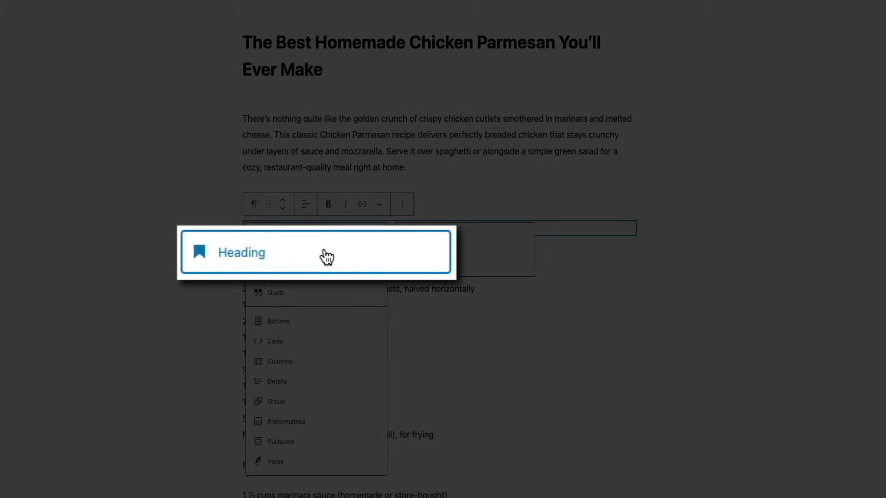
click(321, 252)
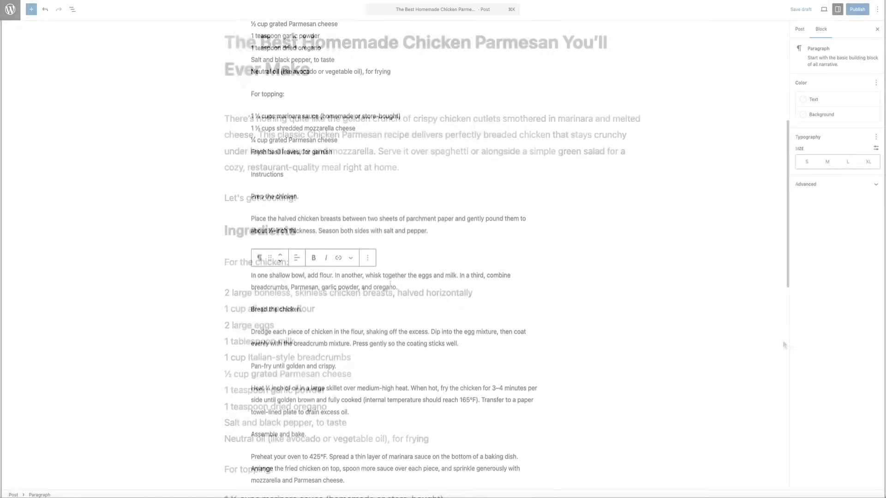
click(340, 198)
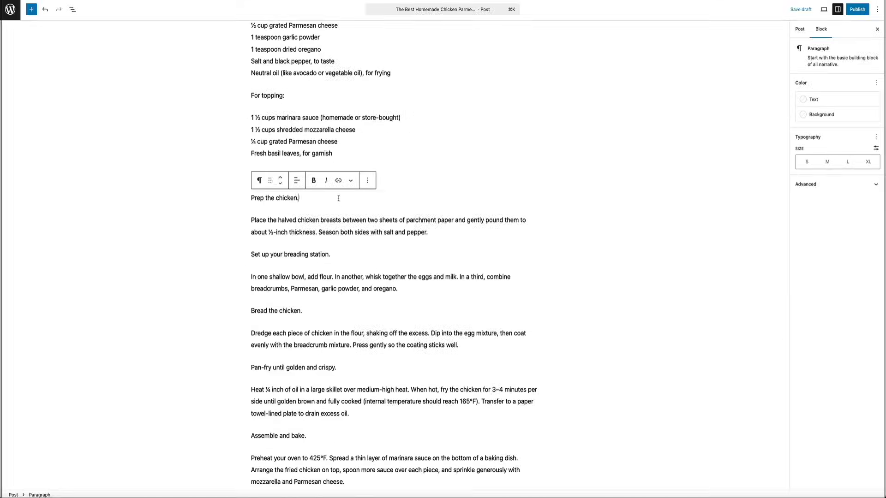
click(284, 175)
drag(284, 176, 247, 175)
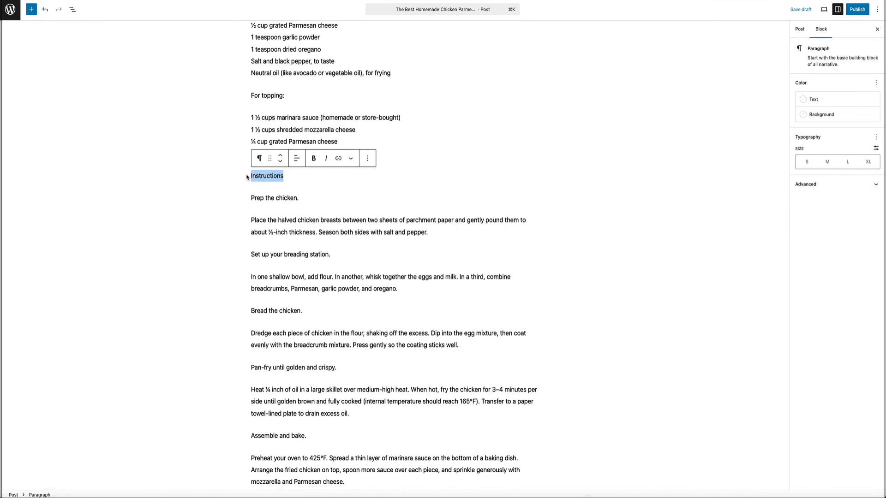
click(260, 159)
click(279, 194)
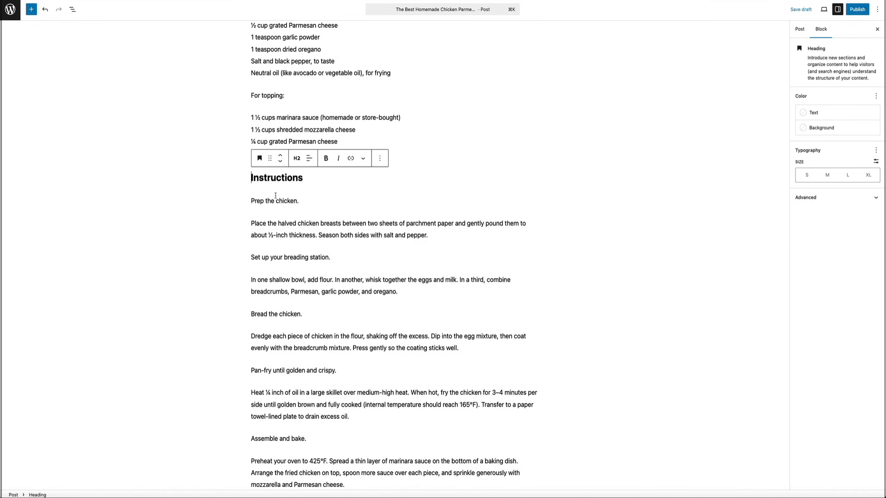
- Convert the "Serving Suggestions" and "Tips for Extra Crispiness" paragraphs into headings
scroll(503, 244, down, 2)
scroll(511, 253, down, 5)
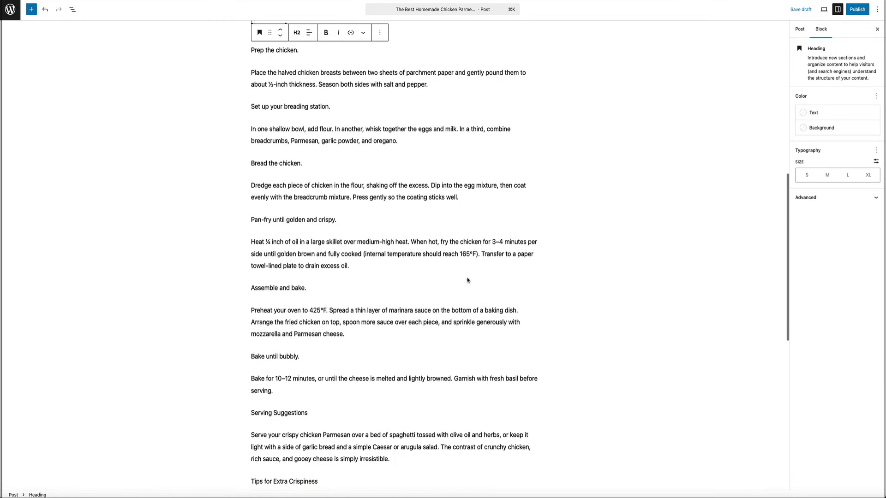
drag(308, 368, 249, 368)
click(257, 356)
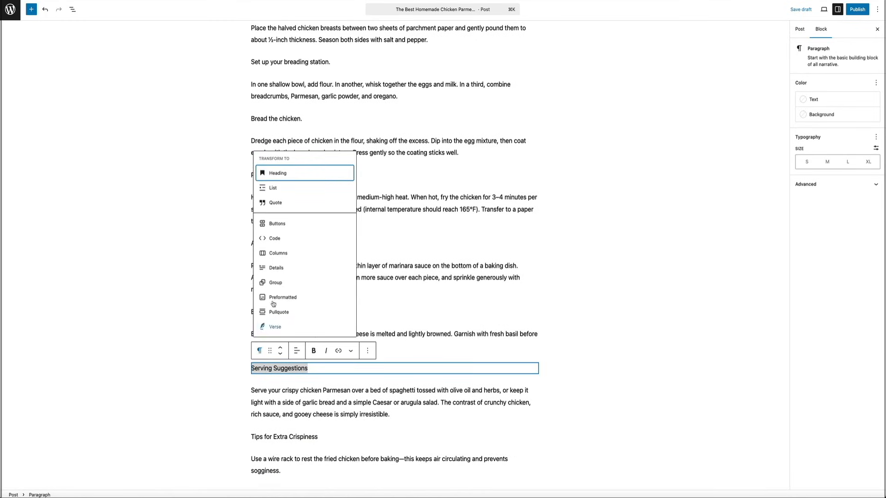
click(278, 172)
scroll(402, 352, down, 10)
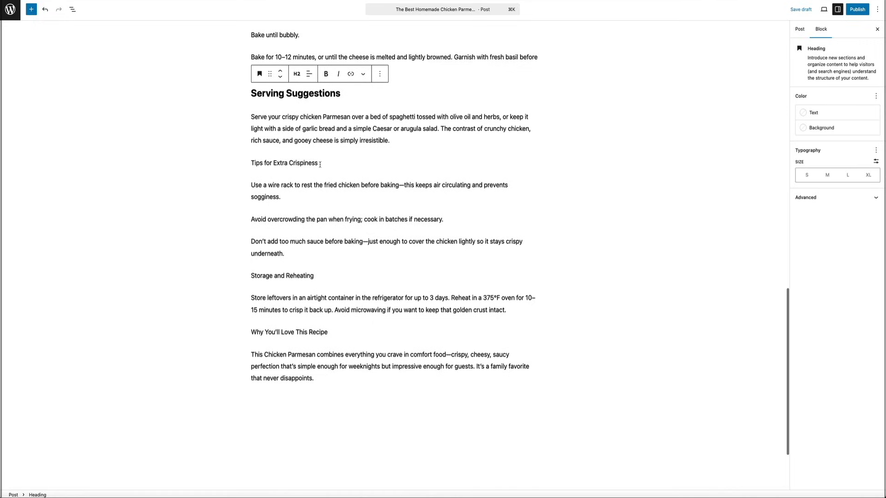
drag(319, 164, 250, 164)
click(258, 146)
click(275, 180)
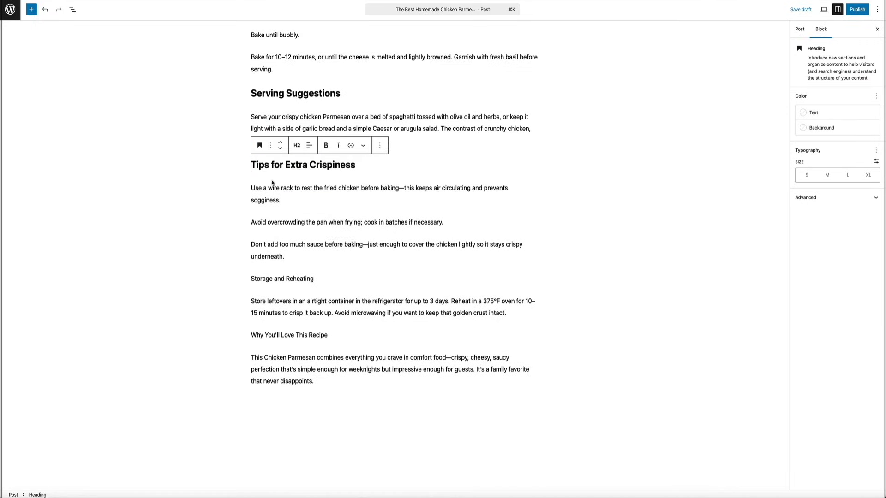
- Convert the "Storage and Reheating" and "Why You’ll Love This Recipe" paragraphs into headings
drag(315, 279, 250, 279)
click(259, 261)
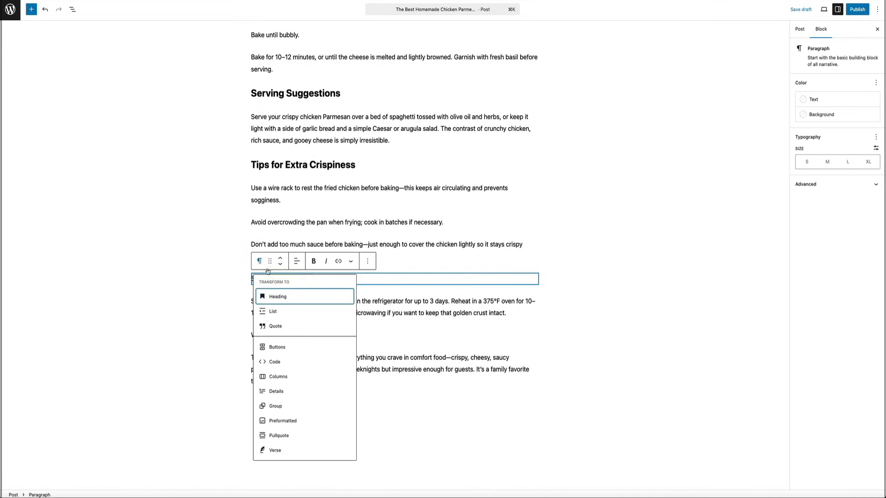
click(275, 296)
drag(333, 339, 251, 339)
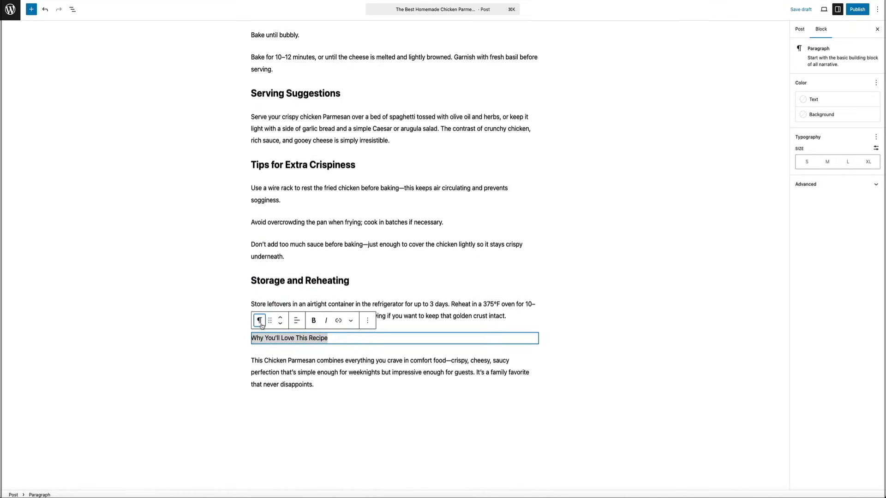
click(259, 321)
click(276, 143)
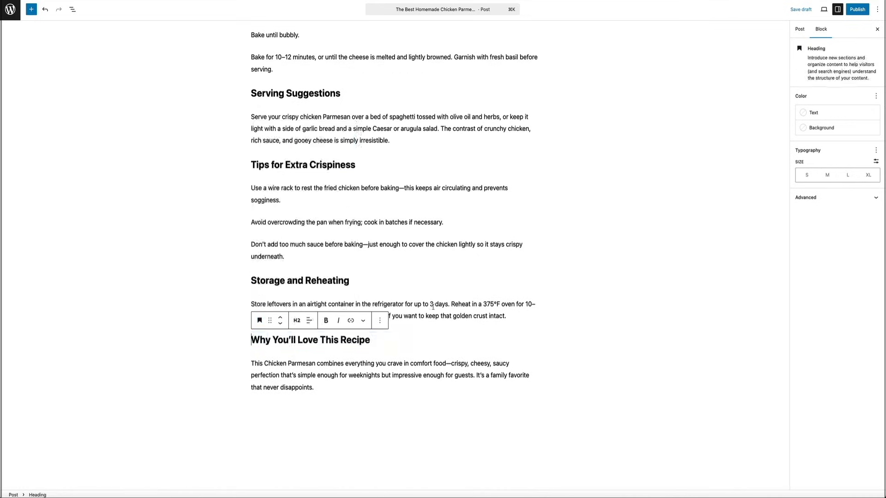
click(584, 273)
- Link the word "tablespoon" in the ingredients to the copied Amazon product URL and make it bold
scroll(590, 277, up, 5)
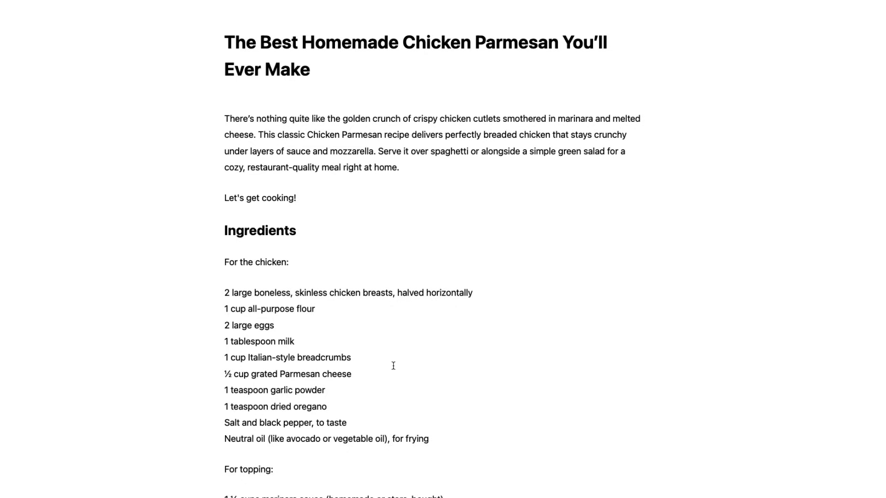
double_click(246, 342)
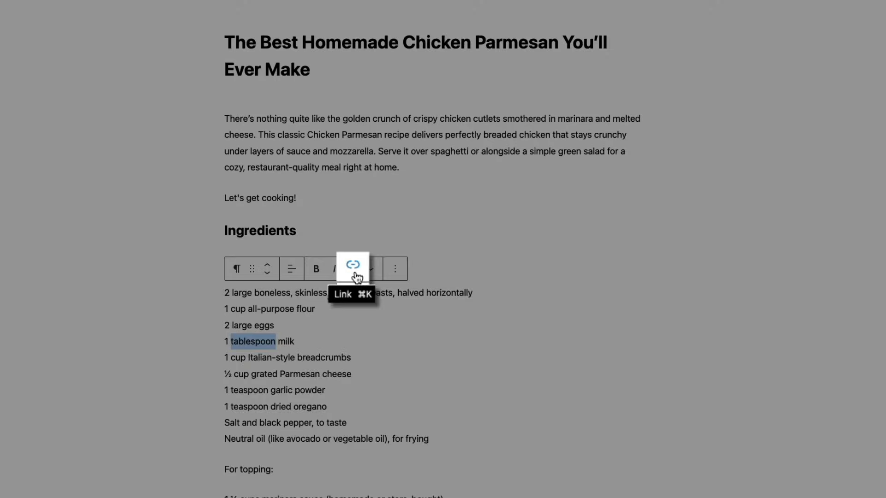
click(354, 274)
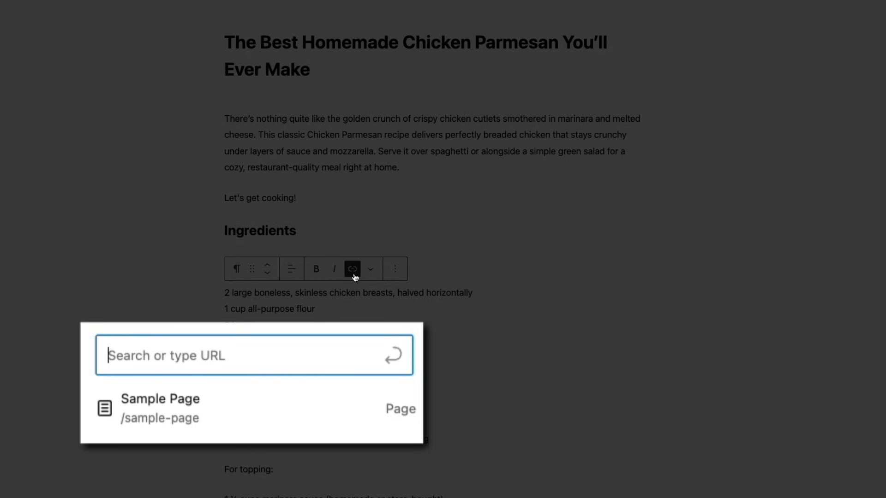
key(ctrl+v)
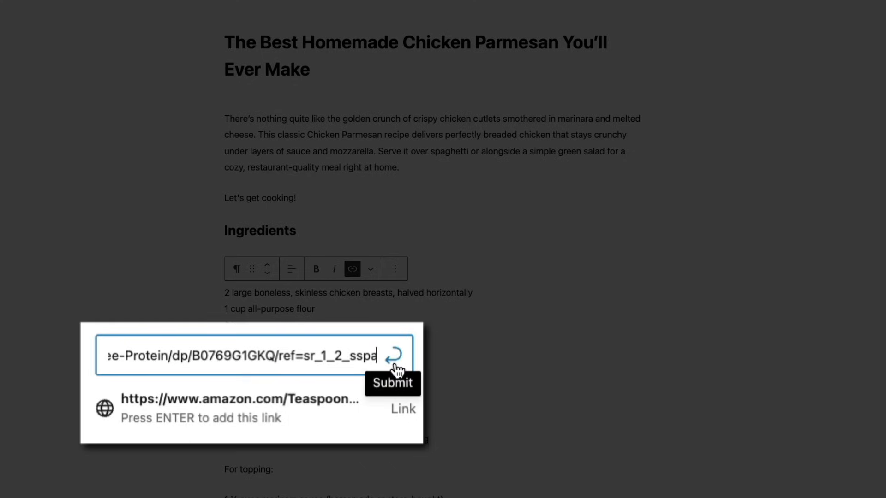
click(324, 377)
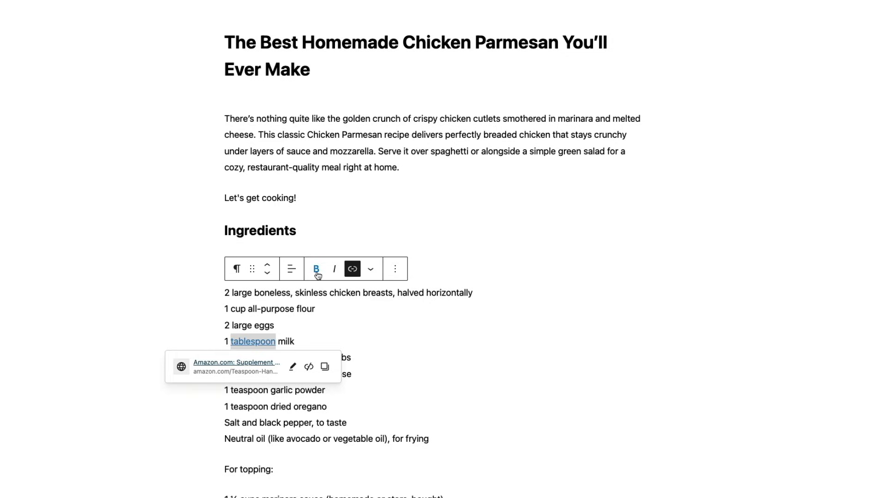
click(318, 276)
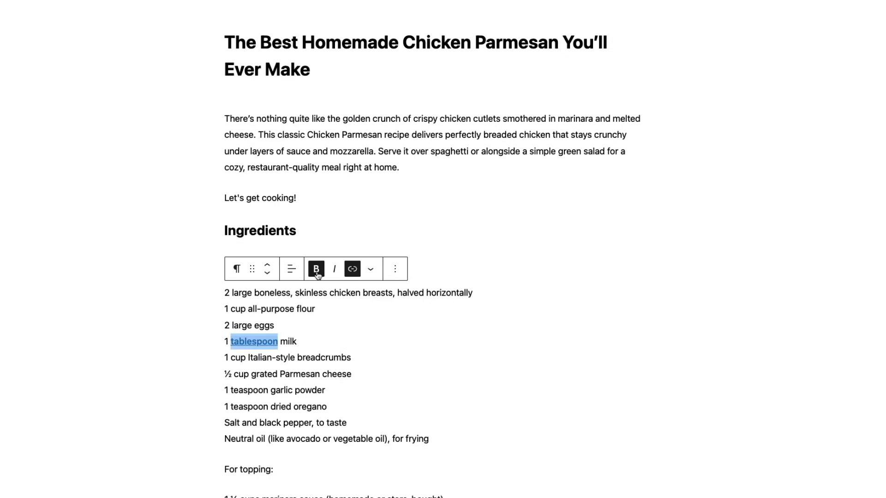
click(644, 332)
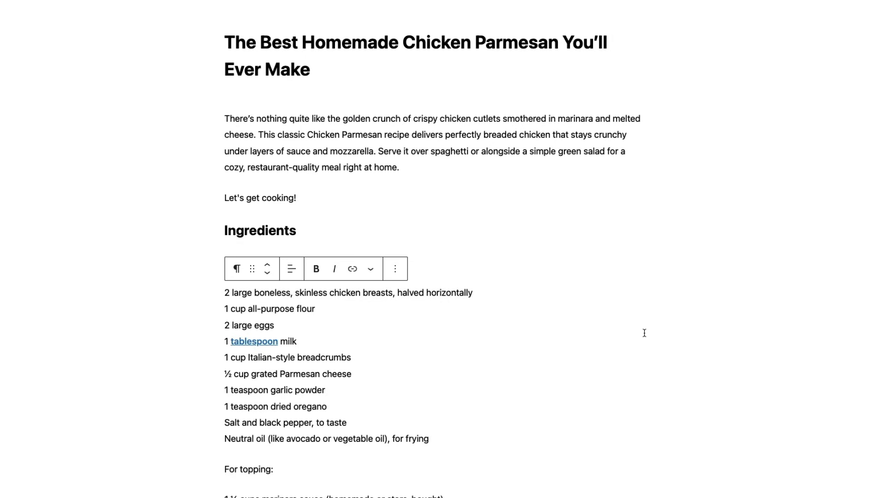
- Upload Lucid_Origin_chicken_parmesan_on_a_ceramic_plate_garnished_wit_2.jpg from the Downloads folder for the post's featured image
scroll(644, 333, down, 3)
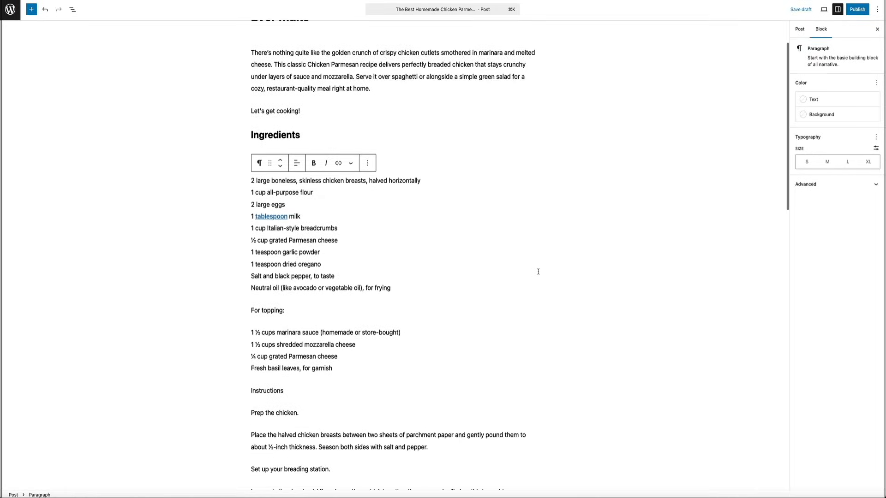
scroll(538, 272, down, 5)
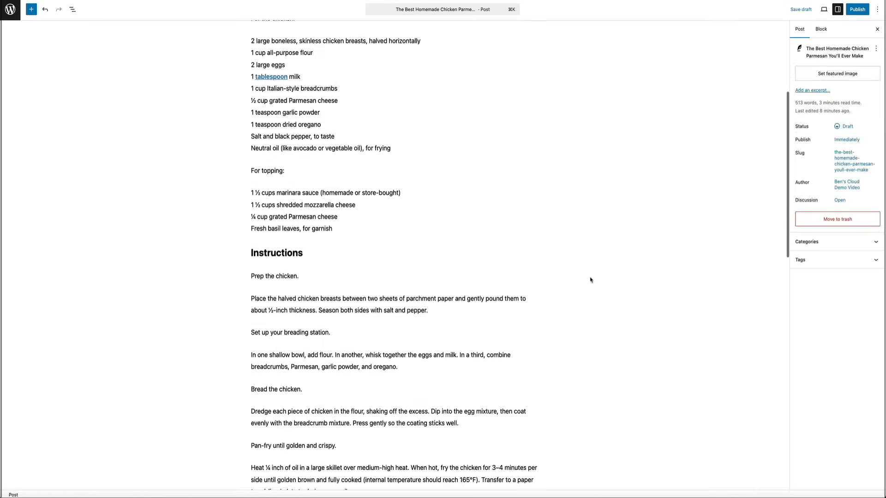
scroll(590, 279, up, 1)
scroll(591, 282, up, 8)
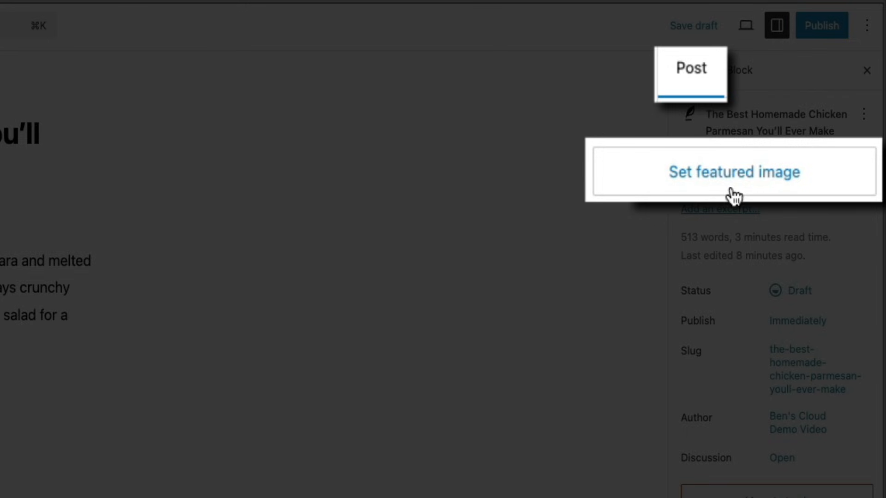
click(733, 196)
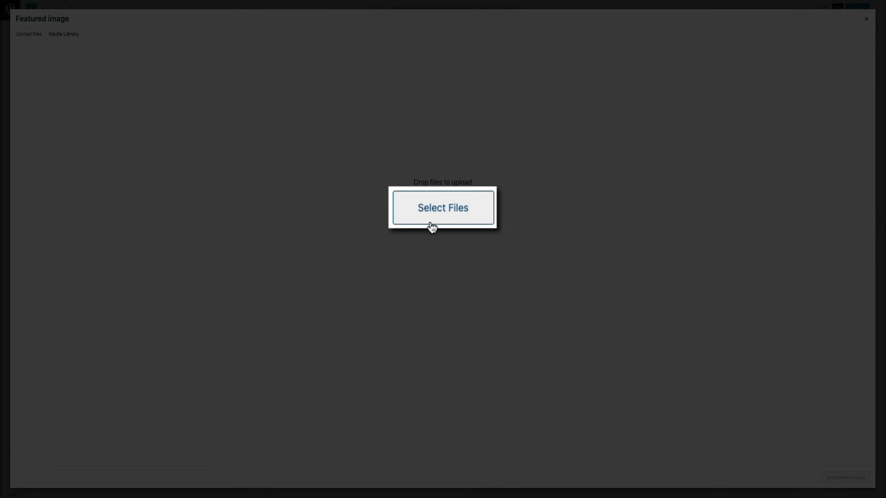
click(432, 226)
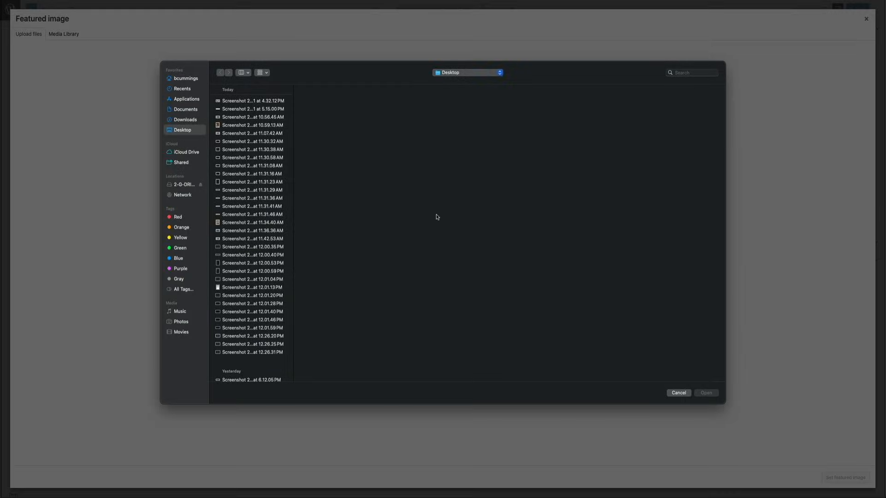
click(185, 119)
click(246, 190)
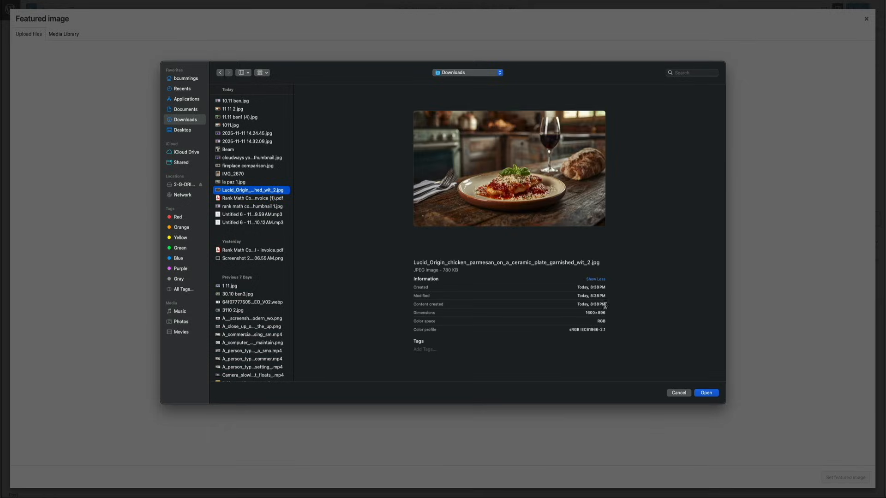
click(706, 393)
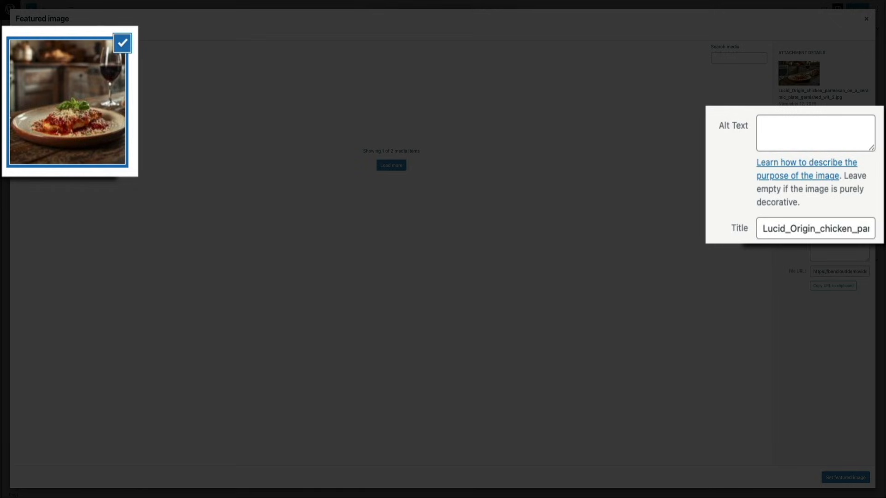
- Change the uploaded image's title to "Chicken Parmesan Recipe"
triple_click(813, 231)
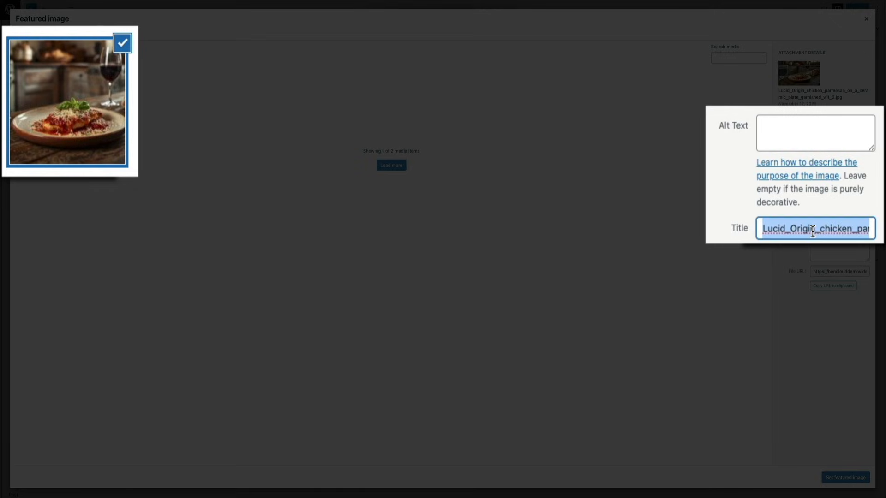
text(Chicken Parmesa)
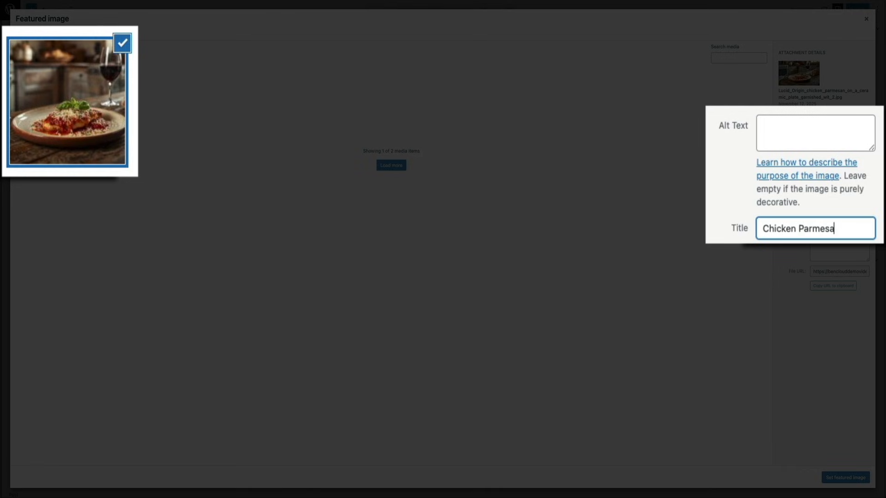
text(n Recipe)
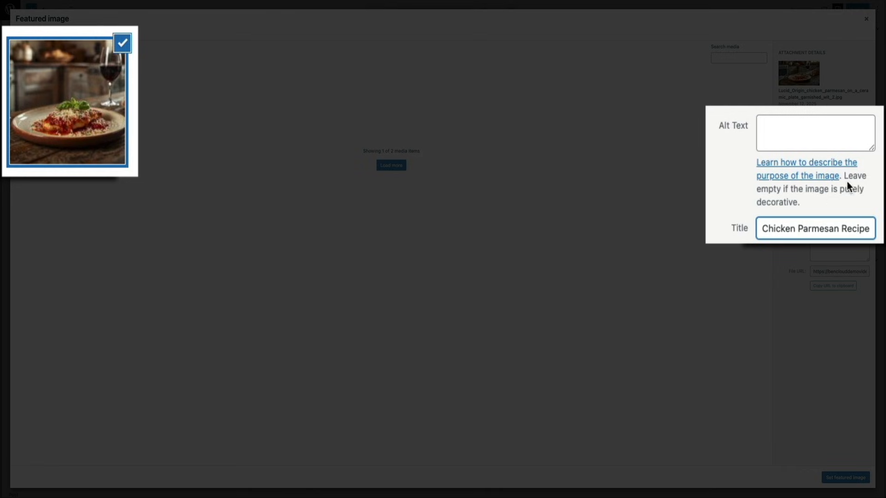
- Give the image the alt text "chicken parmesan on a plate in a kitchen" and set it as the post's featured image
click(822, 125)
text(chicken parmesan on )
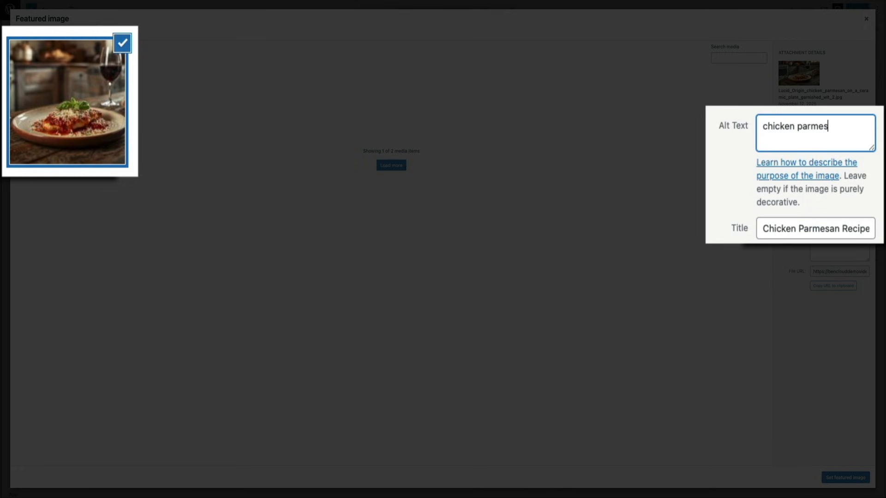
text(a plate in a kitchen)
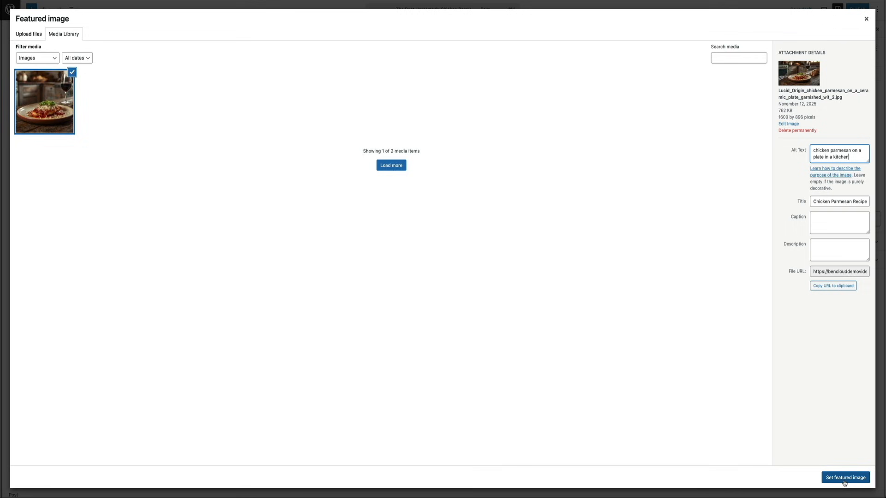
click(844, 478)
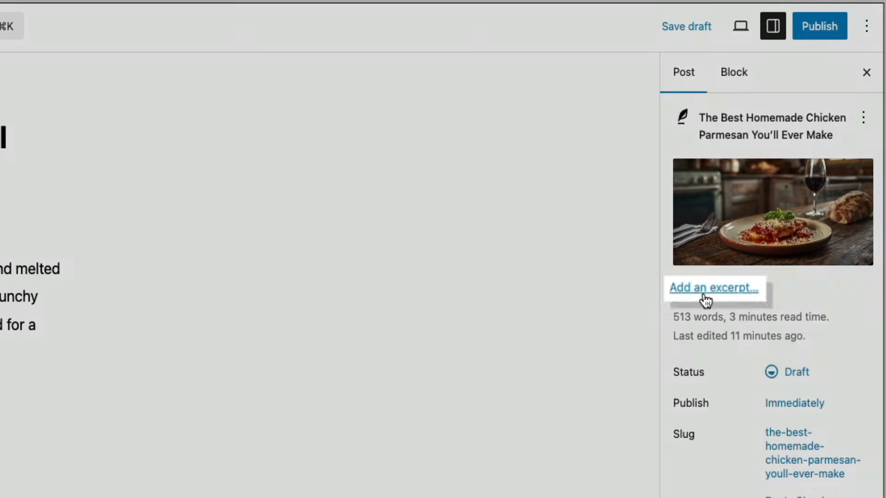
- Add an excerpt to the post by pasting the first two sentences of the introduction, ending with "layers of sauce and mozzarella."
click(678, 290)
click(517, 352)
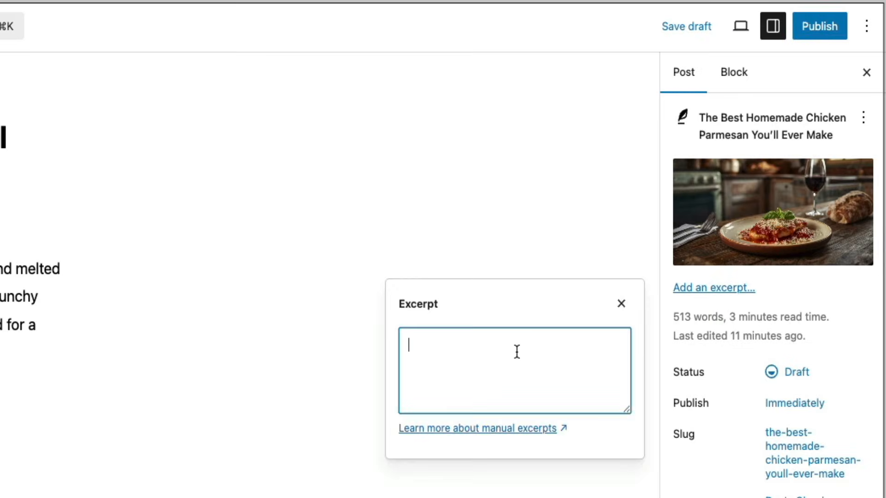
key(super+v)
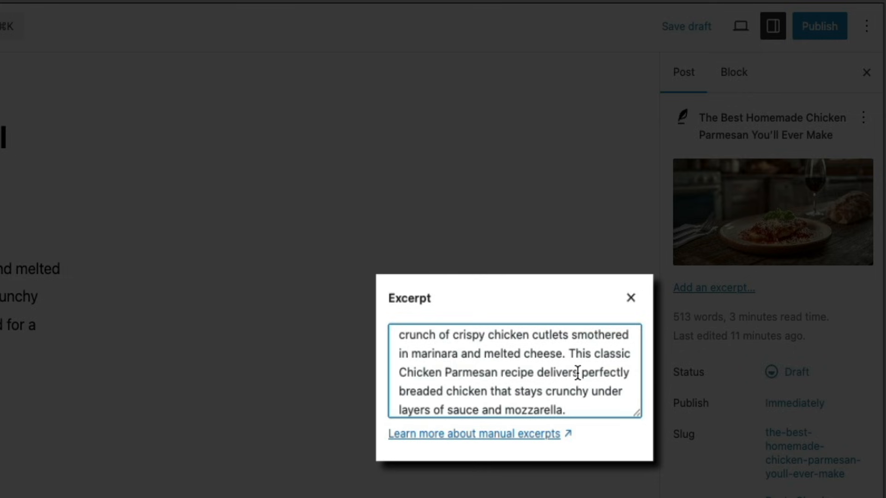
scroll(577, 373, up, 2)
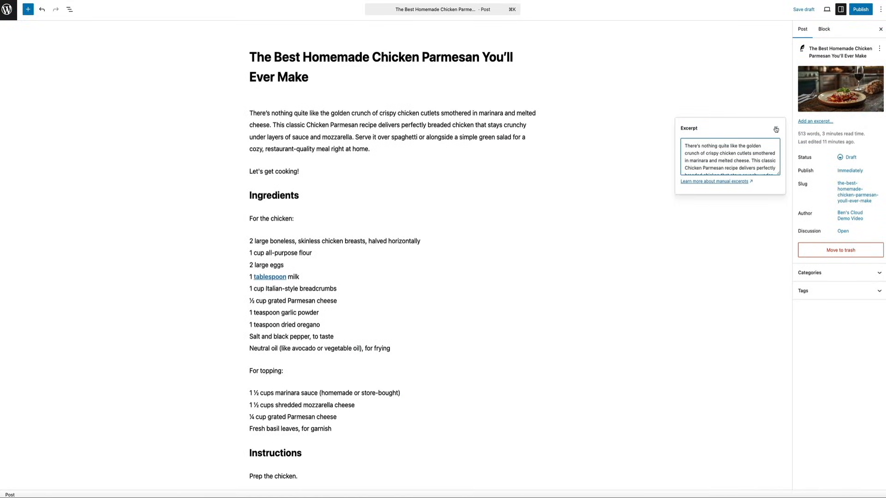
click(776, 128)
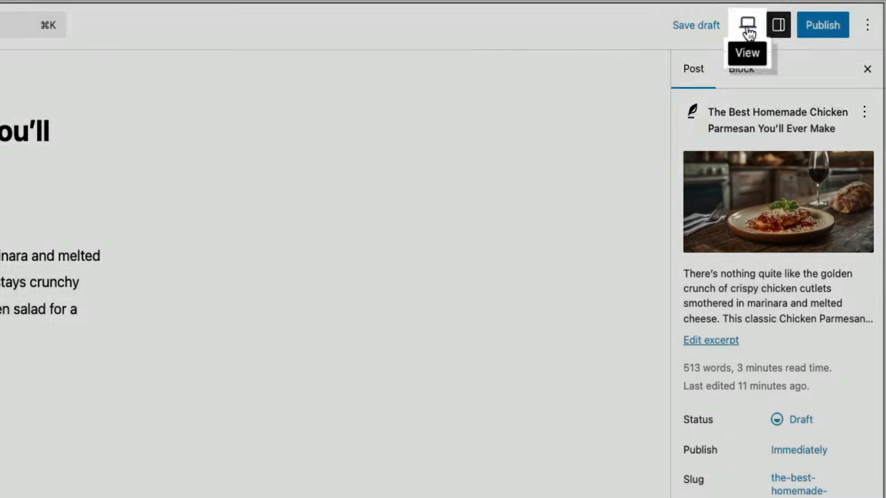
- Preview the draft post in a new browser tab and read through it from the featured image to the final section
click(748, 27)
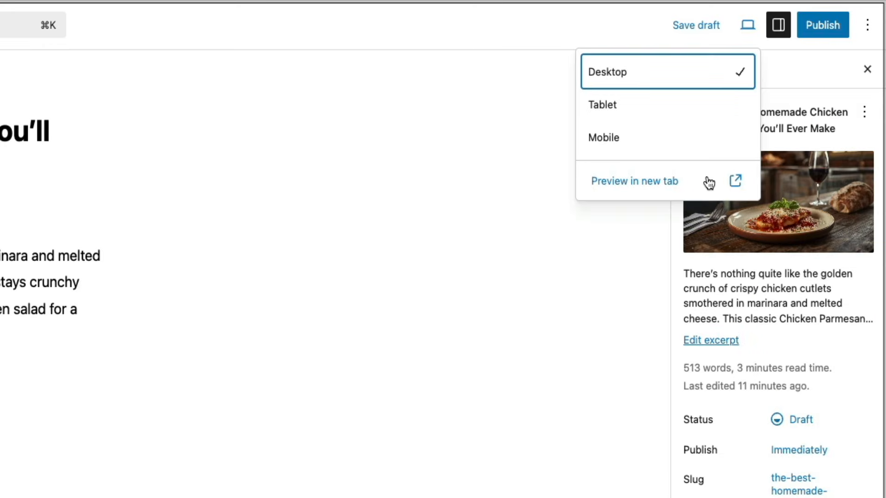
click(709, 184)
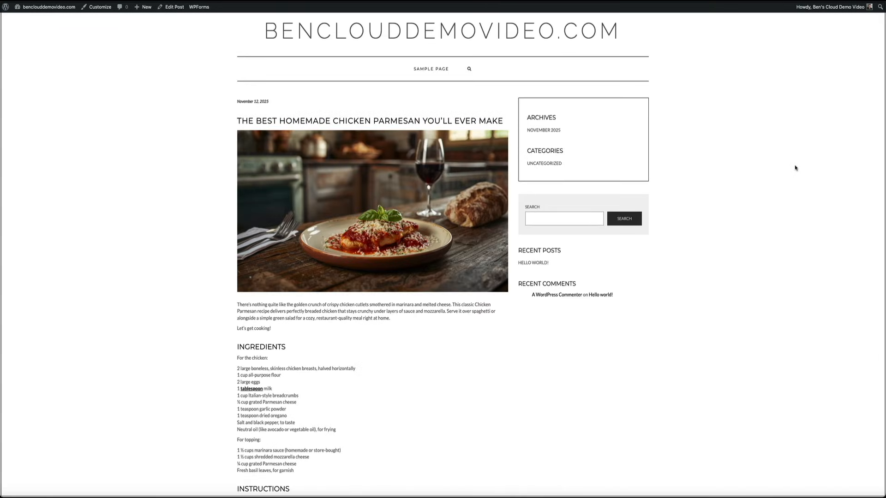
scroll(795, 168, down, 3)
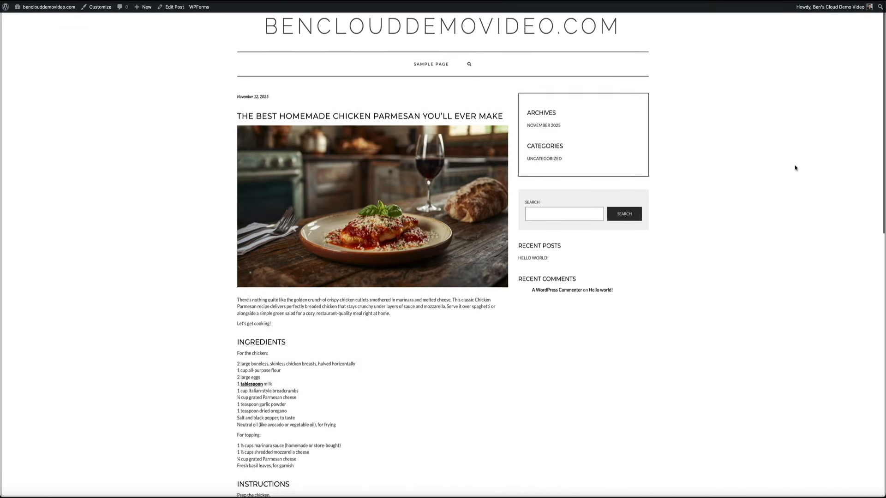
scroll(795, 168, down, 5)
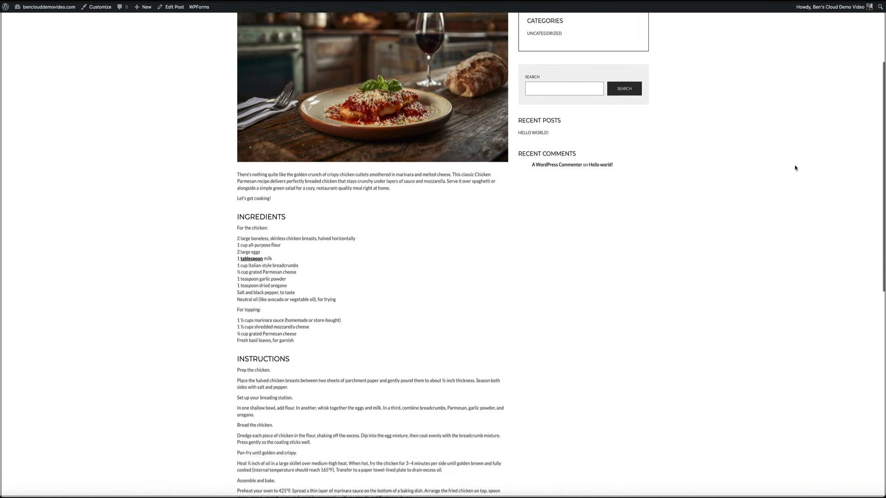
scroll(795, 168, down, 5)
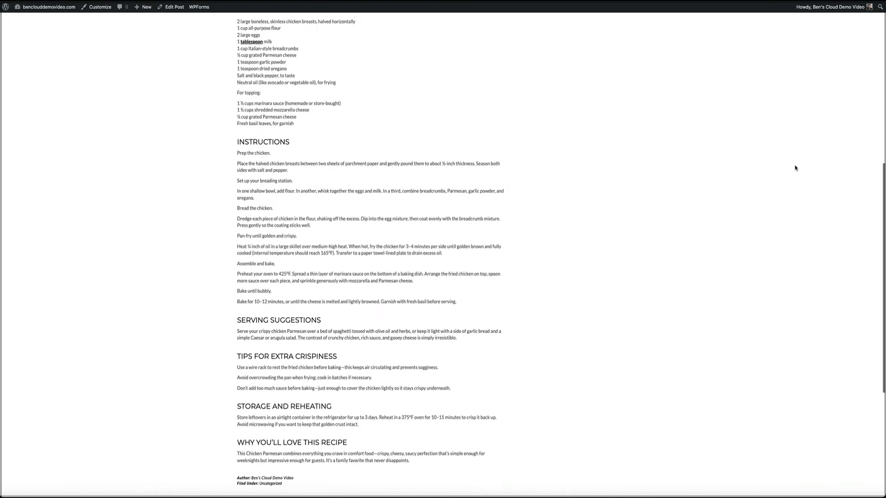
scroll(795, 168, down, 3)
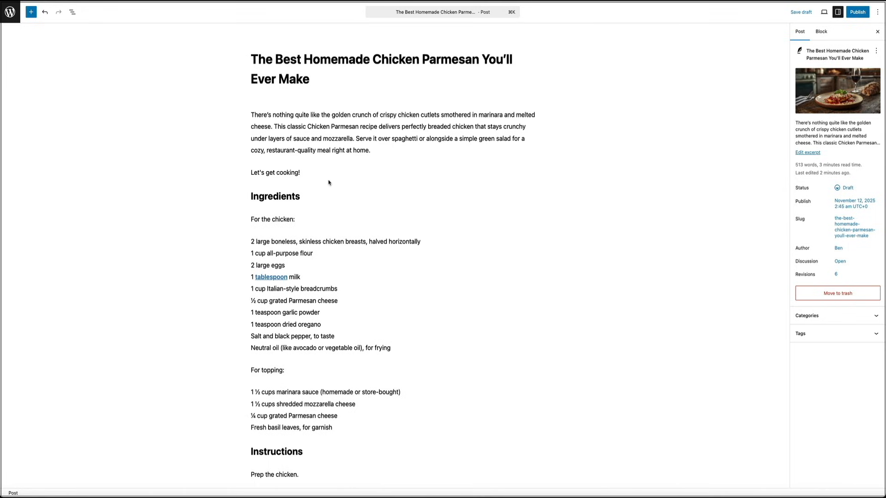
- Add an empty paragraph below "Let's get cooking!" and open the full block library for it
click(316, 172)
key(Return)
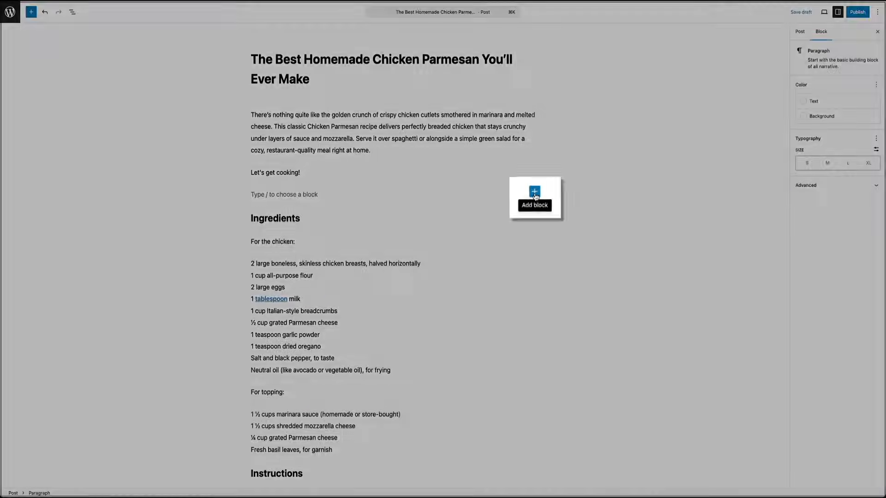
click(535, 195)
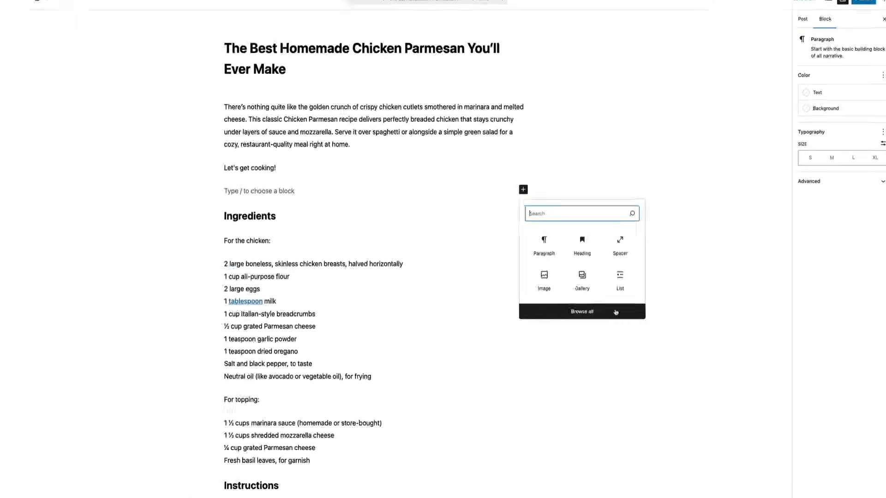
click(523, 352)
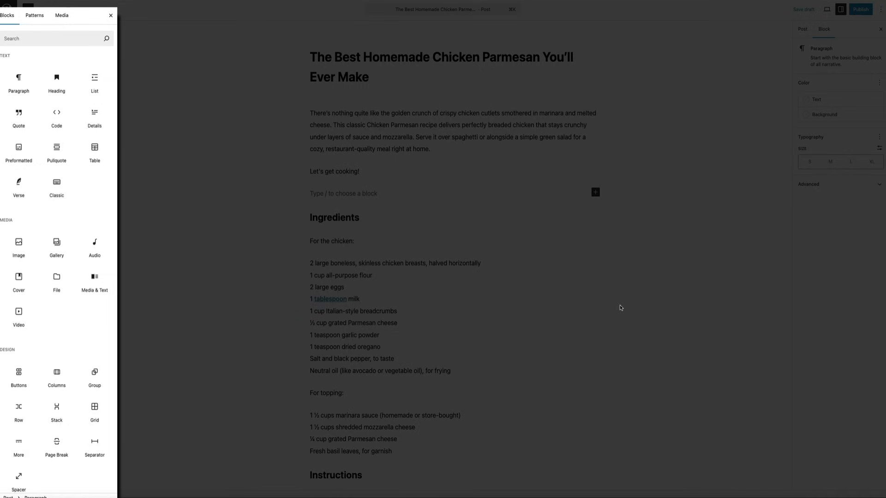
- Look through the available blocks, the Call to action patterns and the site's media images
scroll(97, 244, down, 3)
scroll(106, 258, down, 5)
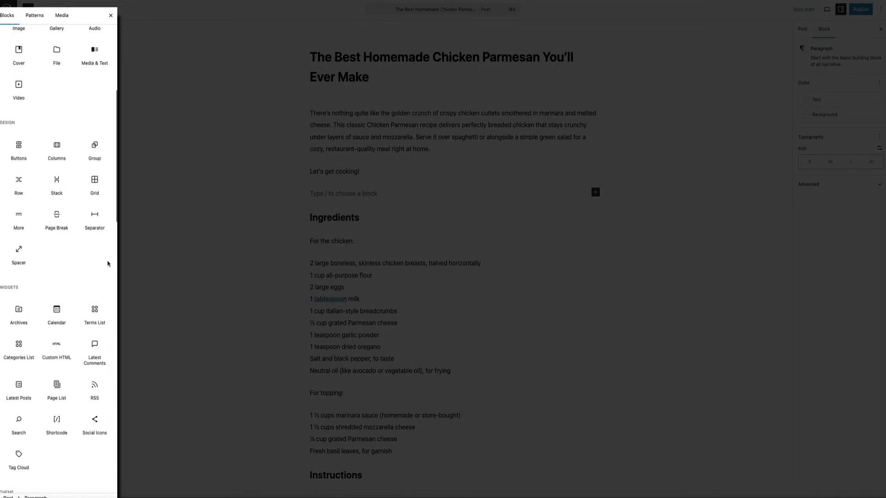
scroll(110, 277, down, 5)
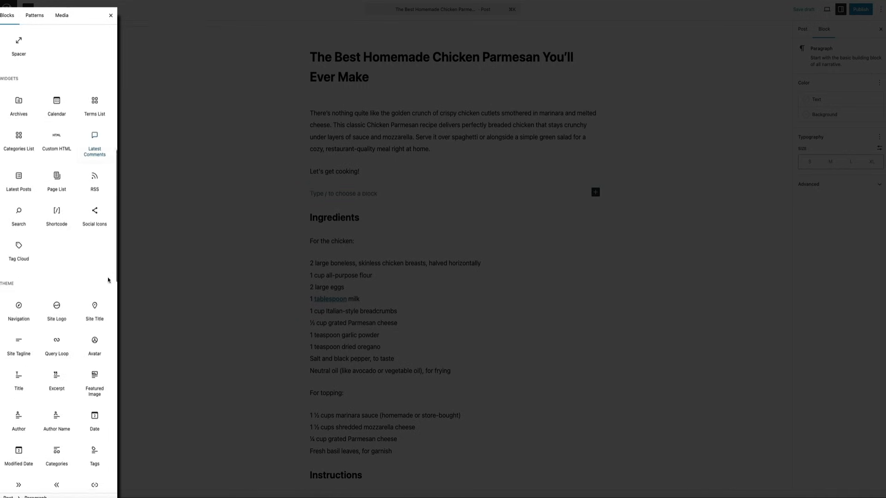
scroll(107, 281, down, 7)
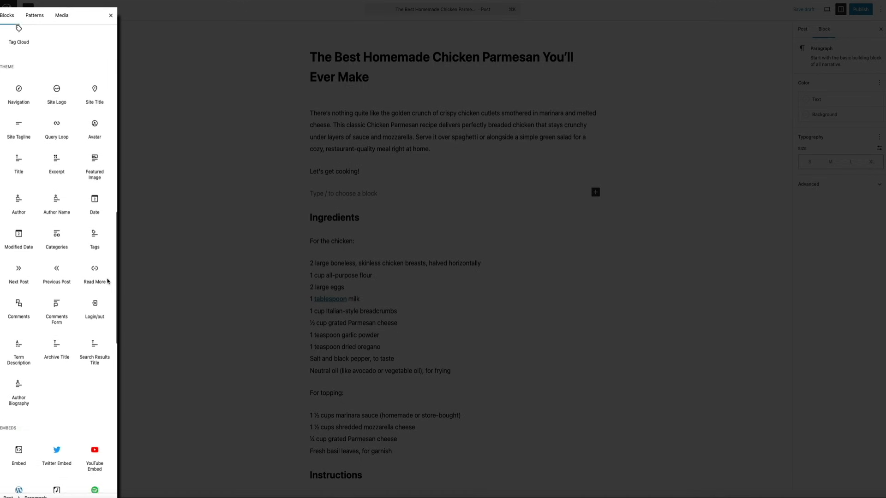
scroll(106, 287, up, 15)
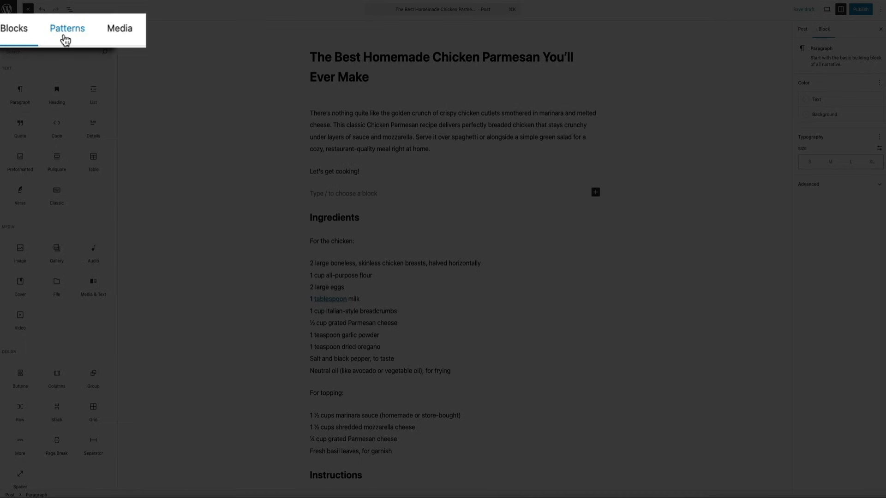
click(65, 41)
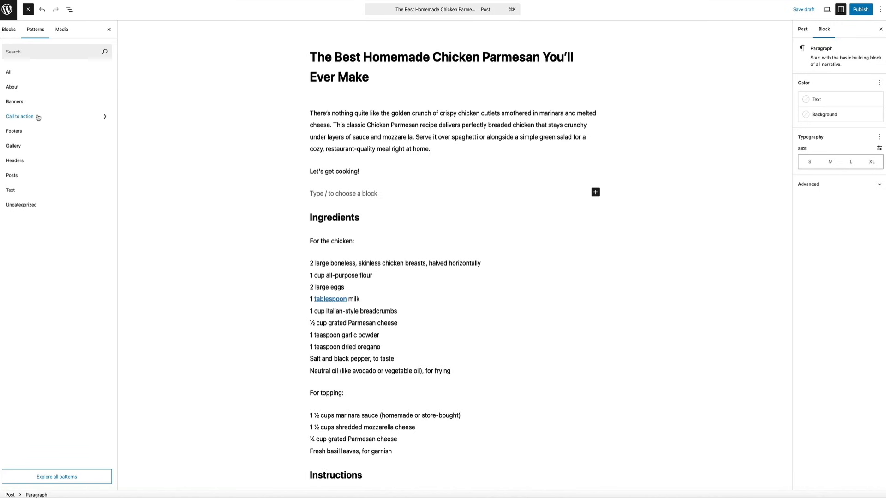
click(39, 118)
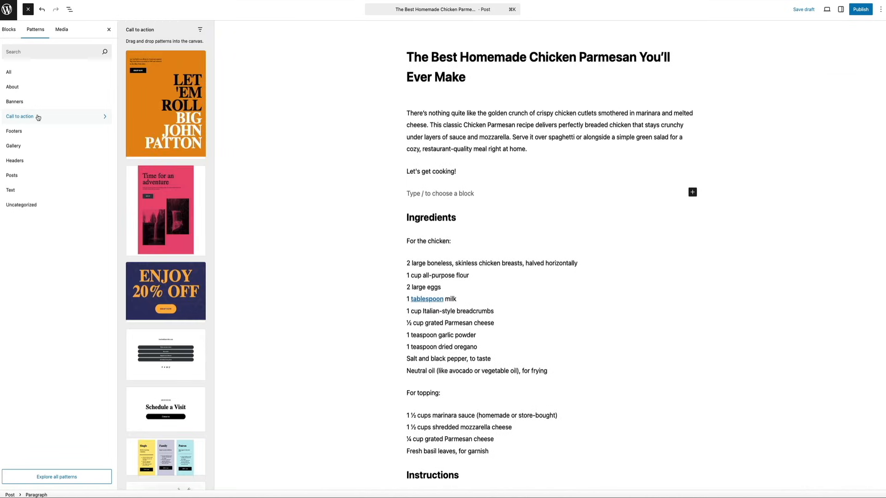
click(62, 31)
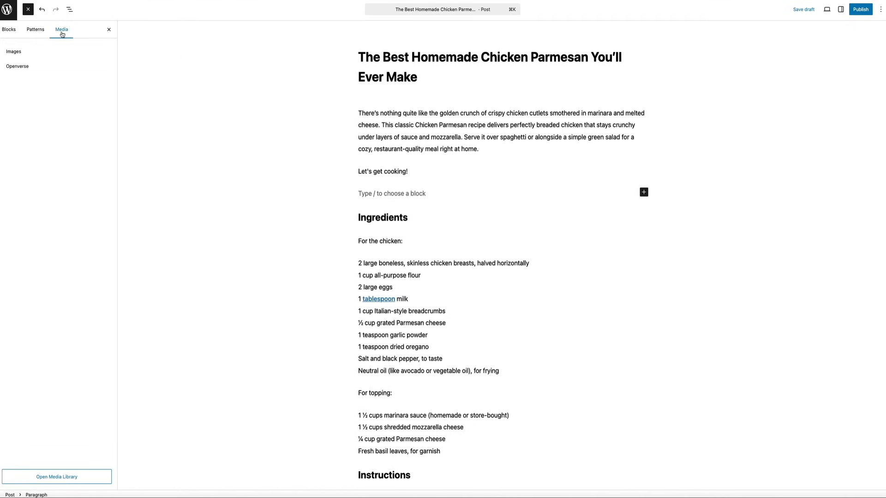
click(35, 51)
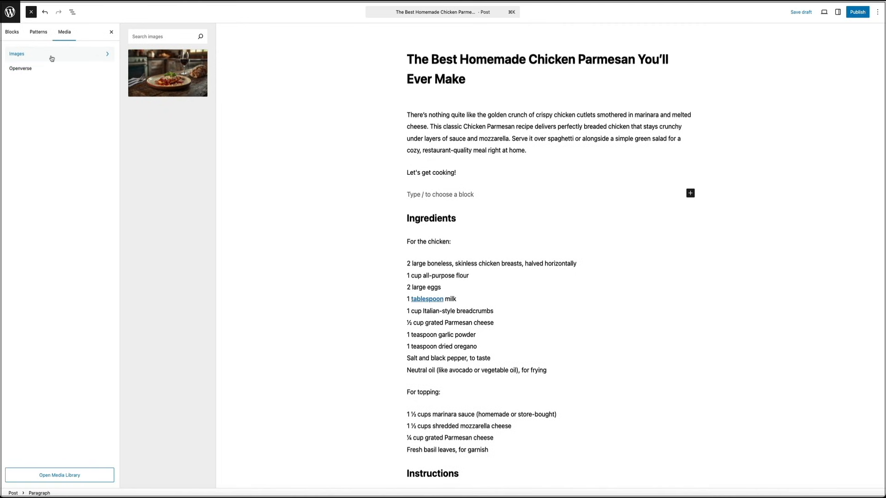
- Search the blocks for "embed" and insert an Embed block above the empty paragraph before the "Ingredients" heading
click(12, 32)
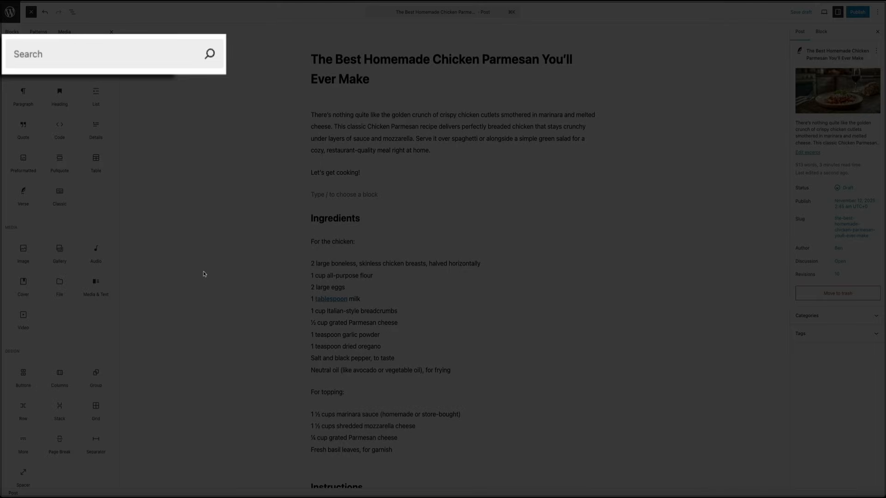
click(81, 59)
text(embed)
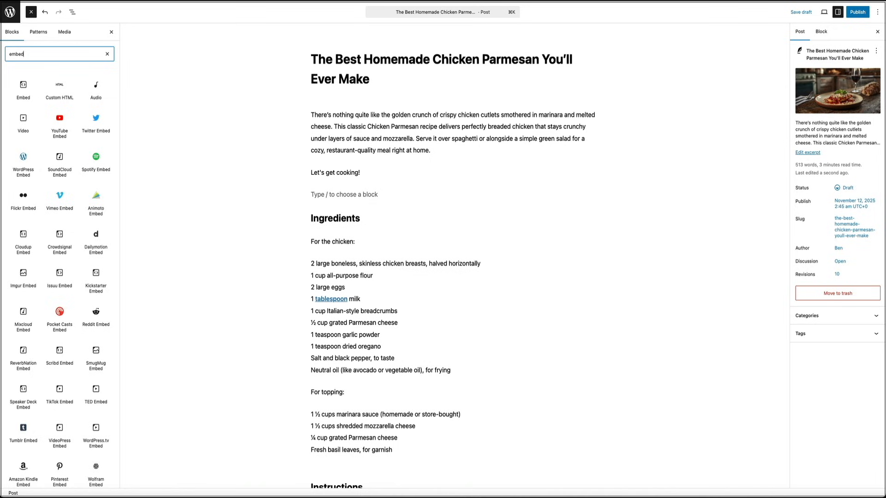
mouse_move(25, 98)
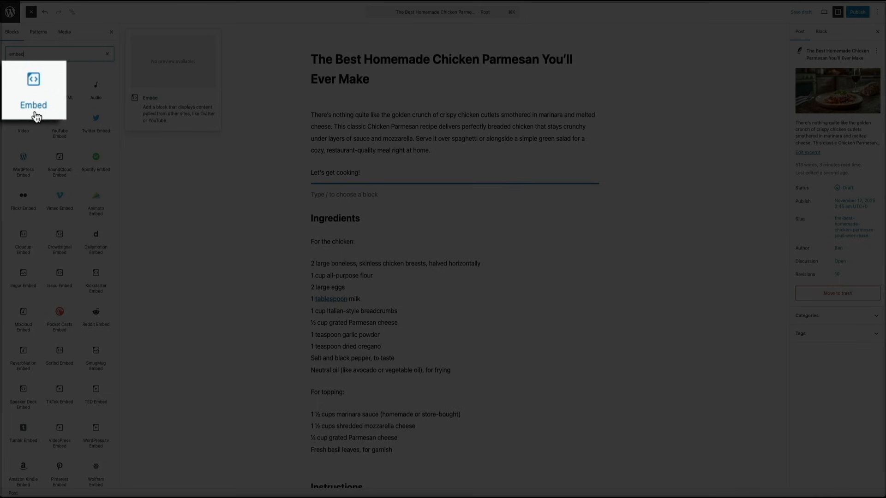
click(25, 100)
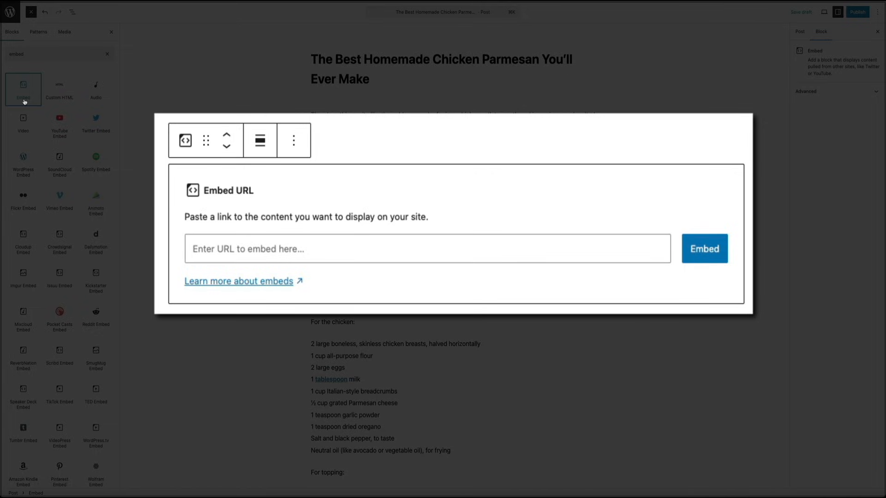
click(208, 249)
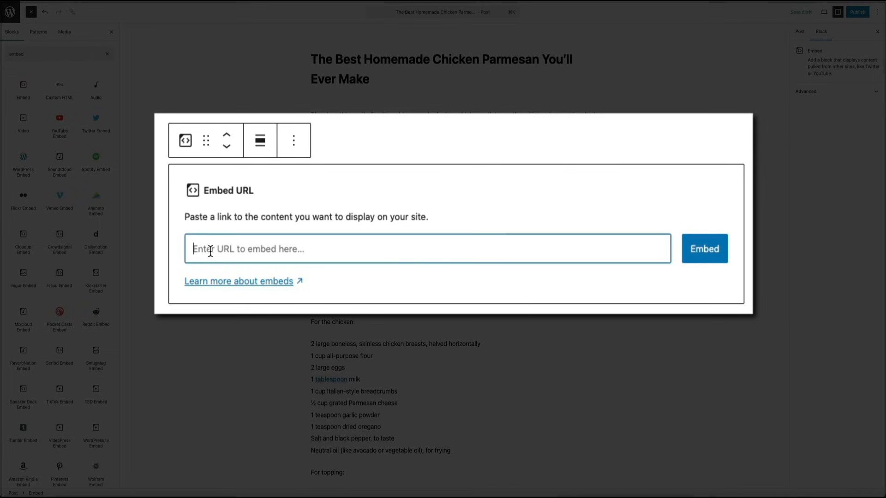
text(https://youtu.be/R1WZXA63Yag?si=0aGA3VHQPl7LY5tb)
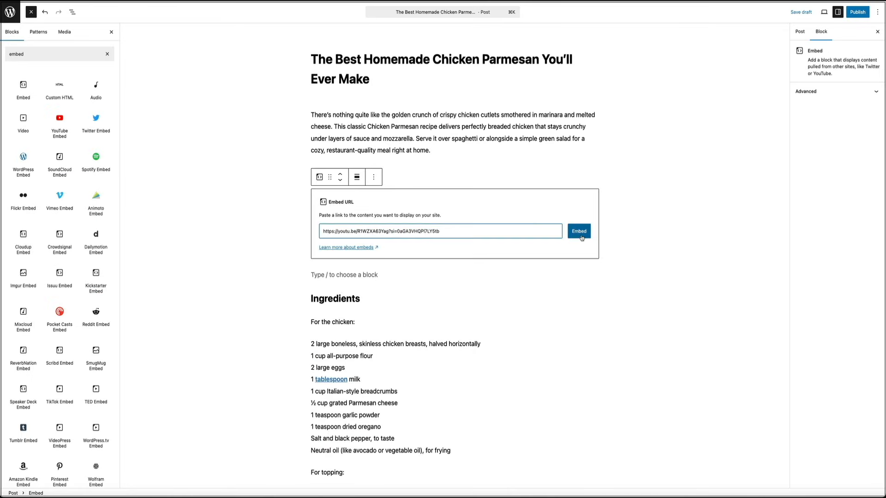
click(580, 236)
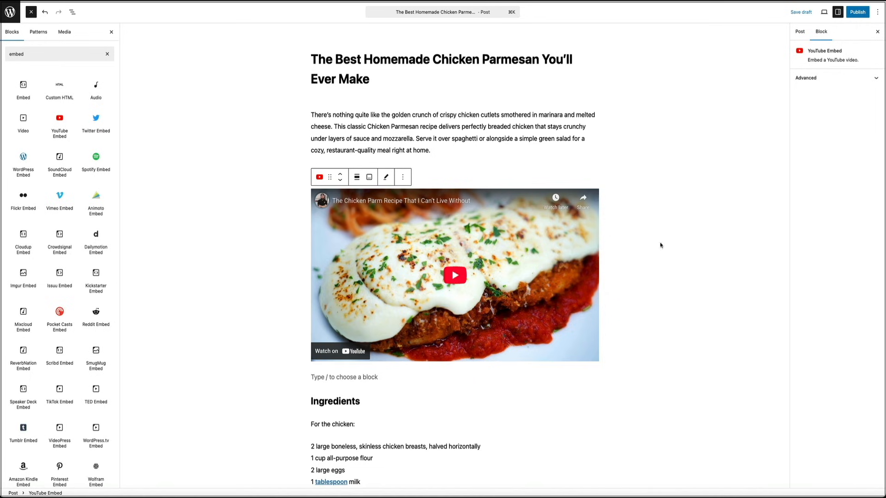
click(717, 245)
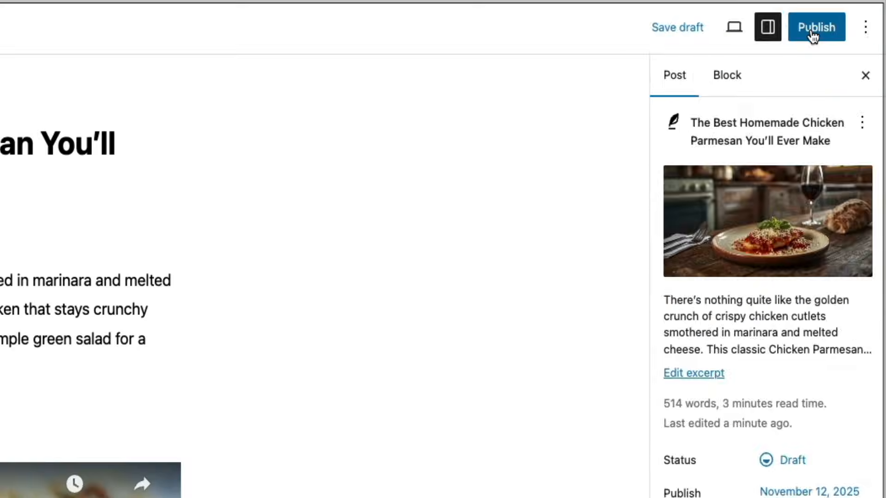
- Publish the chicken Parmesan post with public visibility and open it on the live site
click(810, 32)
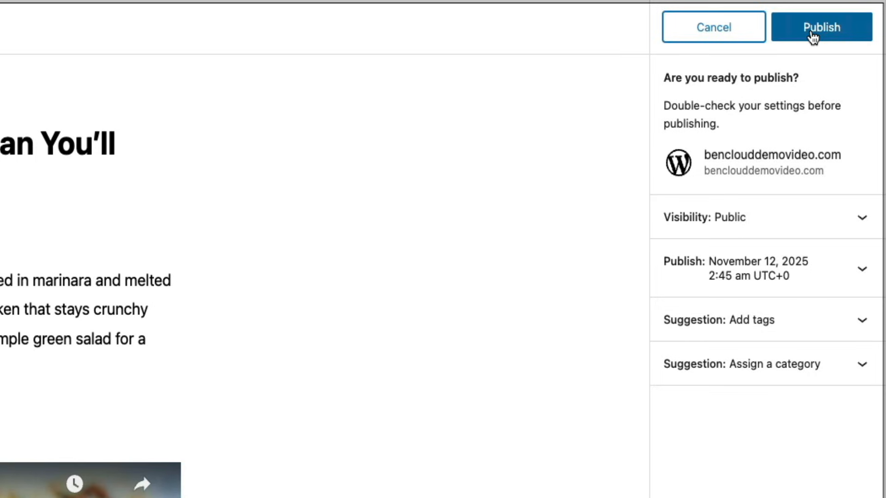
click(812, 37)
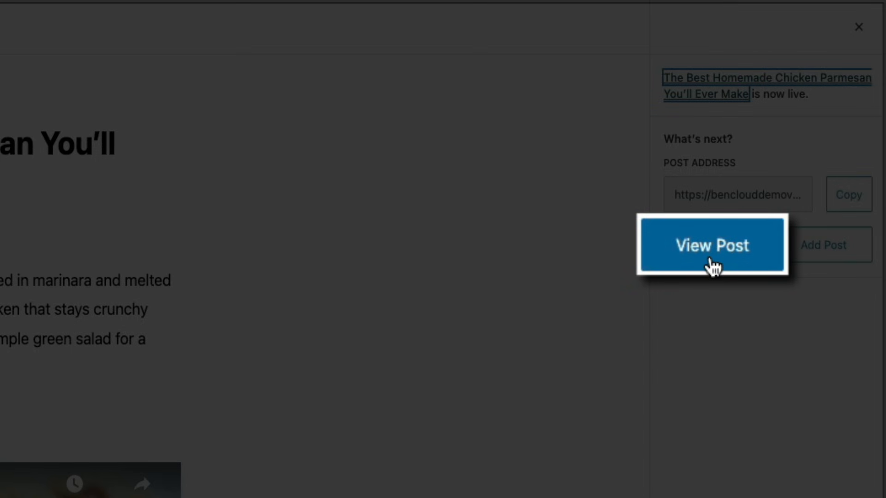
click(712, 266)
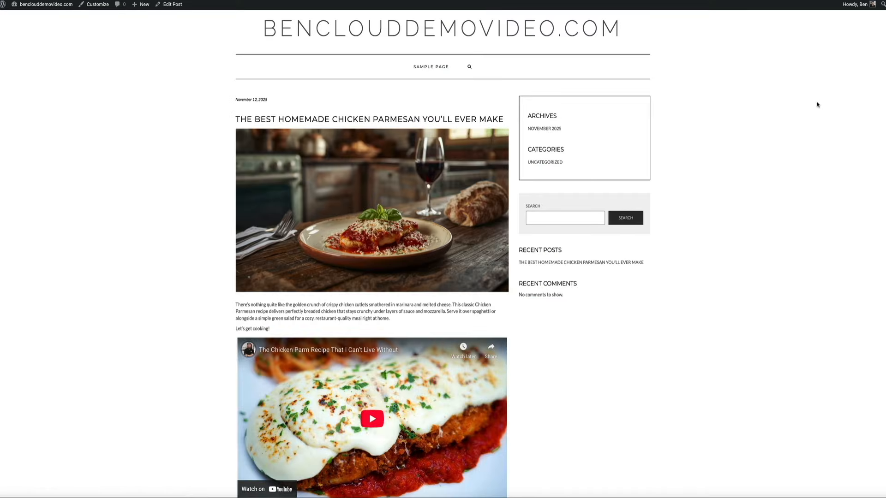
- Look through the published recipe post from the title to the comment section and play its embedded video
scroll(700, 136, down, 3)
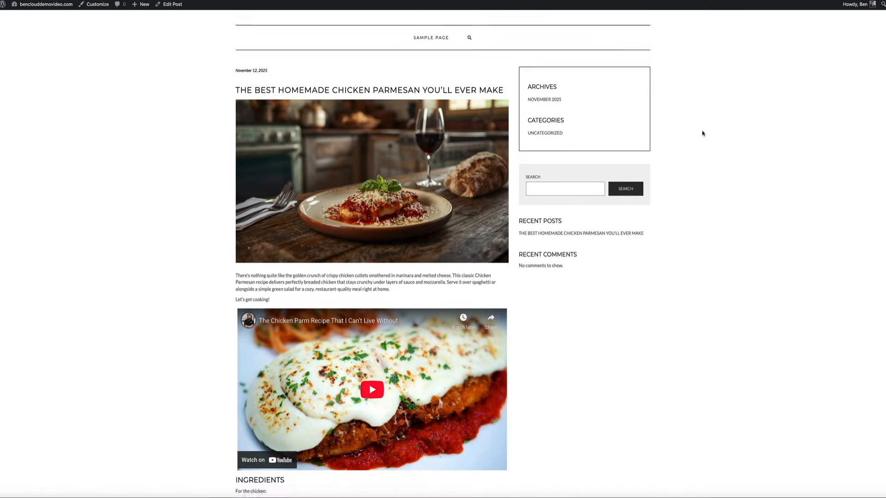
scroll(702, 133, down, 3)
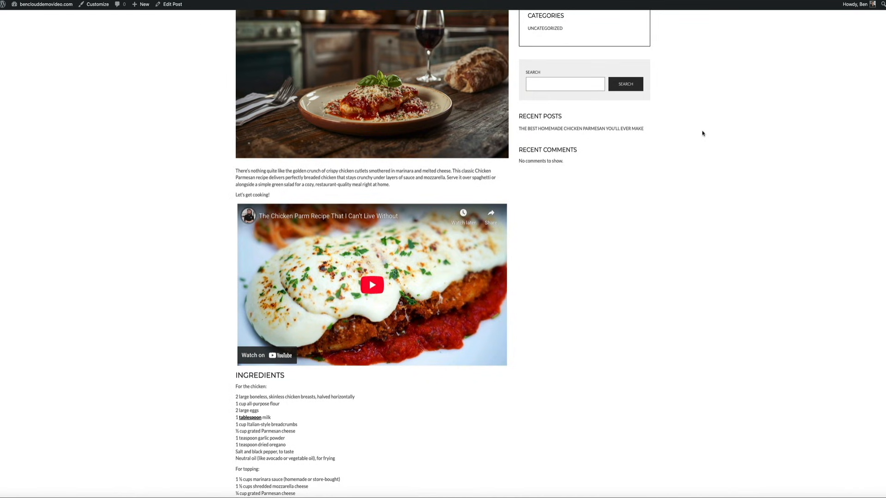
scroll(702, 133, down, 5)
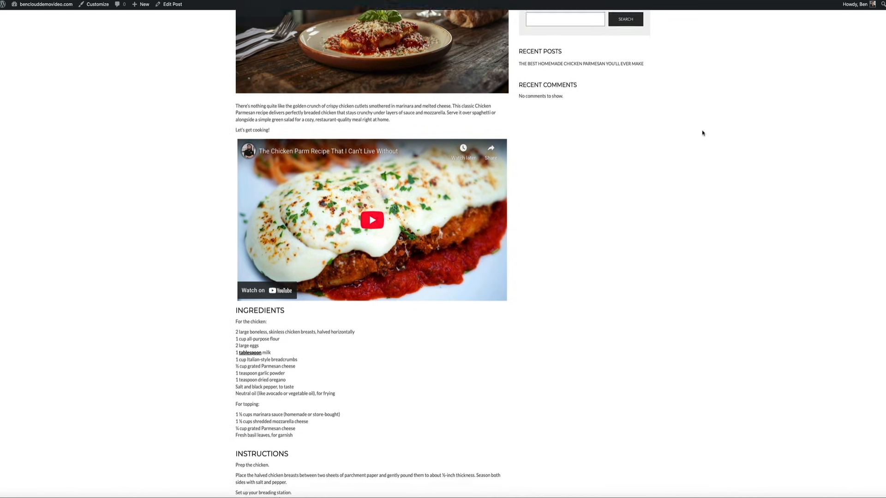
click(374, 178)
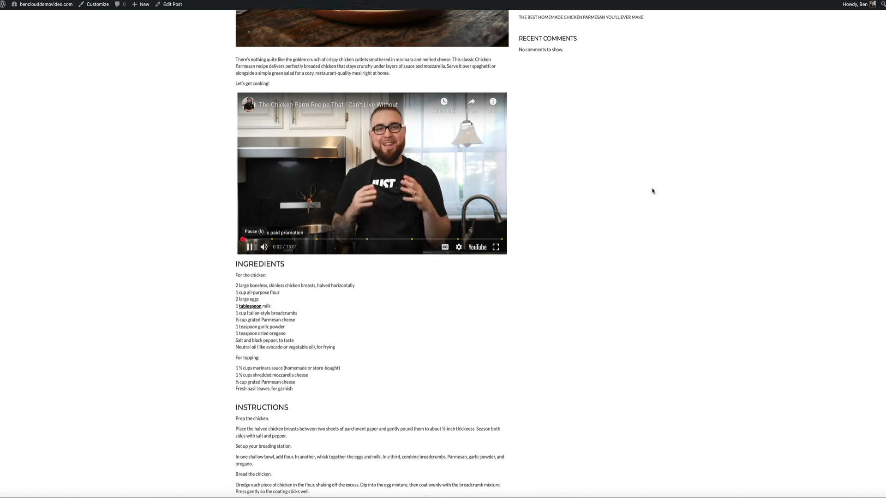
scroll(653, 191, down, 5)
scroll(652, 190, down, 10)
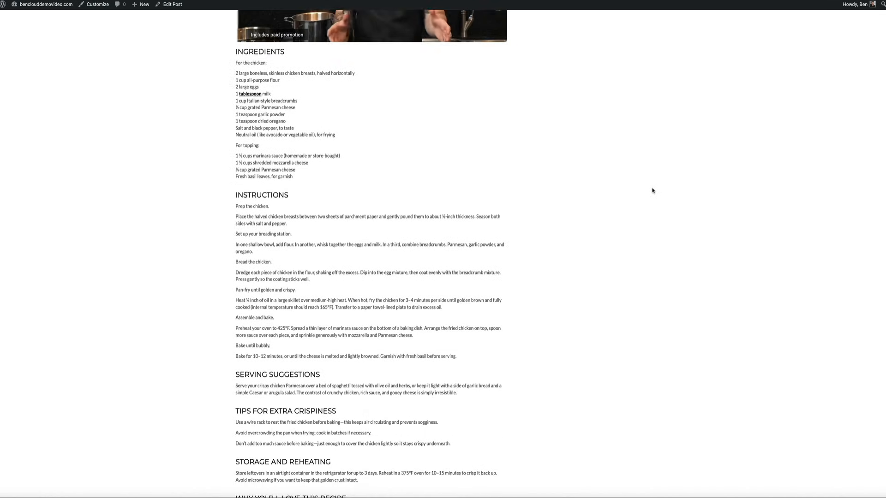
scroll(652, 191, down, 4)
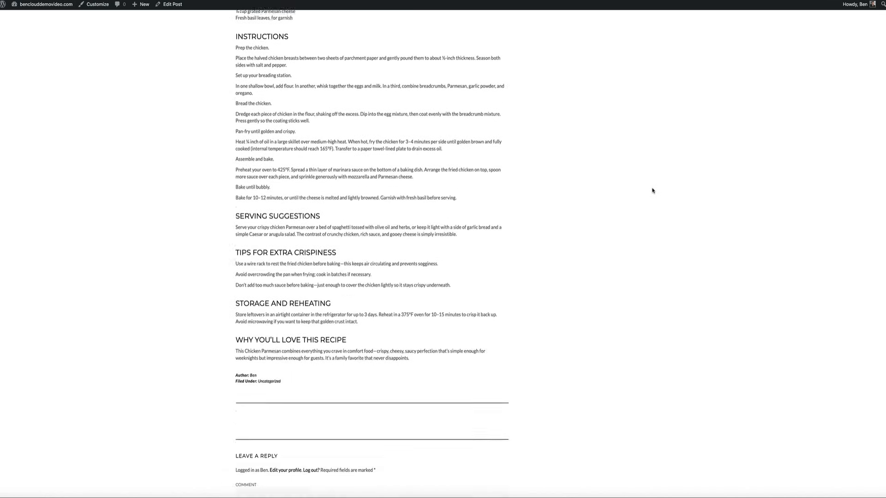
scroll(652, 190, up, 20)
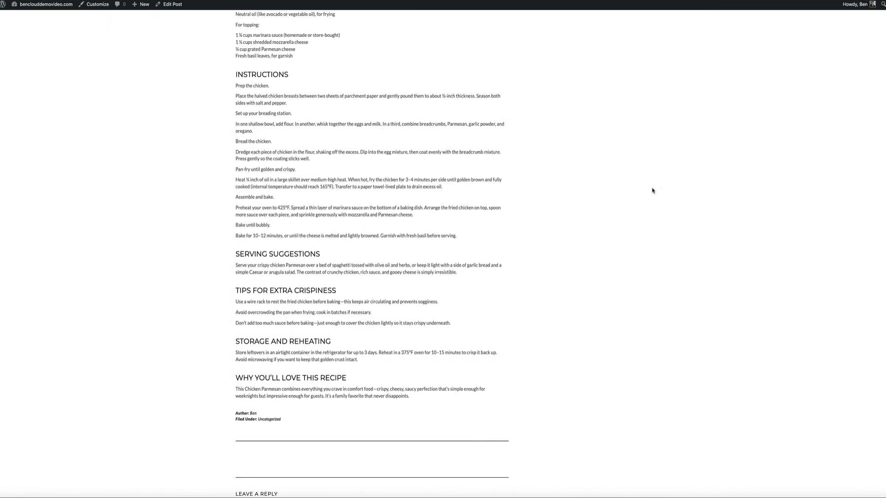
scroll(653, 190, up, 5)
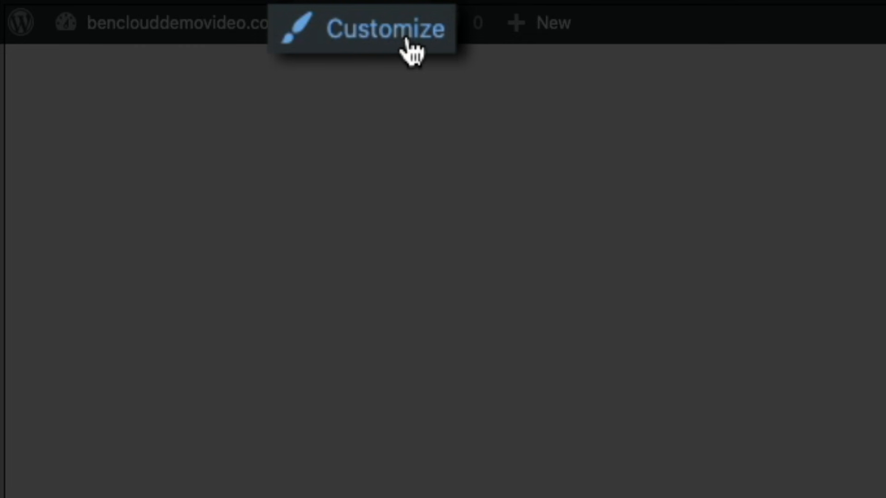
- In the theme customizer's site identity settings, set the site title to "My Food Blog" and the tagline to "Where Hunger Goes Away"
click(397, 28)
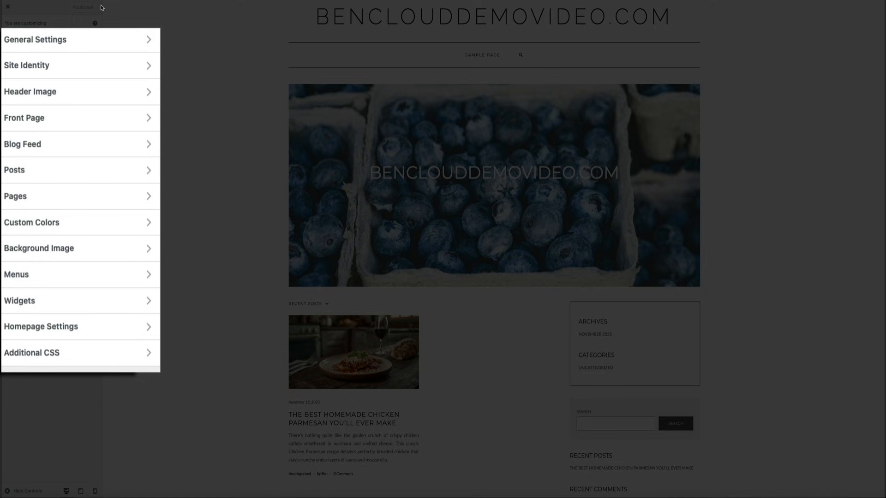
click(130, 70)
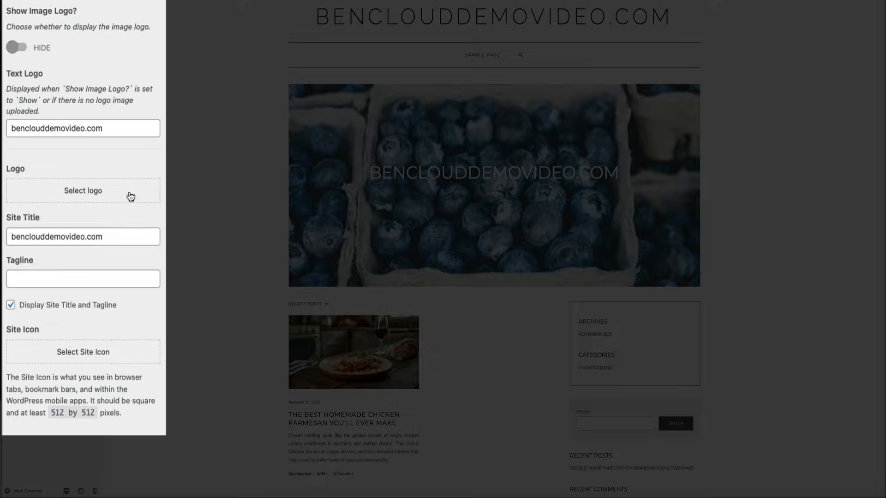
triple_click(122, 233)
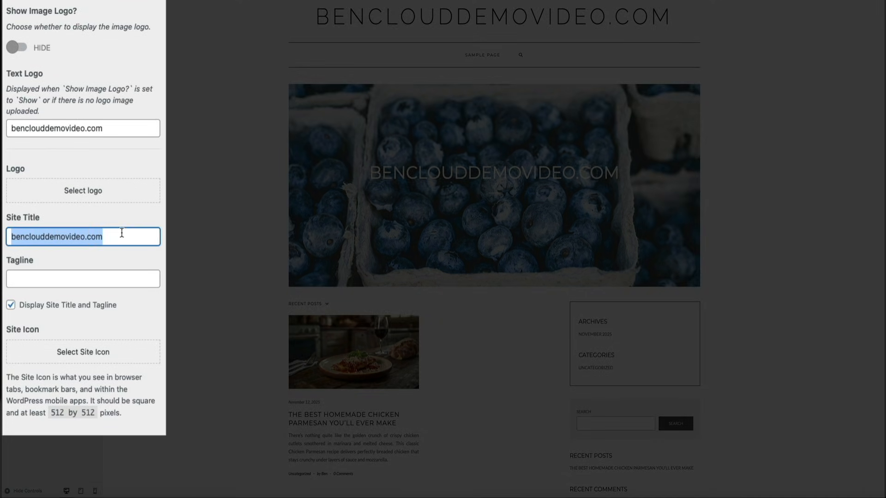
text(My Food )
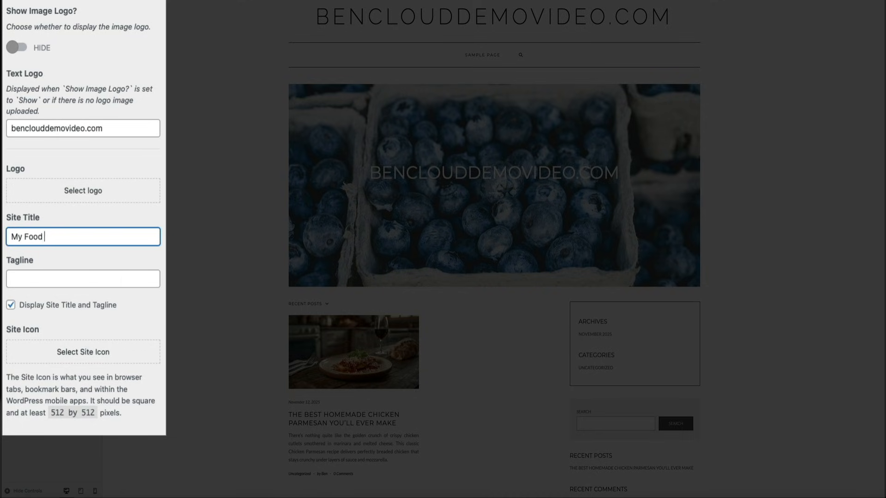
text(Blog)
click(80, 276)
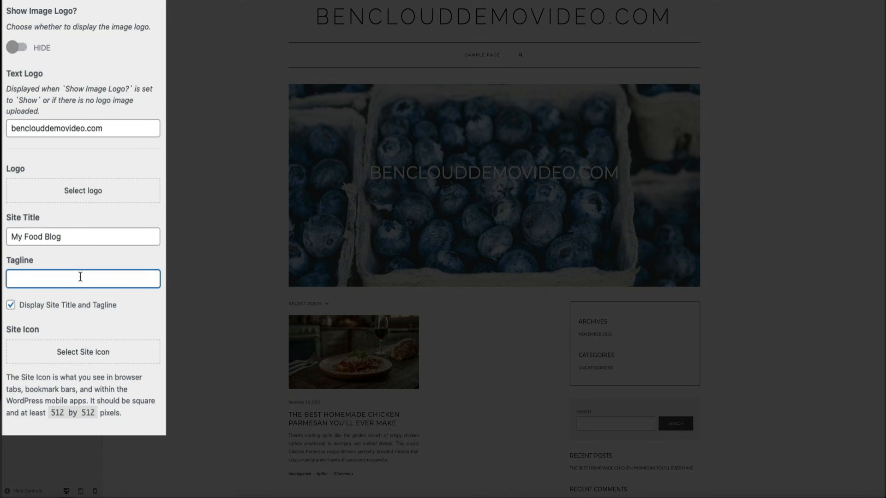
text(Where Hunger )
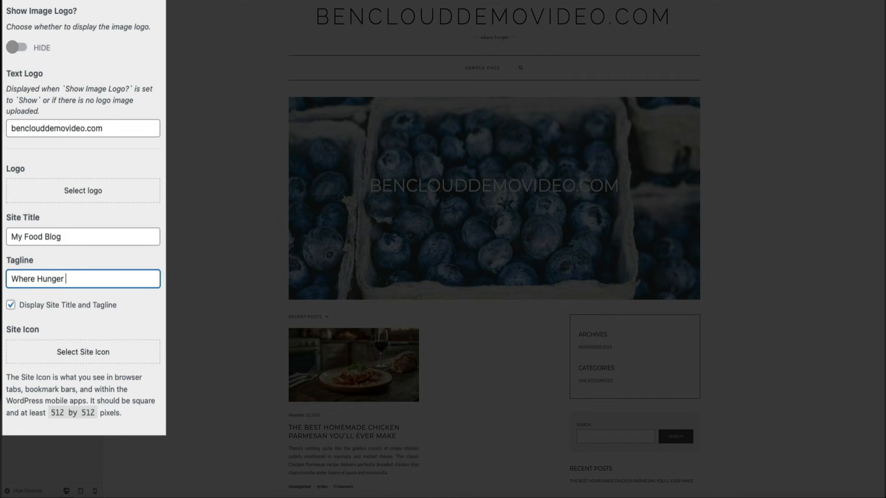
text(Goes Away)
- Clear the text logo and publish the site identity changes
triple_click(122, 128)
key(BackSpace)
click(111, 158)
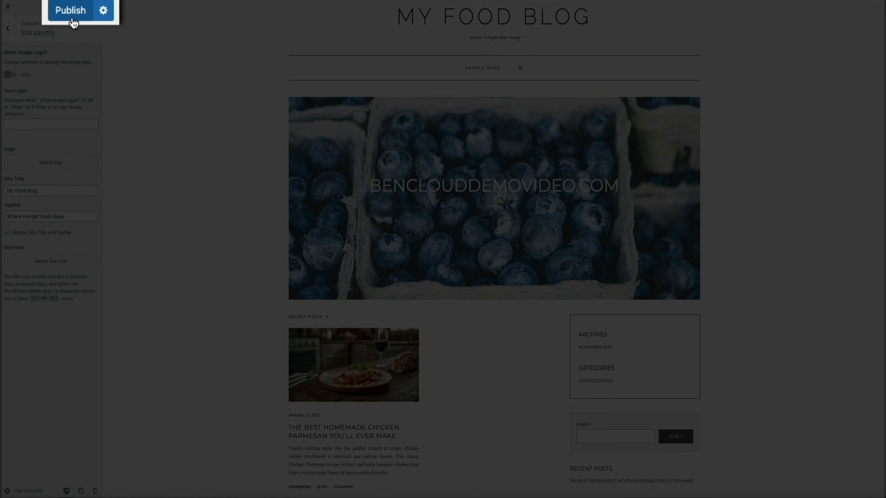
click(77, 12)
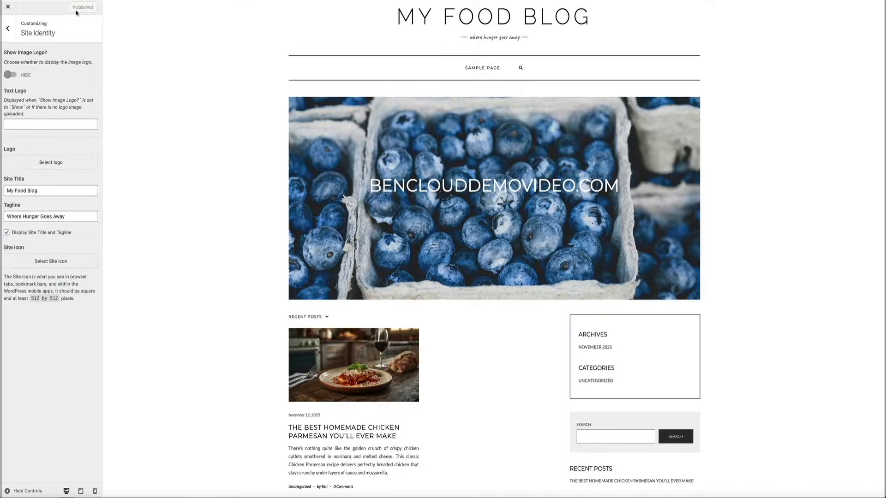
- Set the header image's caption heading to "Subscribe for recipes"
click(7, 36)
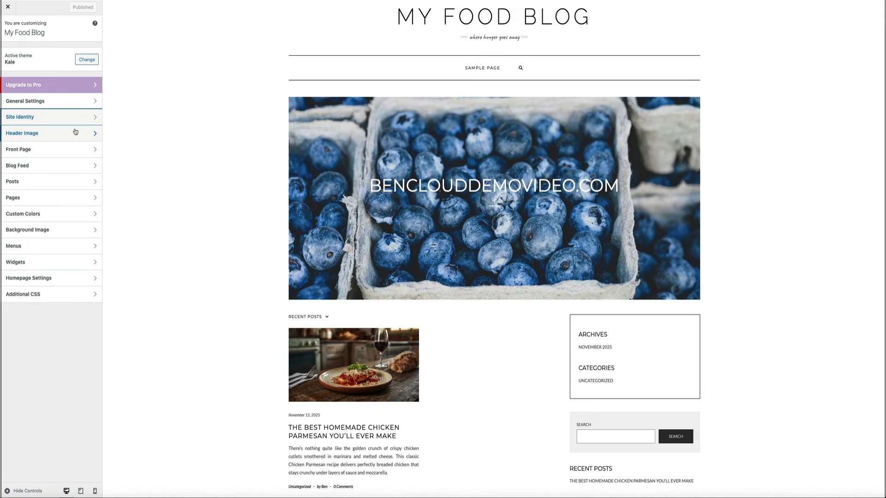
click(75, 132)
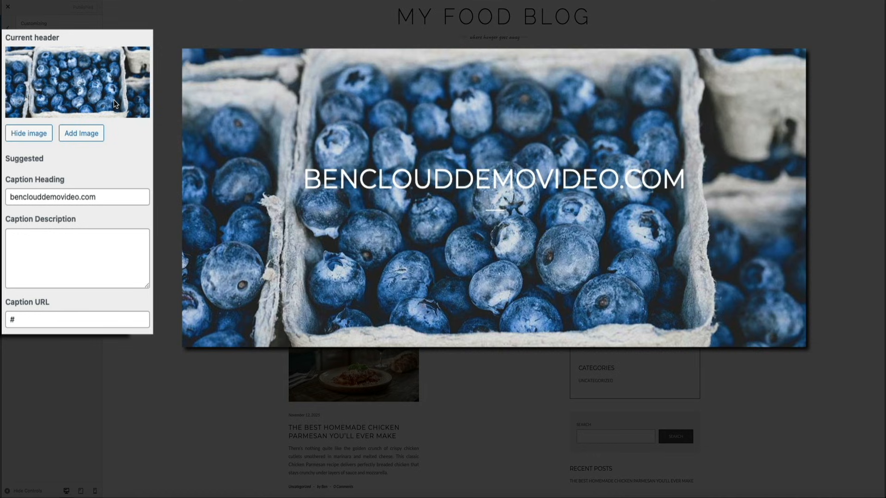
triple_click(124, 198)
text(Subscribe)
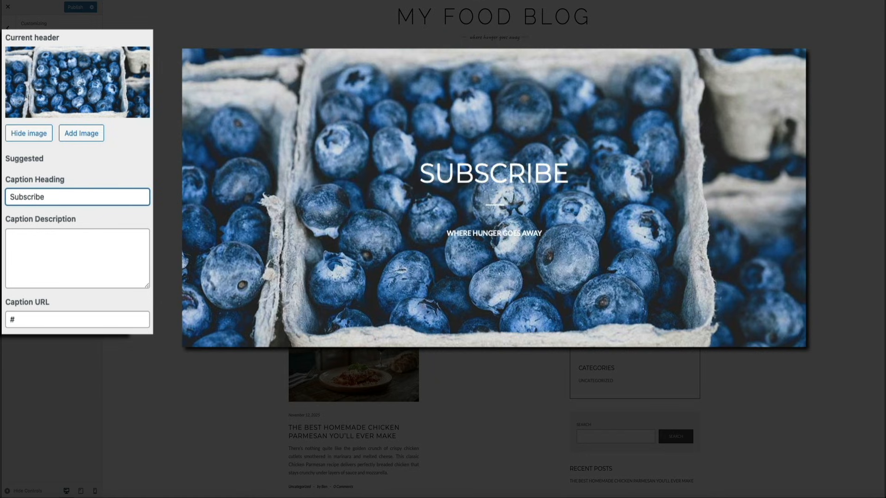
text( for recip)
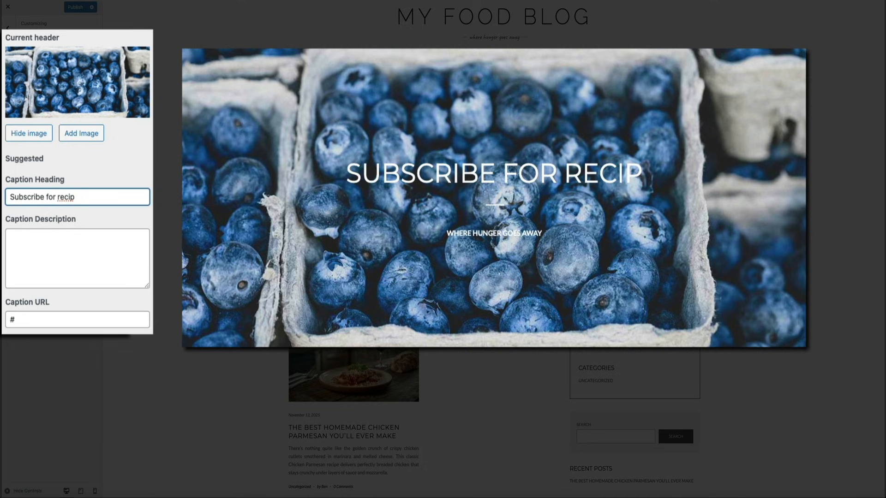
text(es)
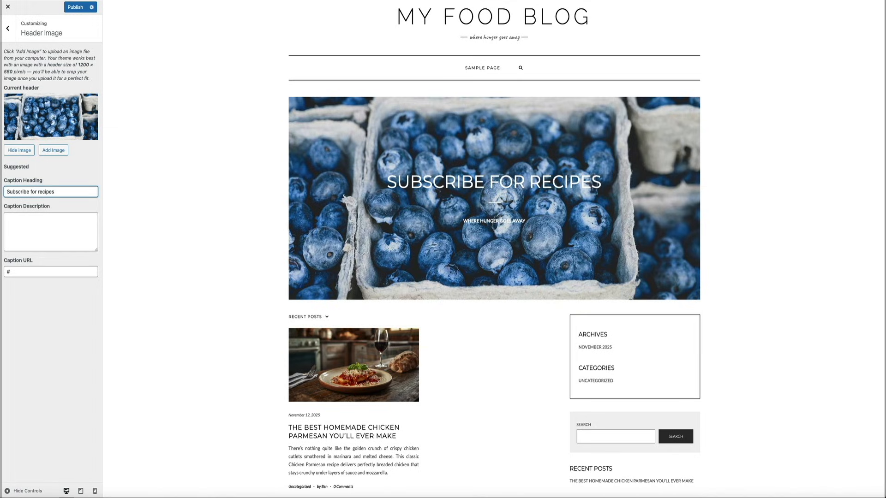
- Look over the menu settings and widget areas, and publish the pending header caption change
click(7, 29)
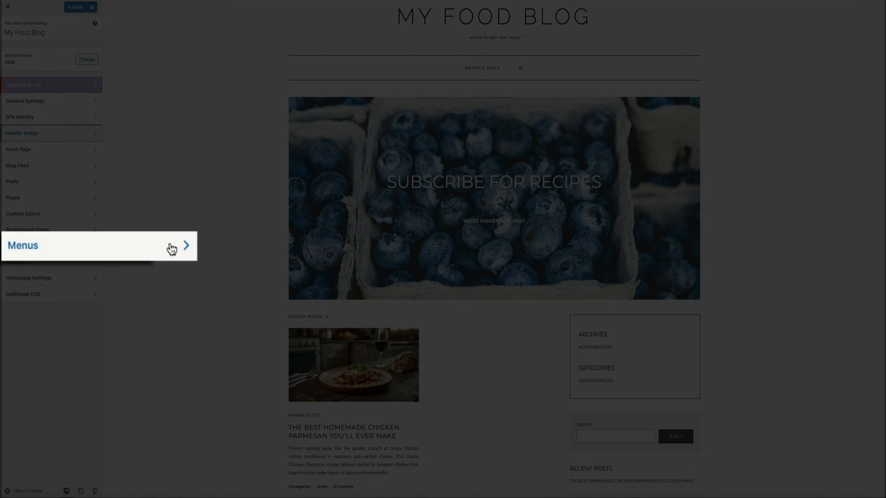
click(87, 245)
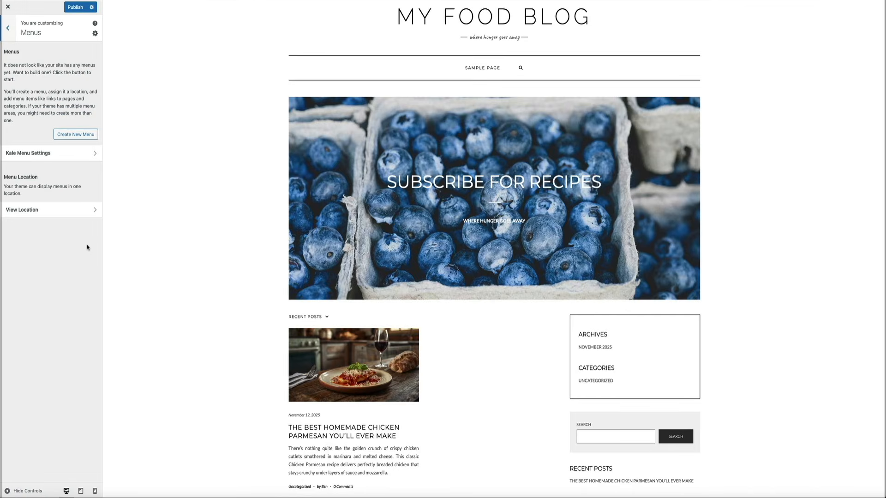
click(12, 31)
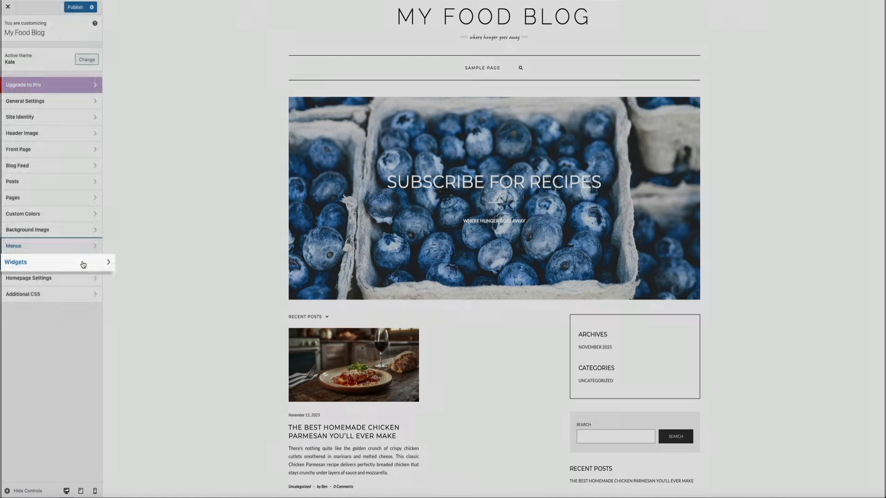
click(81, 262)
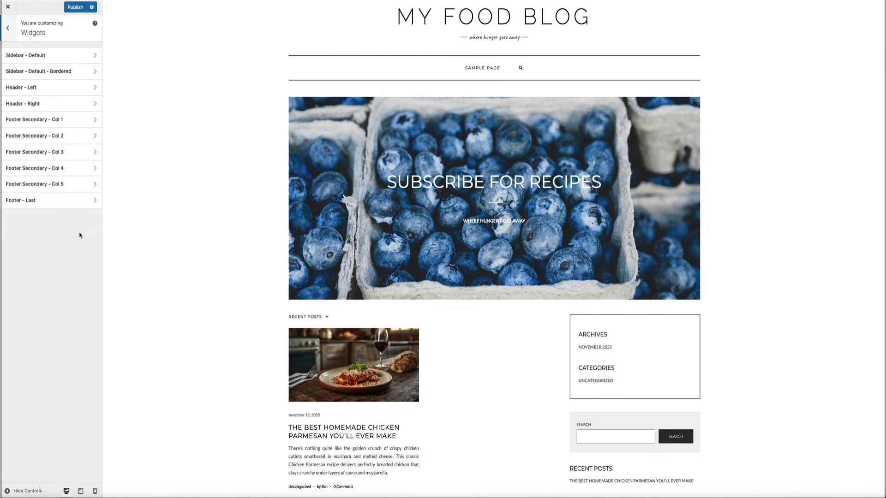
click(76, 8)
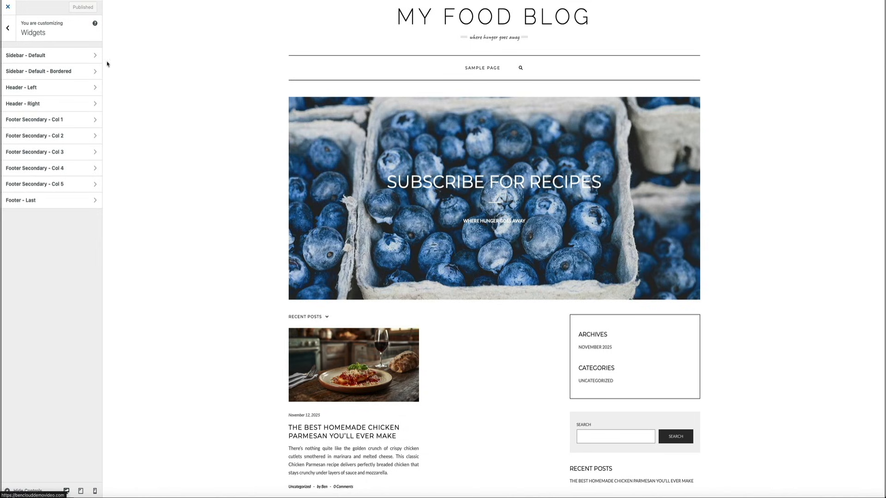